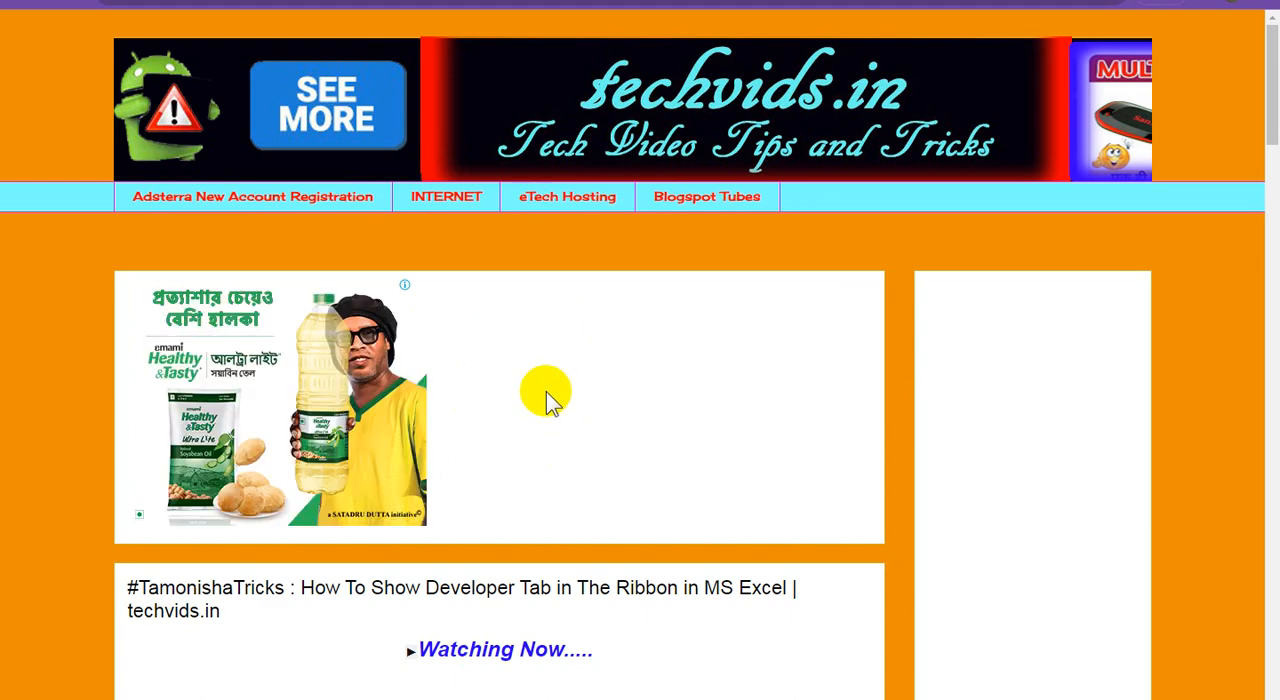
Look over the blog's current post page design, from the header banner down to the tags at the end.
{"action": "scroll", "coordinate": [545, 392], "scroll_direction": "down", "scroll_amount": 1}
{"action": "scroll", "coordinate": [546, 391], "scroll_direction": "down", "scroll_amount": 12}
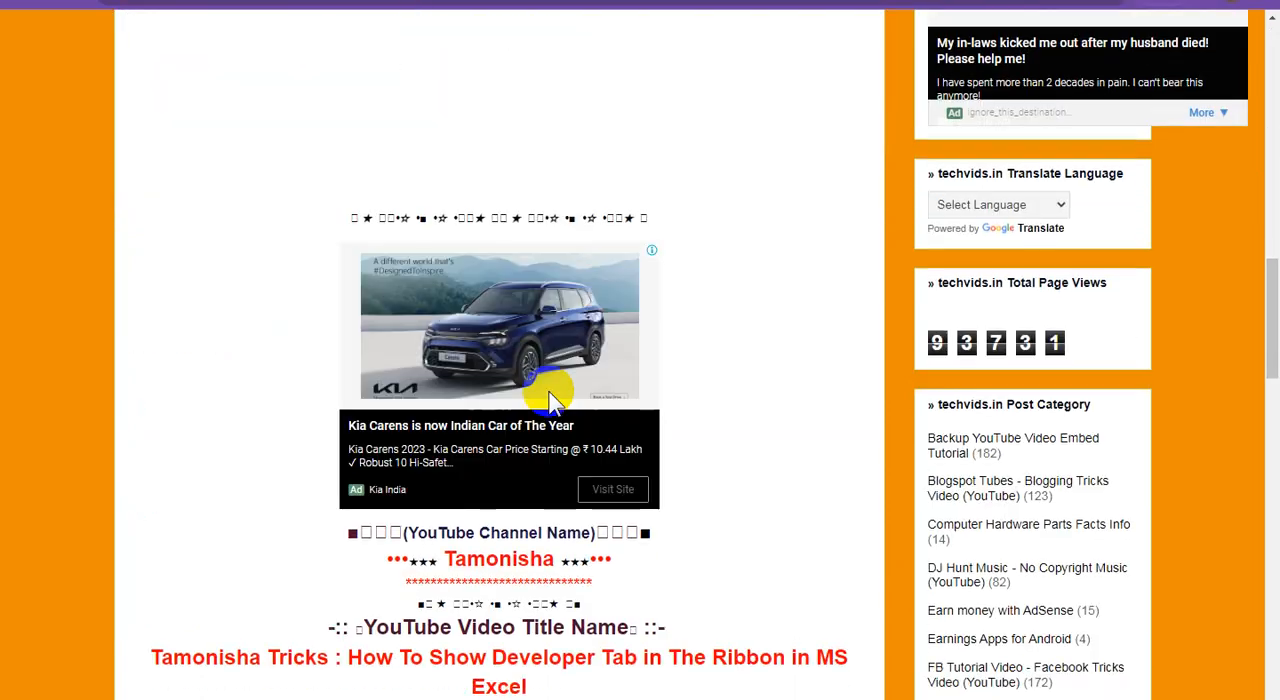
{"action": "scroll", "coordinate": [548, 398], "scroll_direction": "down", "scroll_amount": 15}
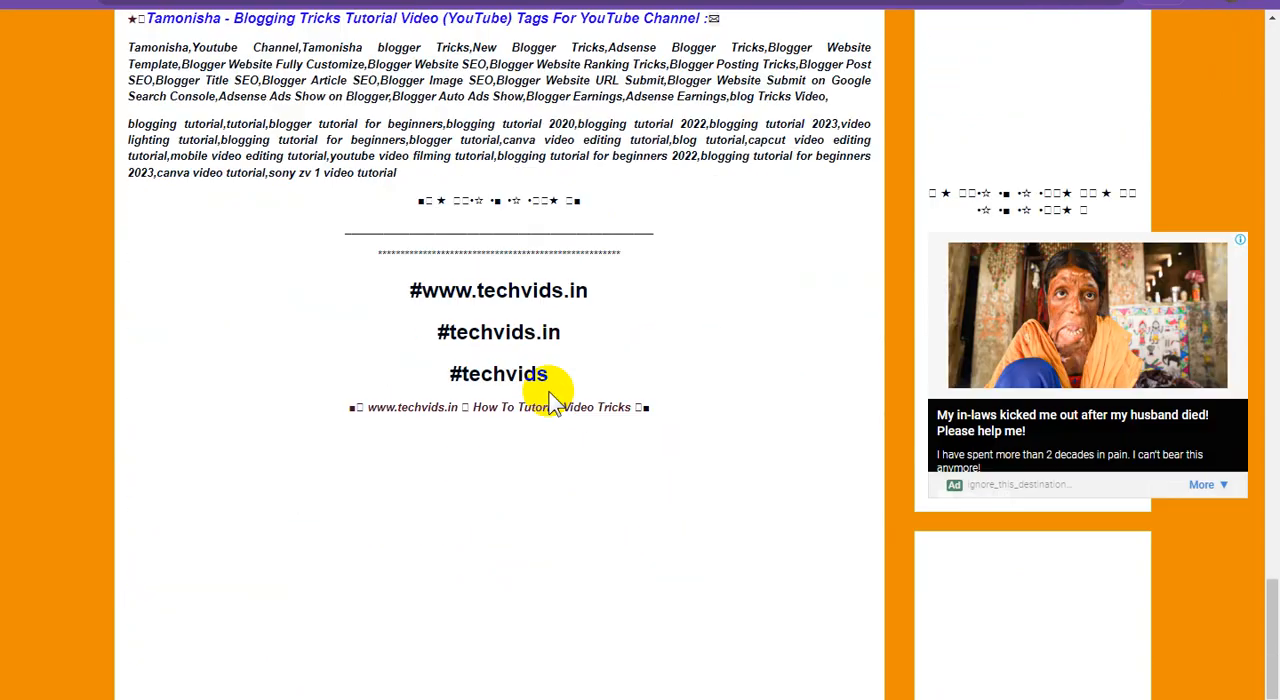
{"action": "scroll", "coordinate": [553, 398], "scroll_direction": "up", "scroll_amount": 15}
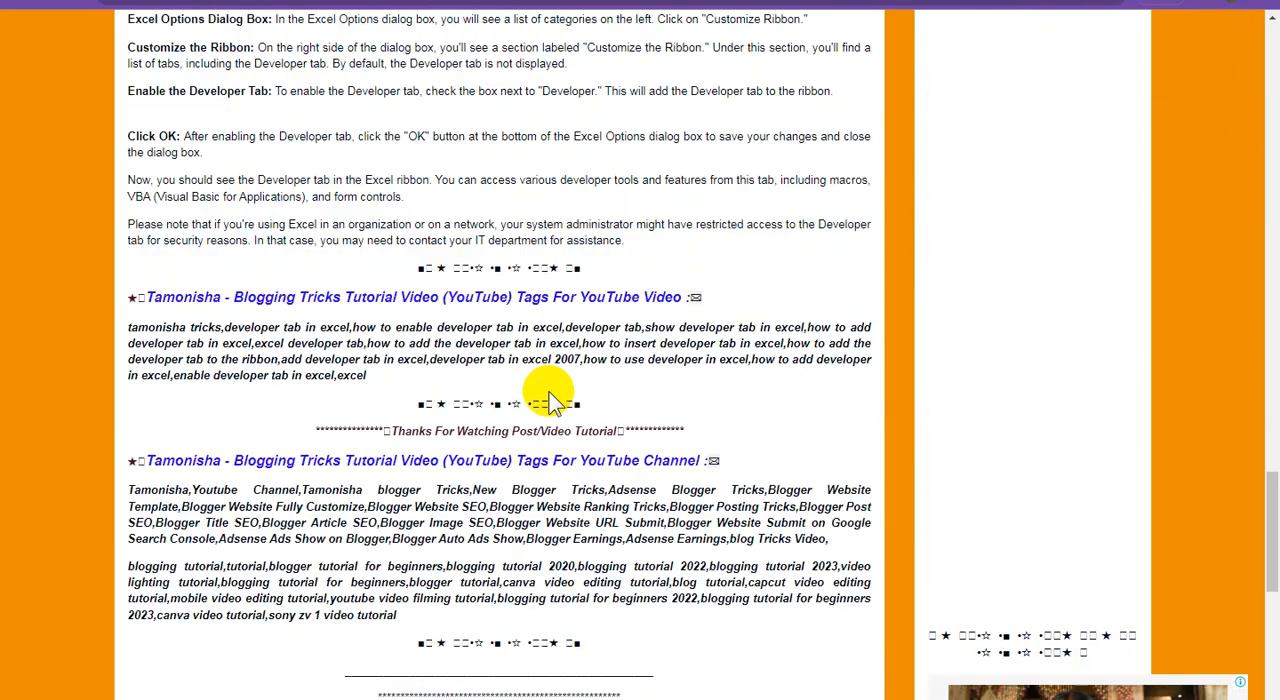
{"action": "scroll", "coordinate": [549, 395], "scroll_direction": "up", "scroll_amount": 15}
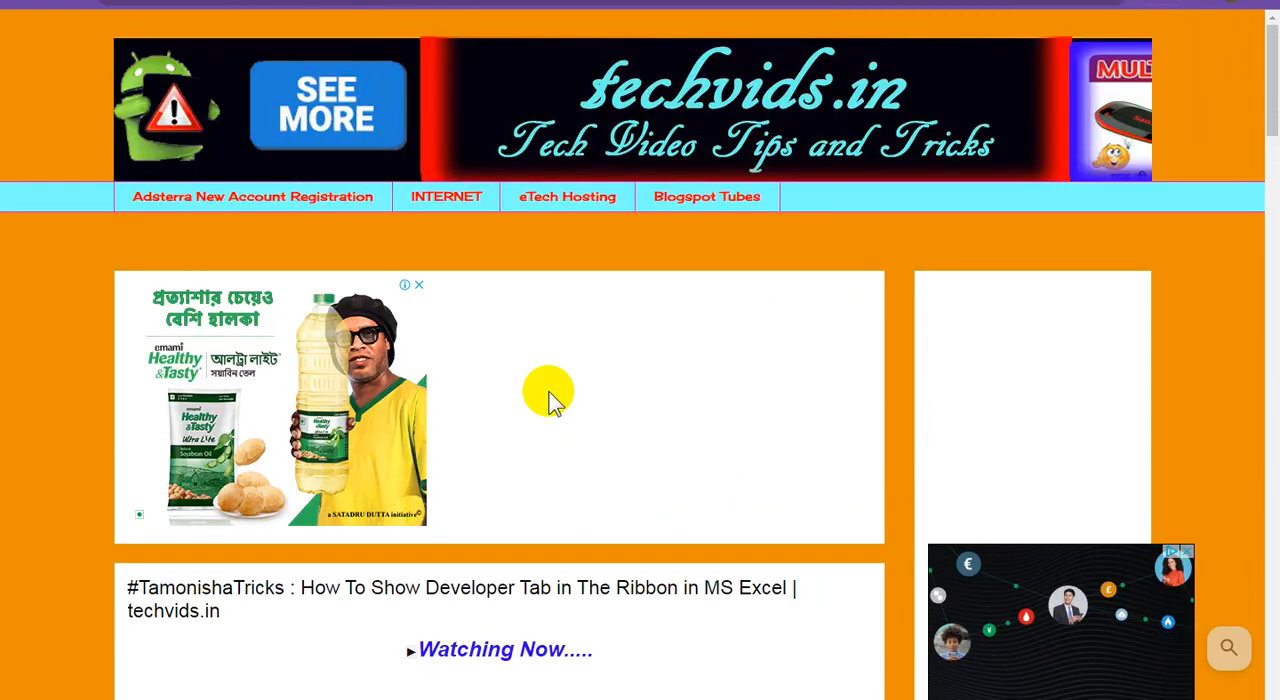
Switch to the Blogger dashboard and download a backup of the blog's current theme.
{"action": "left_click", "coordinate": [200, 2]}
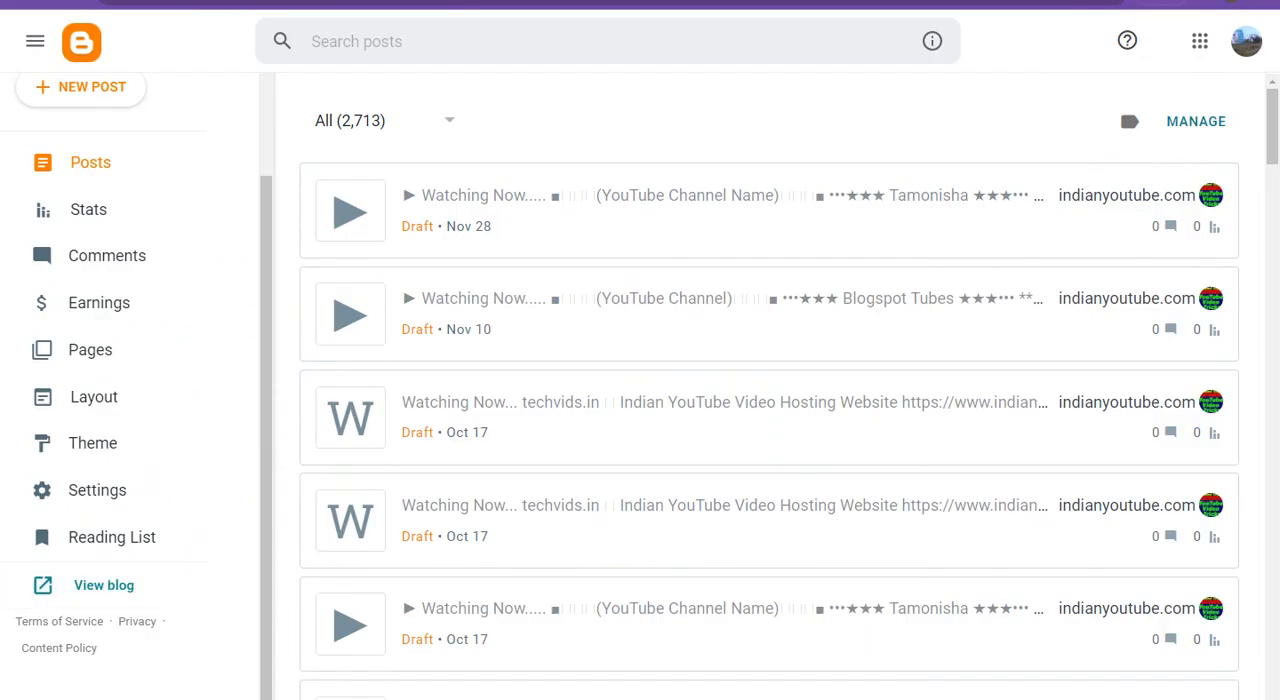
{"action": "left_click", "coordinate": [114, 449]}
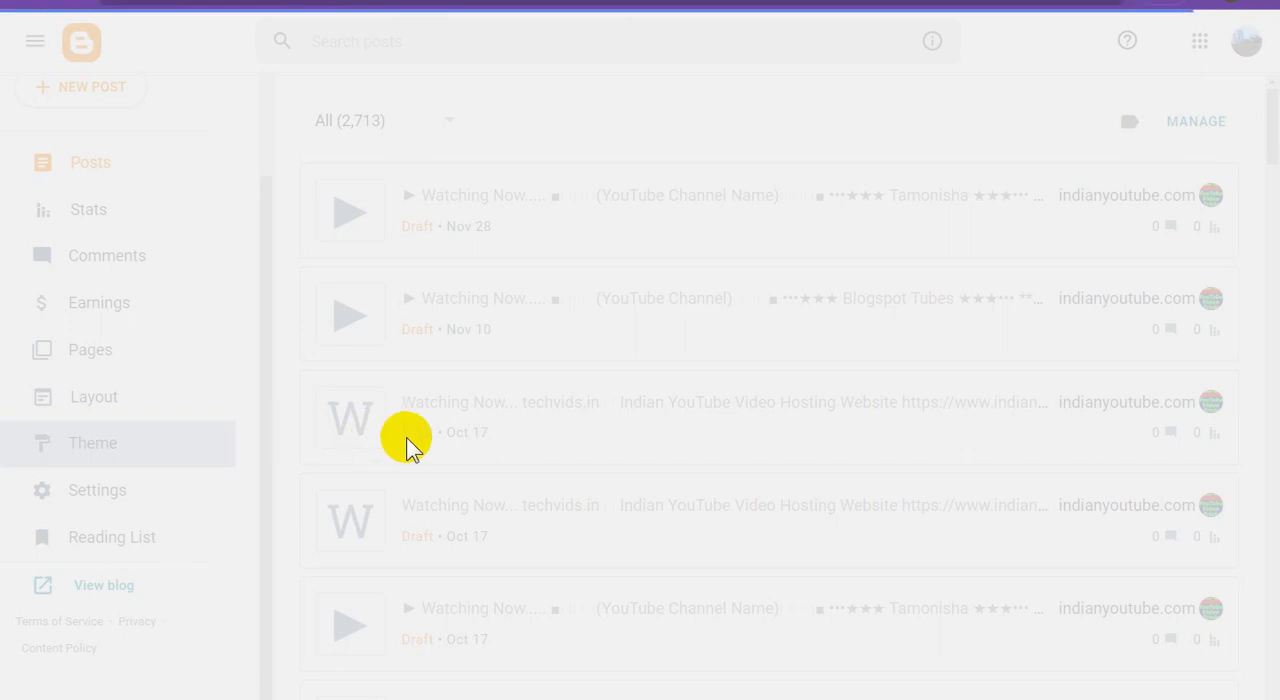
{"action": "left_click", "coordinate": [577, 232]}
{"action": "left_click", "coordinate": [655, 228]}
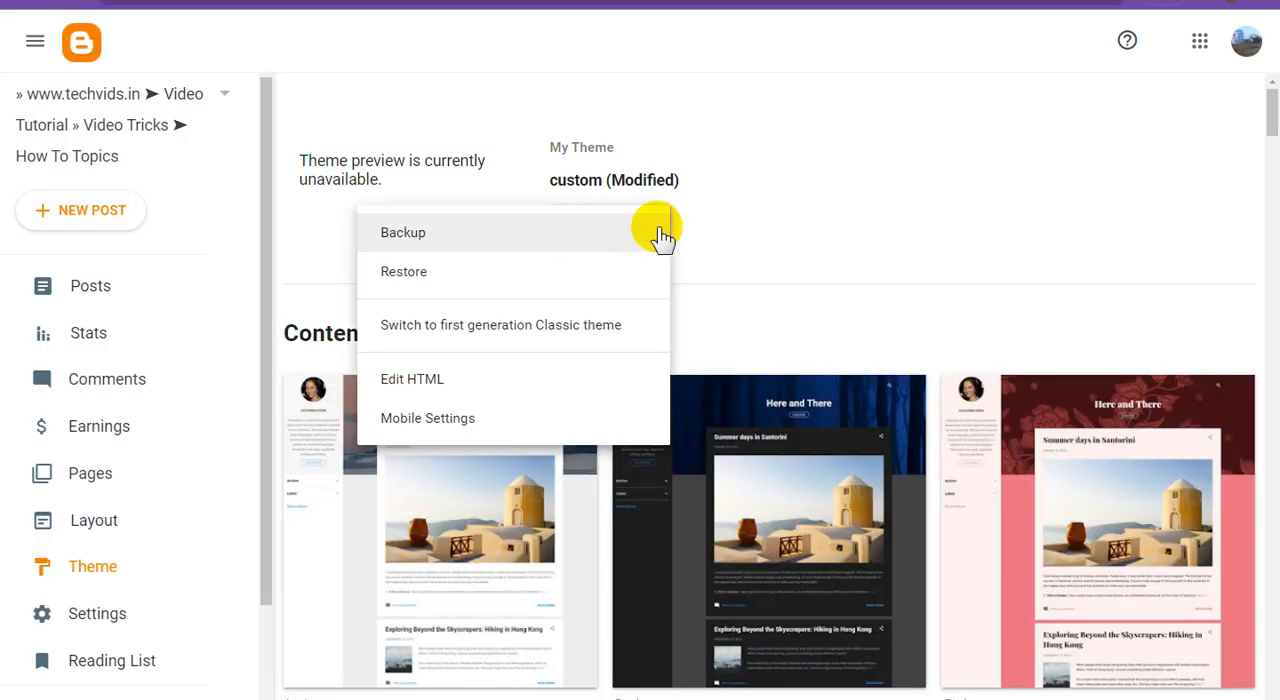
{"action": "left_click", "coordinate": [514, 240]}
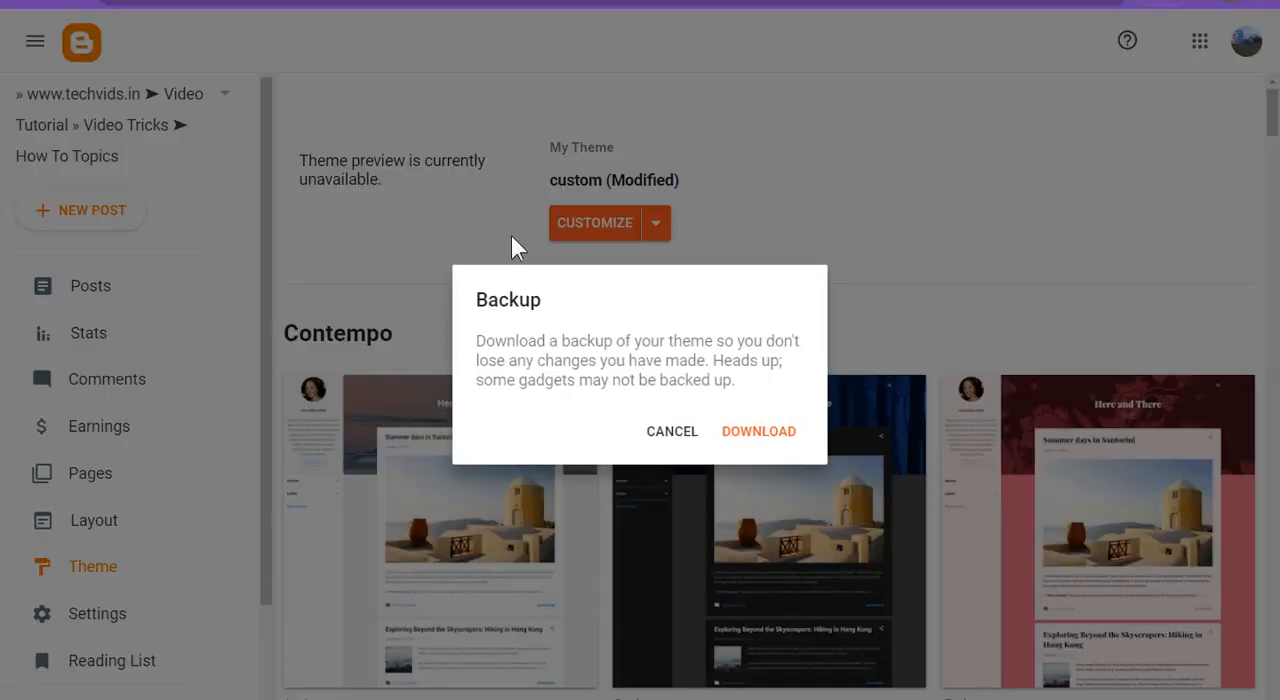
{"action": "left_click", "coordinate": [771, 429]}
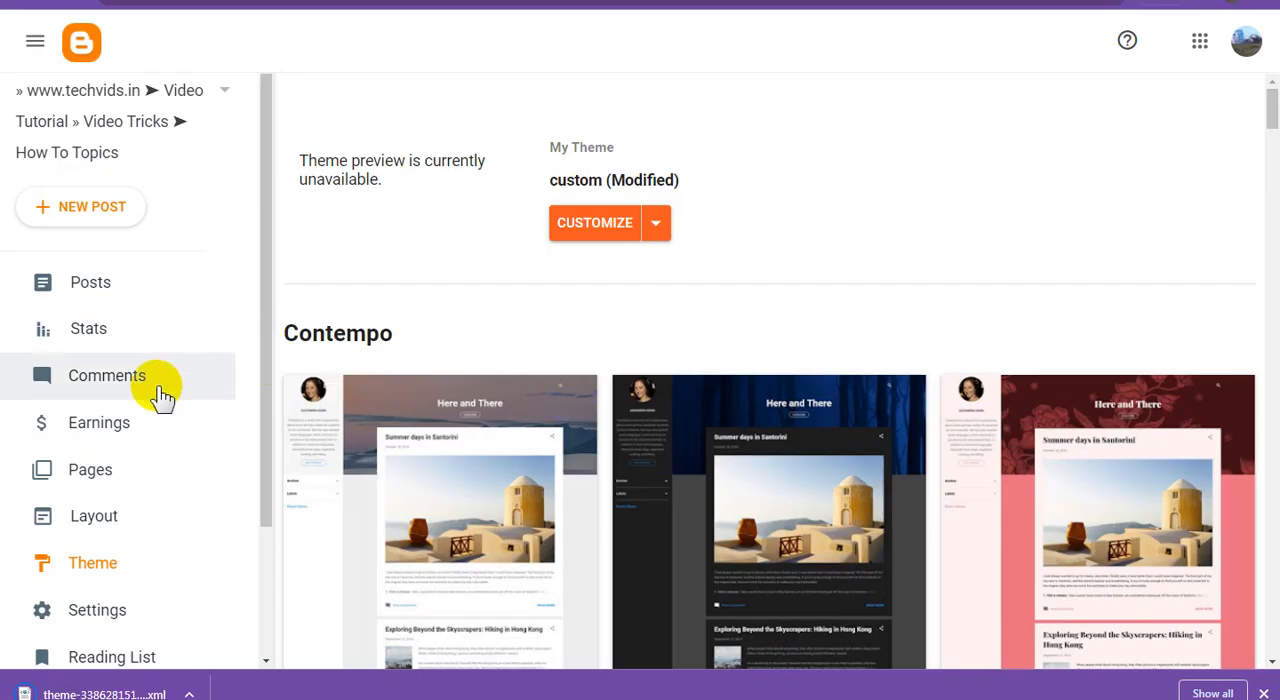
Save the Header gadget's banner image from the blog layout to the computer, and leave the header configuration without saving changes.
{"action": "left_click", "coordinate": [125, 518]}
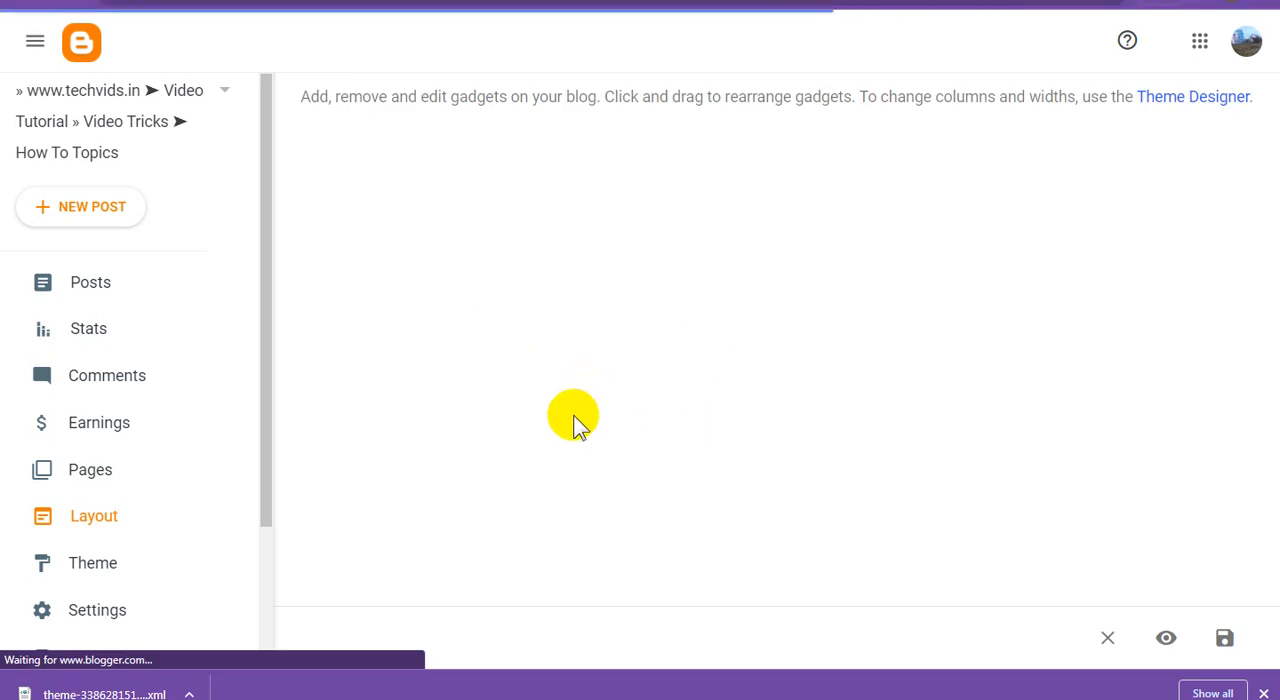
{"action": "scroll", "coordinate": [575, 420], "scroll_direction": "down", "scroll_amount": 2}
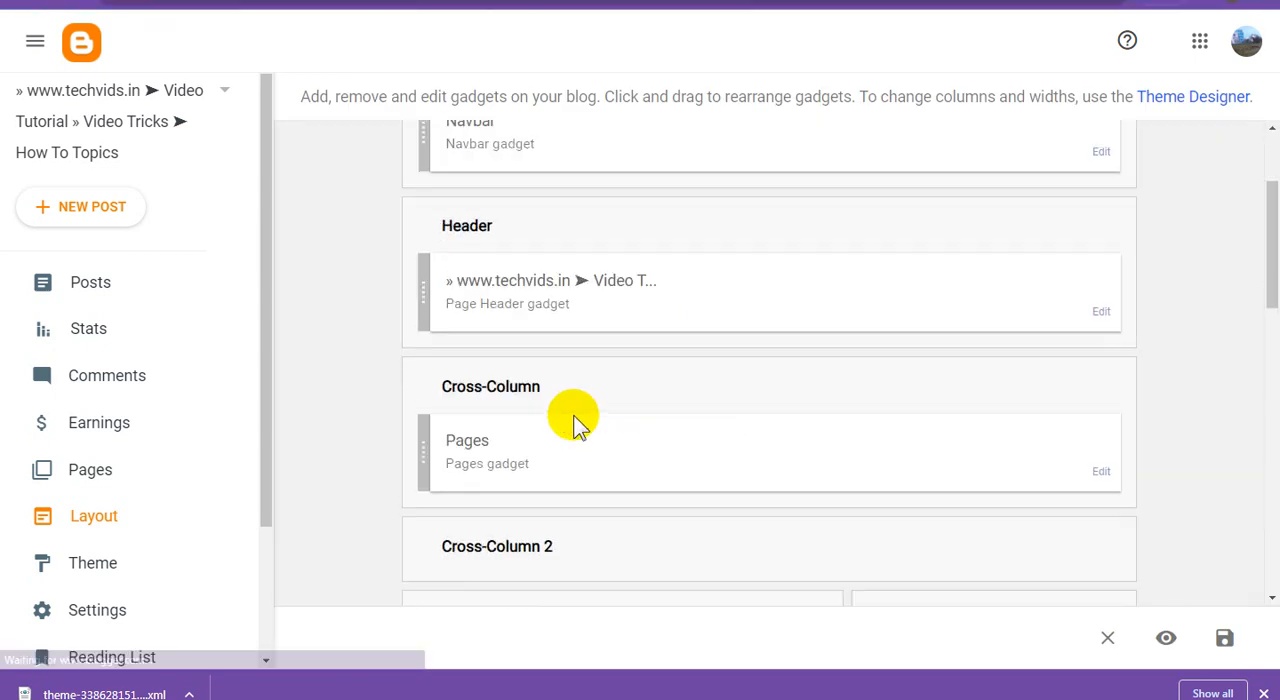
{"action": "left_click", "coordinate": [1101, 314]}
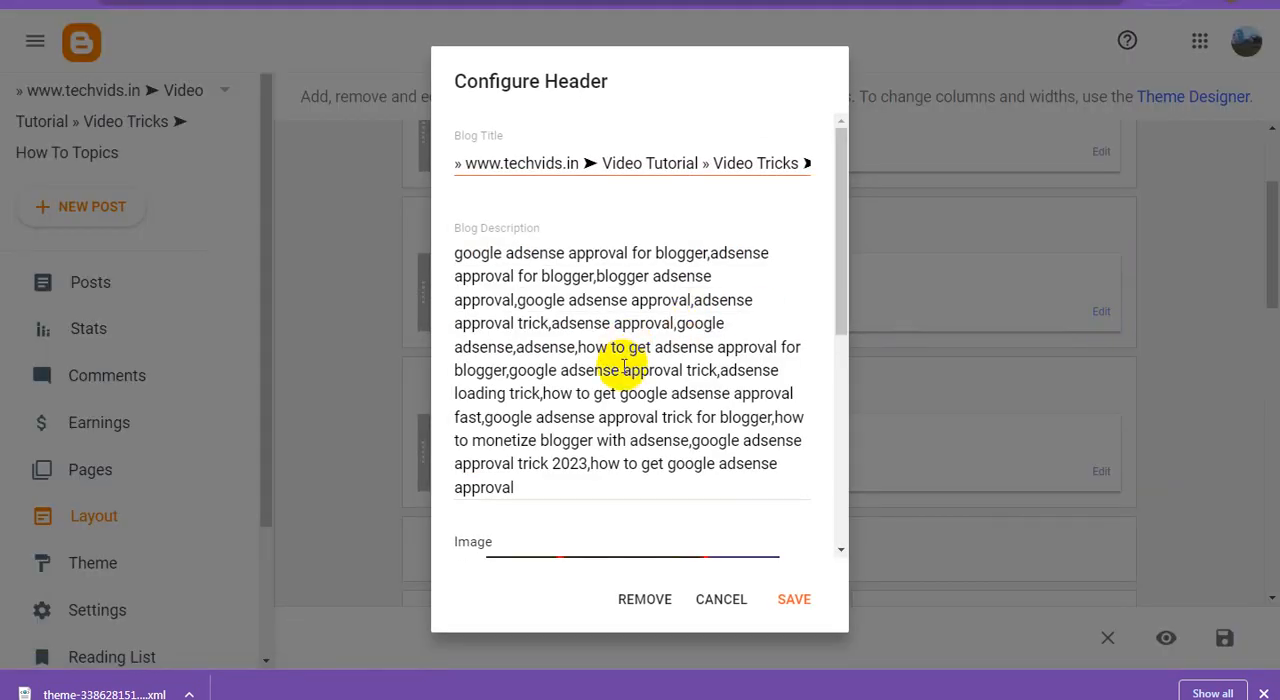
{"action": "scroll", "coordinate": [660, 400], "scroll_direction": "down", "scroll_amount": 4}
{"action": "scroll", "coordinate": [651, 340], "scroll_direction": "up", "scroll_amount": 3}
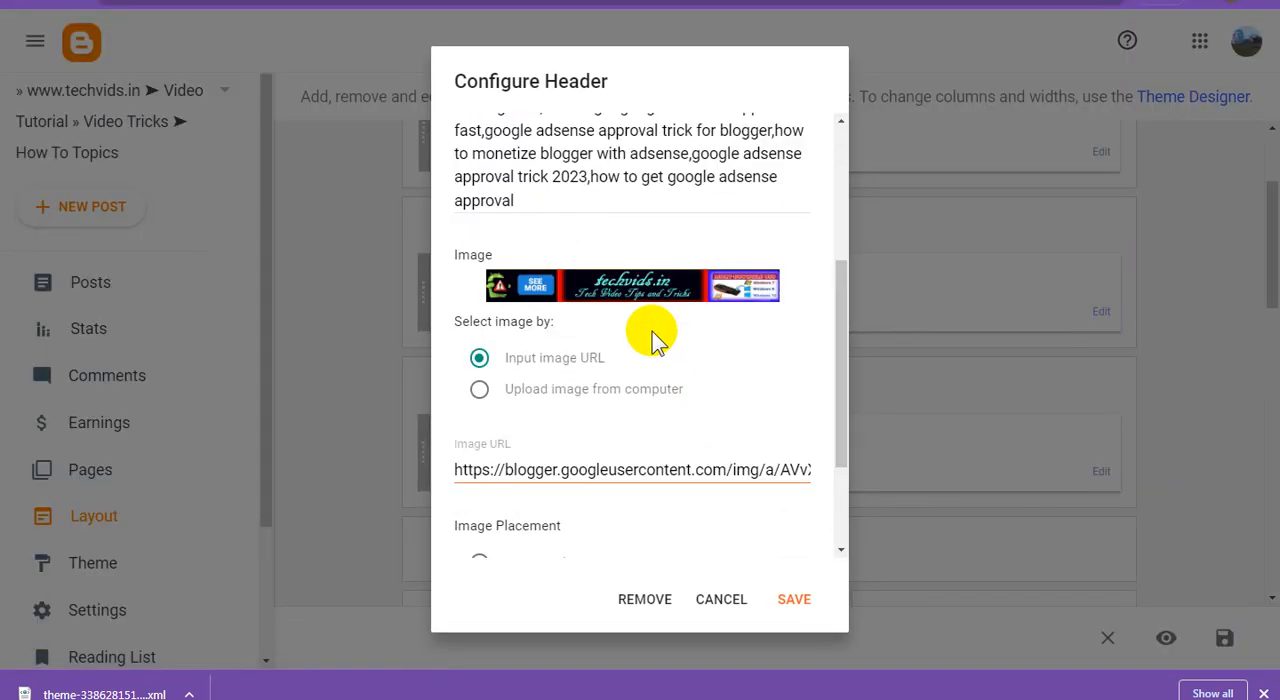
{"action": "right_click", "coordinate": [593, 396]}
{"action": "left_click", "coordinate": [634, 323]}
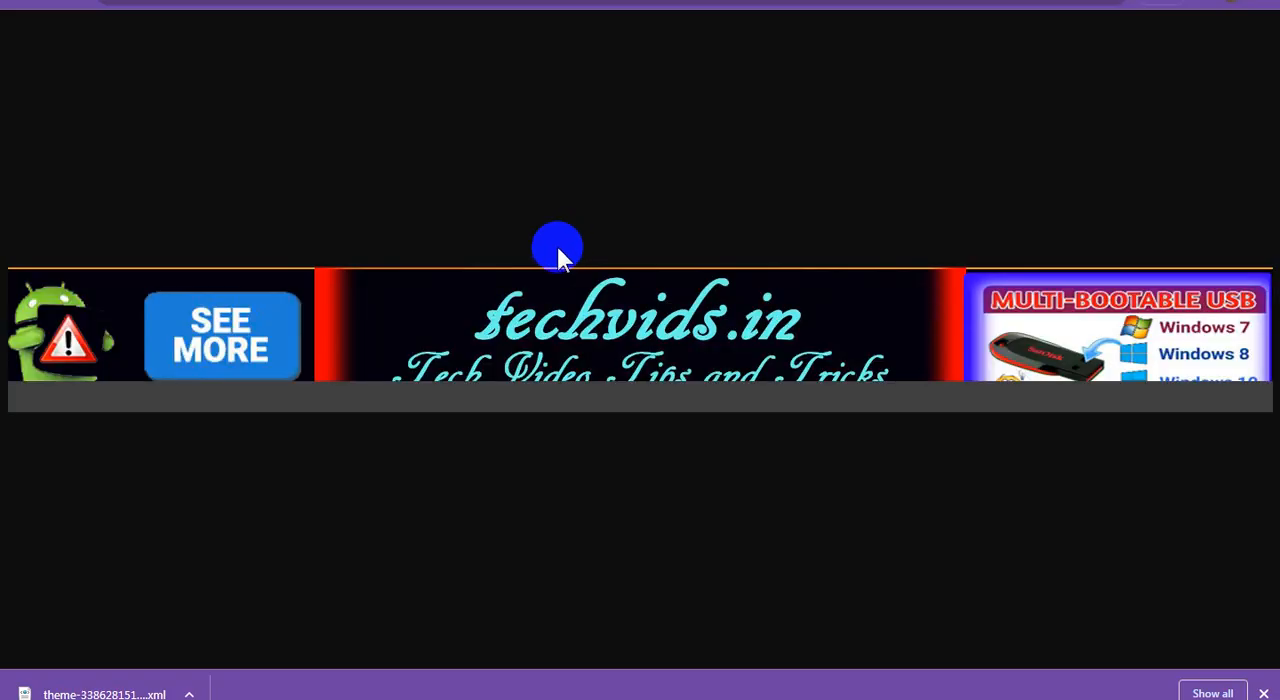
{"action": "right_click", "coordinate": [494, 323]}
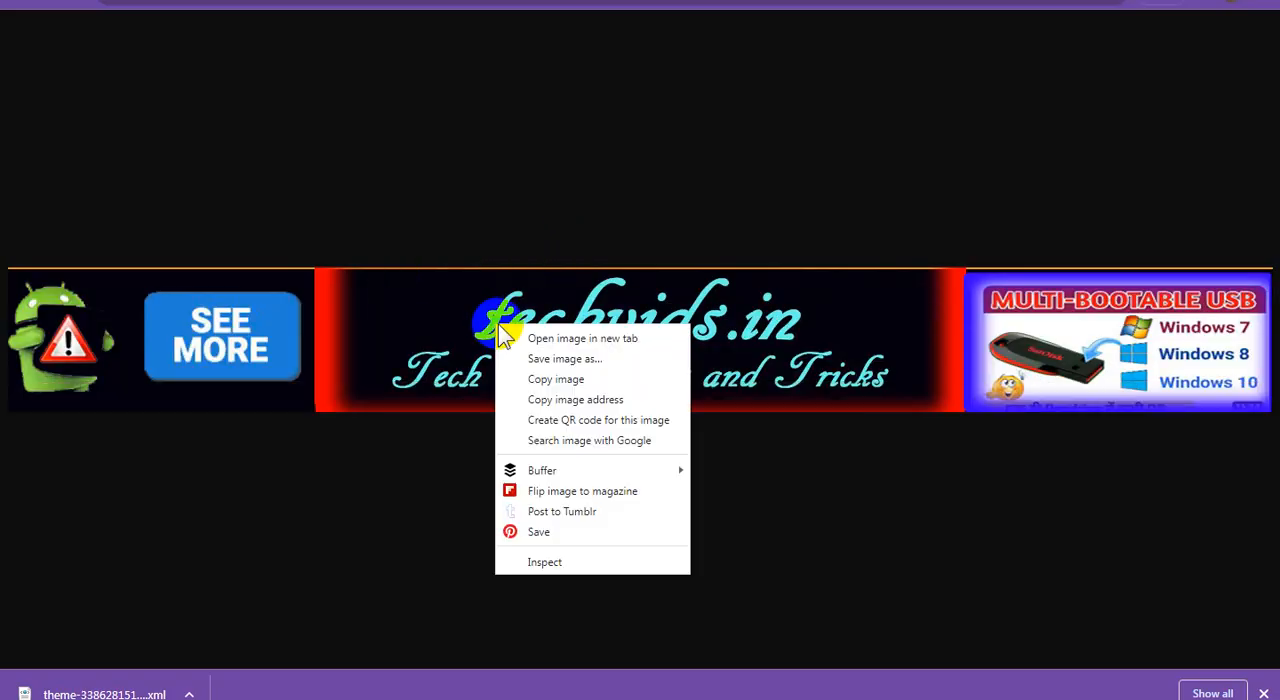
{"action": "left_click", "coordinate": [571, 360]}
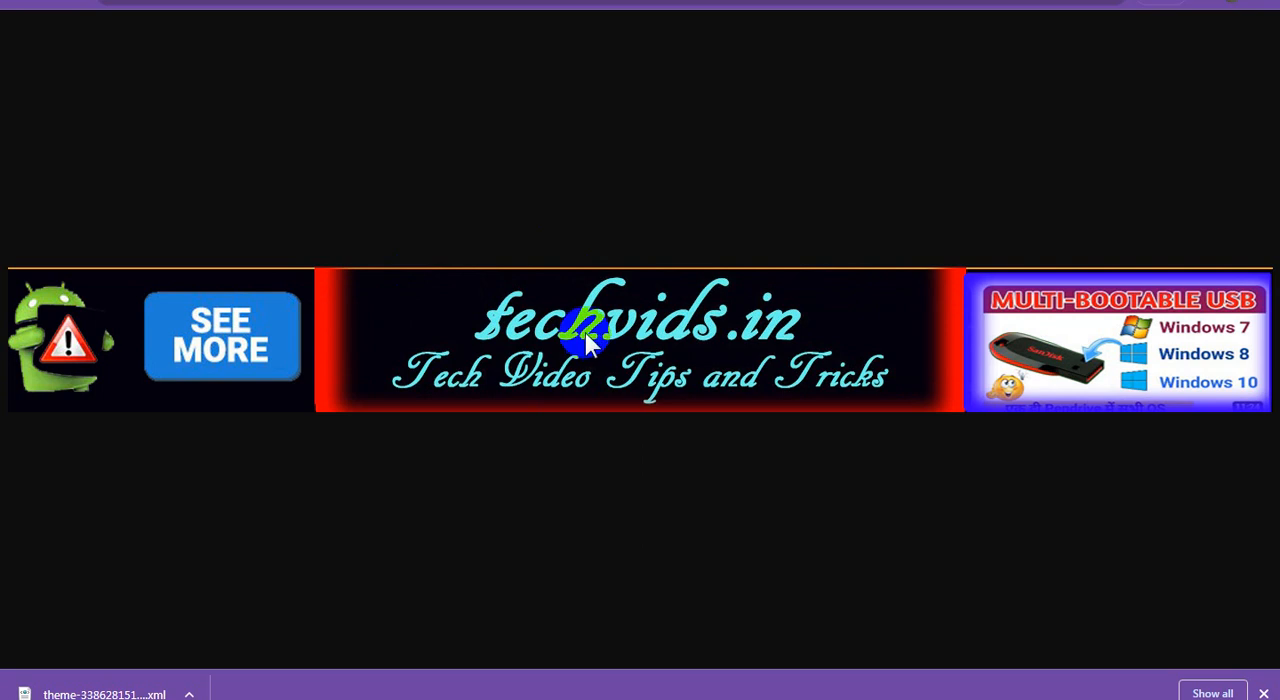
{"action": "left_click", "coordinate": [1263, 692]}
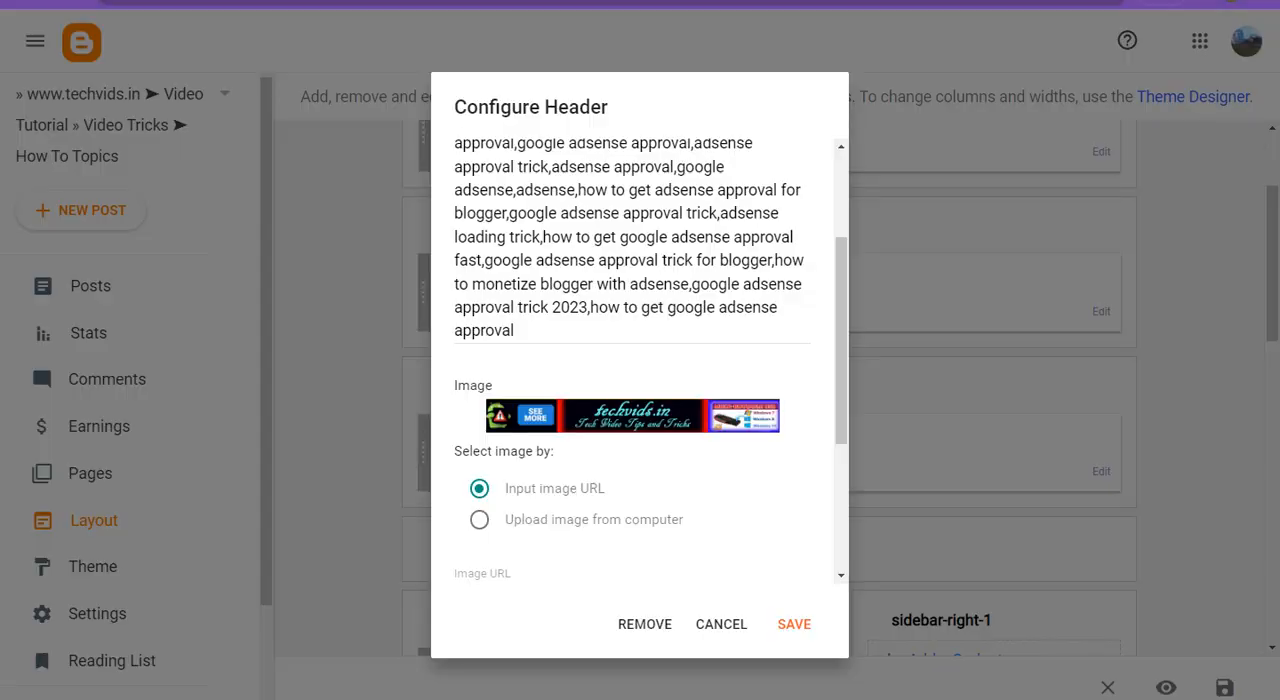
{"action": "left_click", "coordinate": [720, 624]}
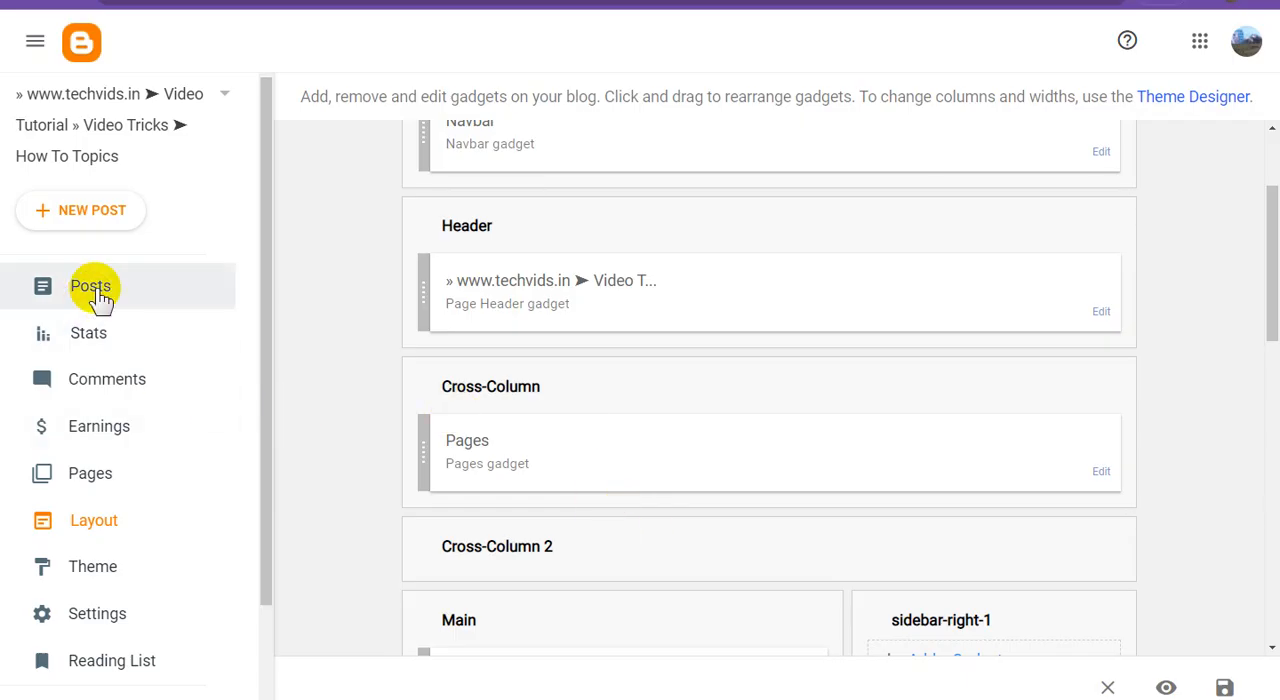
Replace the theme's entire HTML with the copied new template code, save it and return to the theme overview.
{"action": "left_click", "coordinate": [105, 566]}
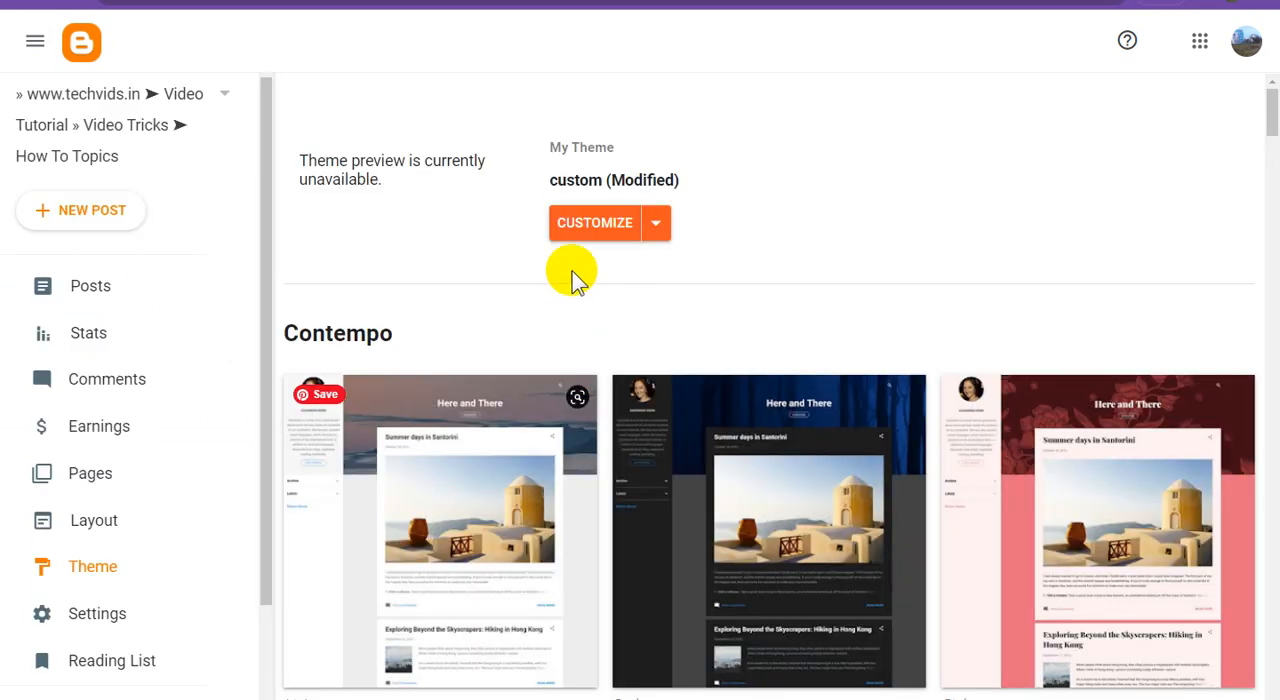
{"action": "left_click", "coordinate": [659, 227]}
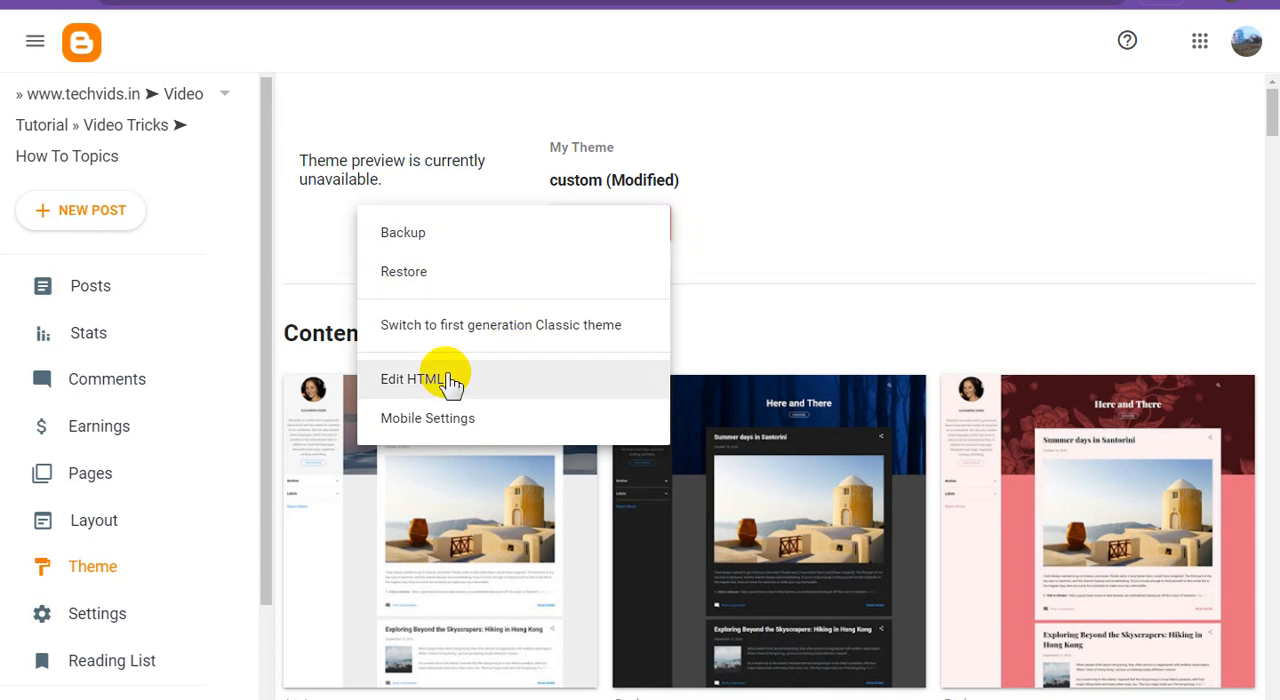
{"action": "left_click", "coordinate": [646, 370]}
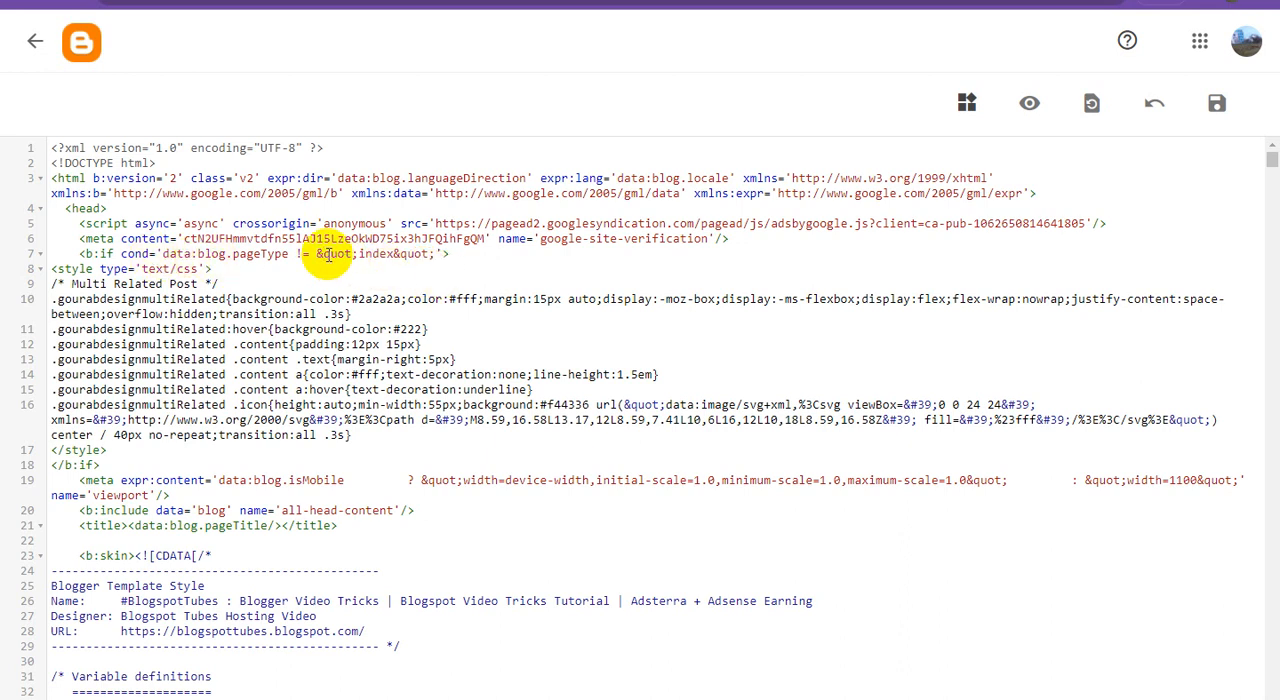
{"action": "key", "text": "ctrl+a"}
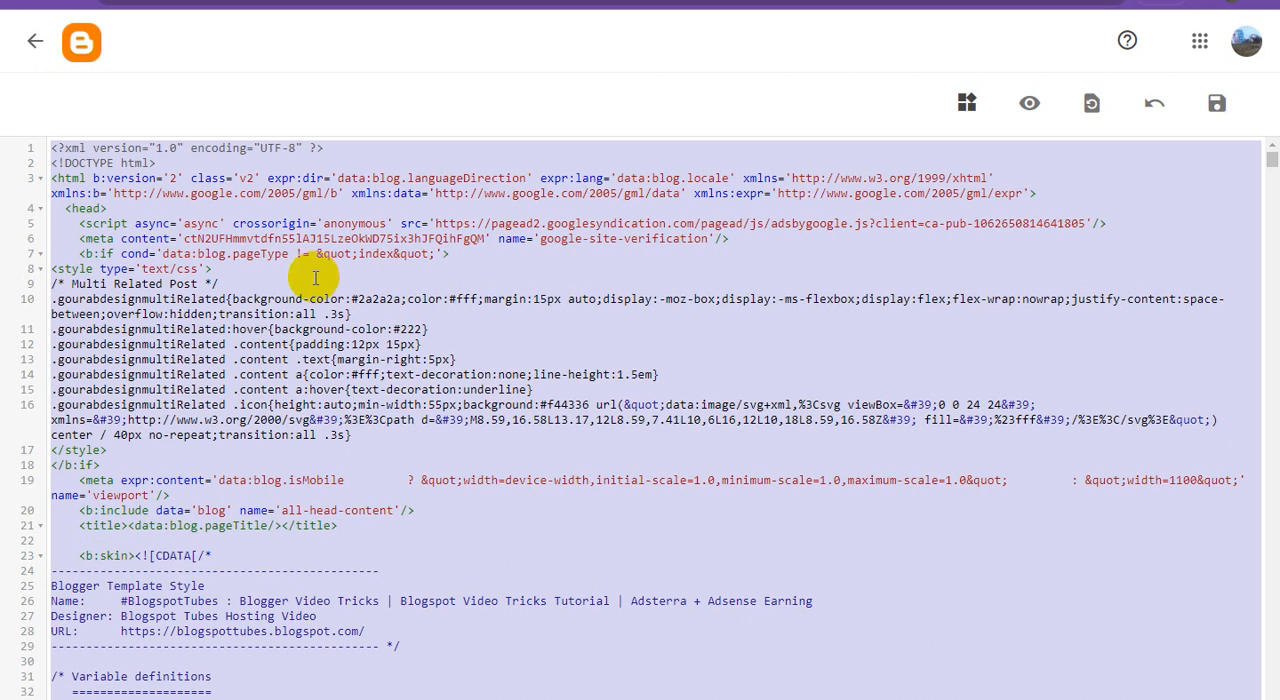
{"action": "key", "text": "Delete"}
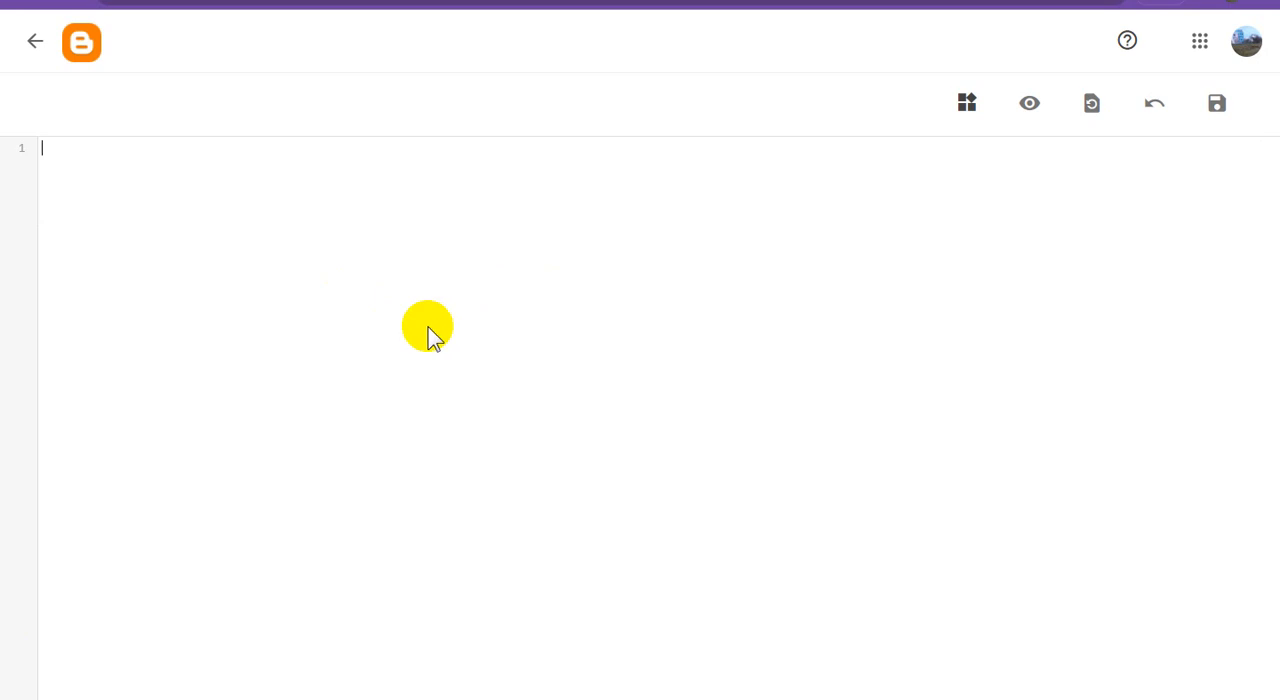
{"action": "key", "text": "ctrl+v"}
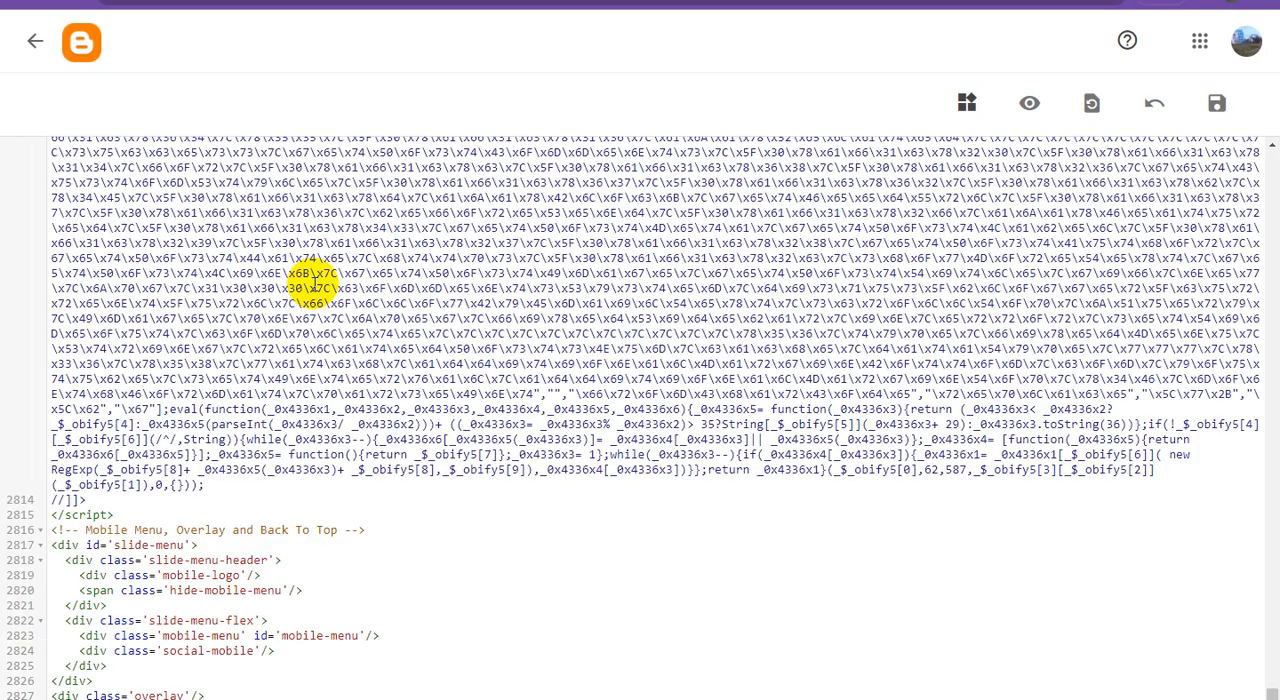
{"action": "left_click", "coordinate": [1218, 113]}
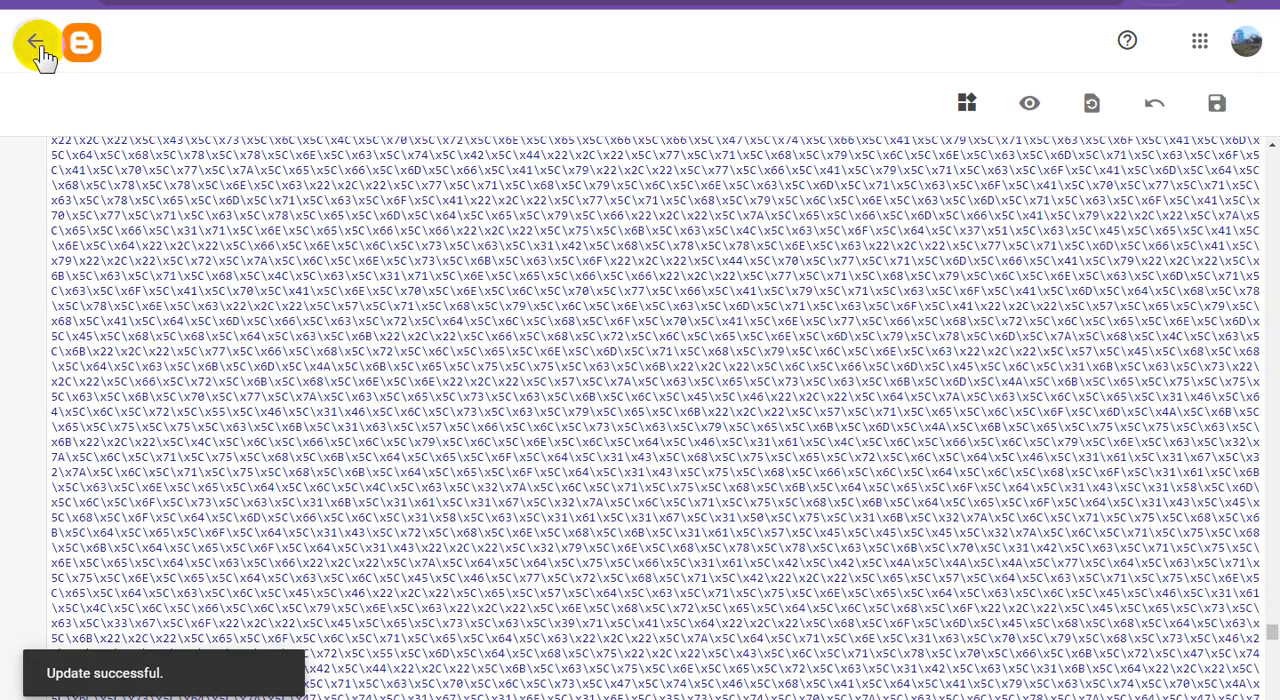
{"action": "left_click", "coordinate": [39, 45]}
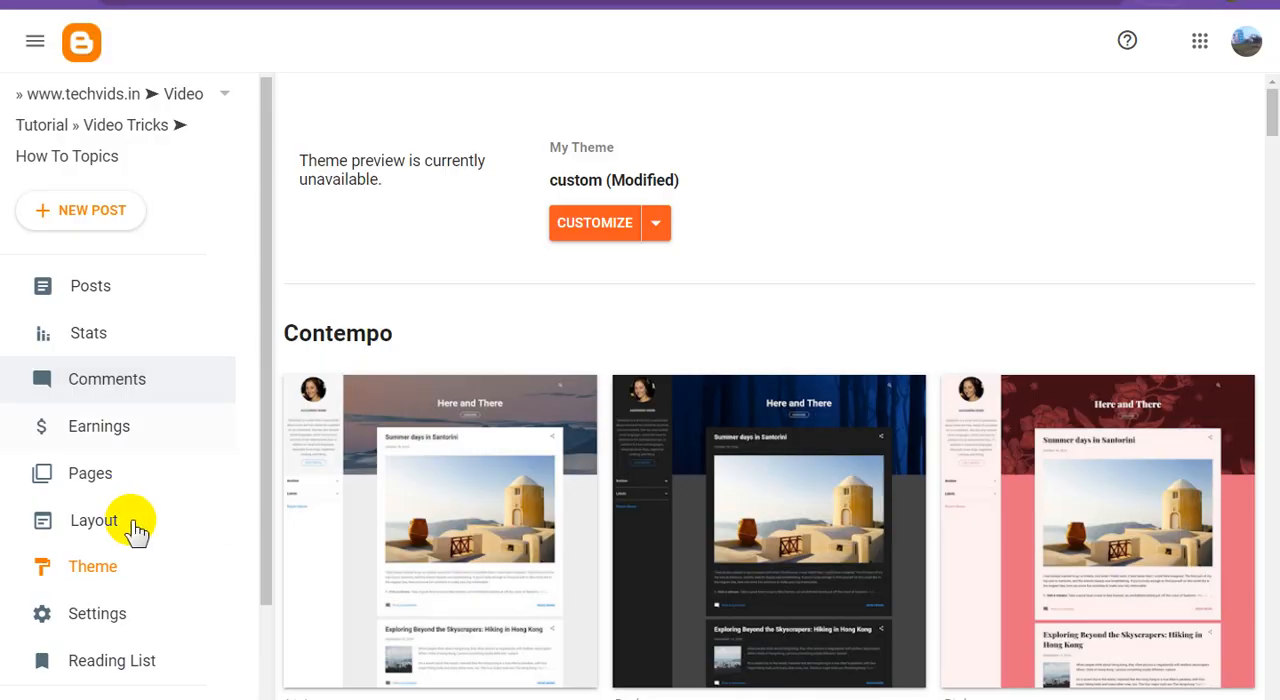
Examine the gadget sections in the new theme's layout, from Theme Options down to the Footer Menu.
{"action": "left_click", "coordinate": [125, 520]}
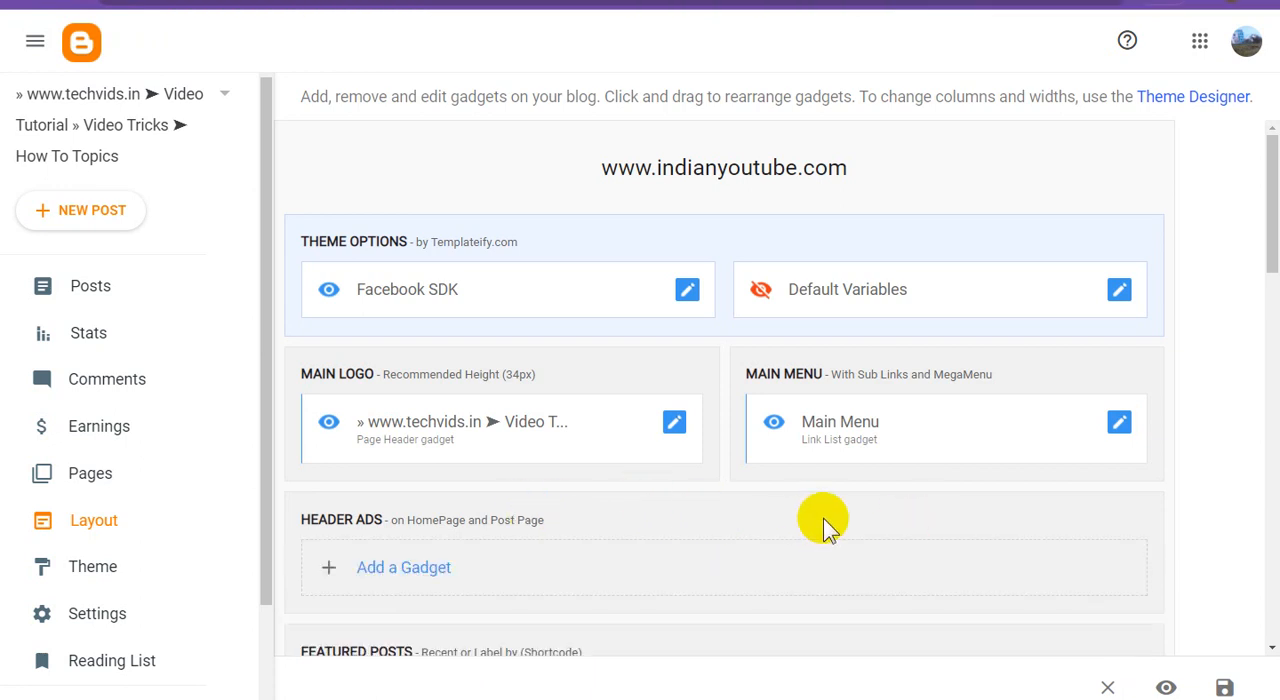
{"action": "scroll", "coordinate": [824, 518], "scroll_direction": "down", "scroll_amount": 2}
{"action": "scroll", "coordinate": [825, 518], "scroll_direction": "down", "scroll_amount": 2}
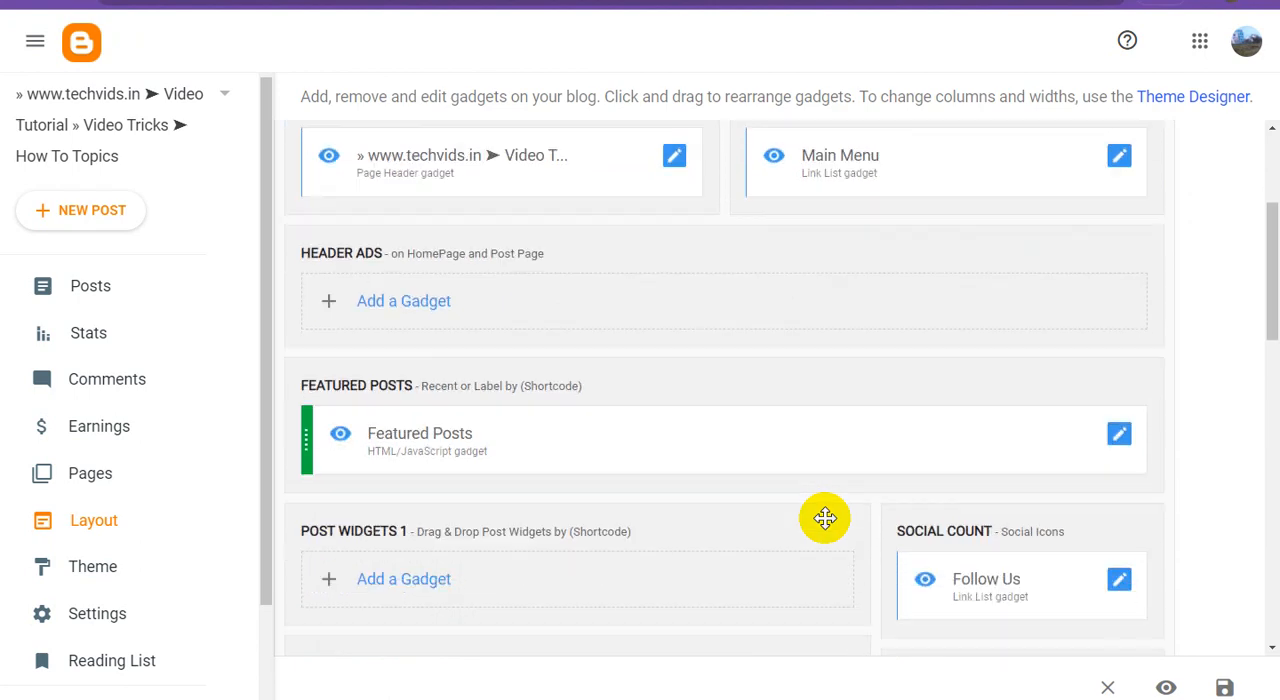
{"action": "scroll", "coordinate": [825, 518], "scroll_direction": "up", "scroll_amount": 4}
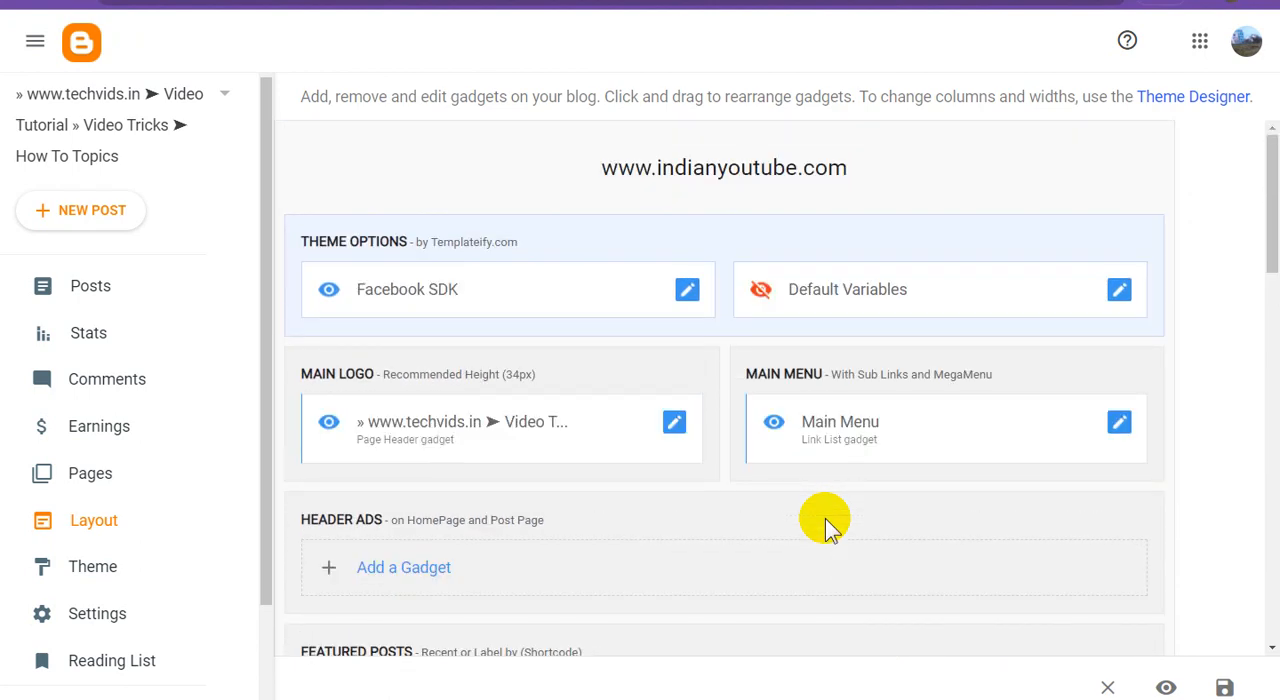
{"action": "scroll", "coordinate": [825, 520], "scroll_direction": "down", "scroll_amount": 3}
{"action": "scroll", "coordinate": [825, 518], "scroll_direction": "down", "scroll_amount": 11}
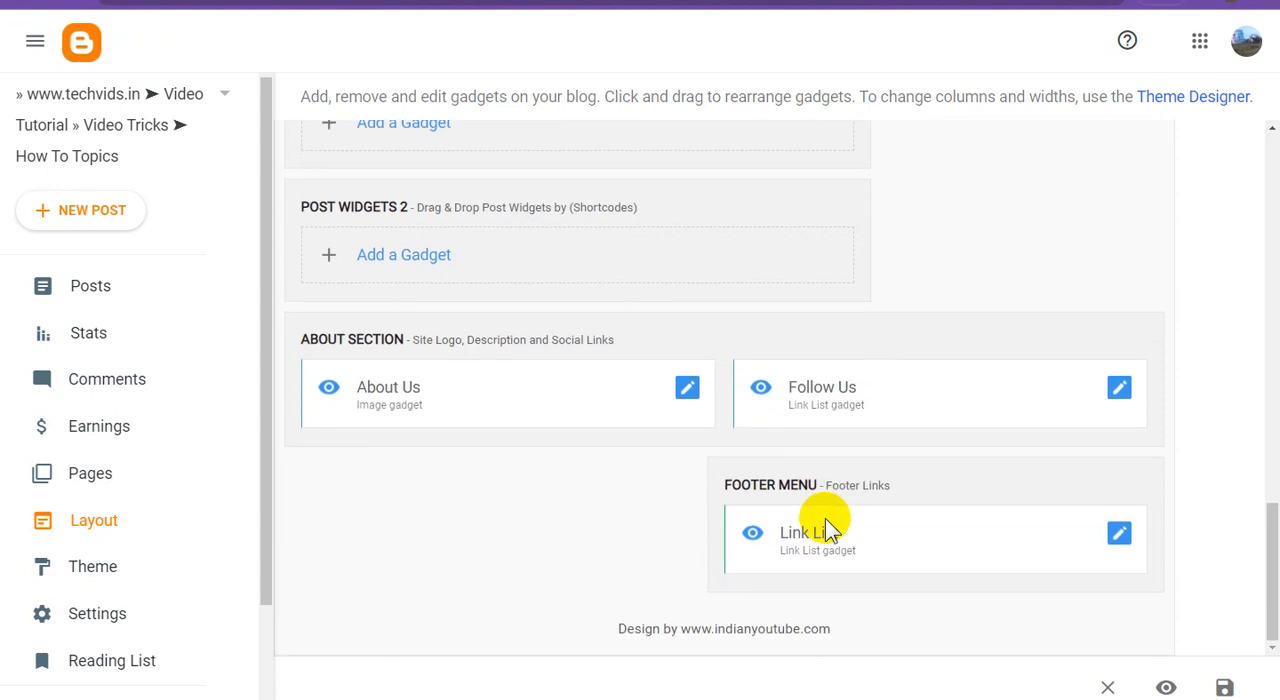
{"action": "scroll", "coordinate": [825, 525], "scroll_direction": "up", "scroll_amount": 1}
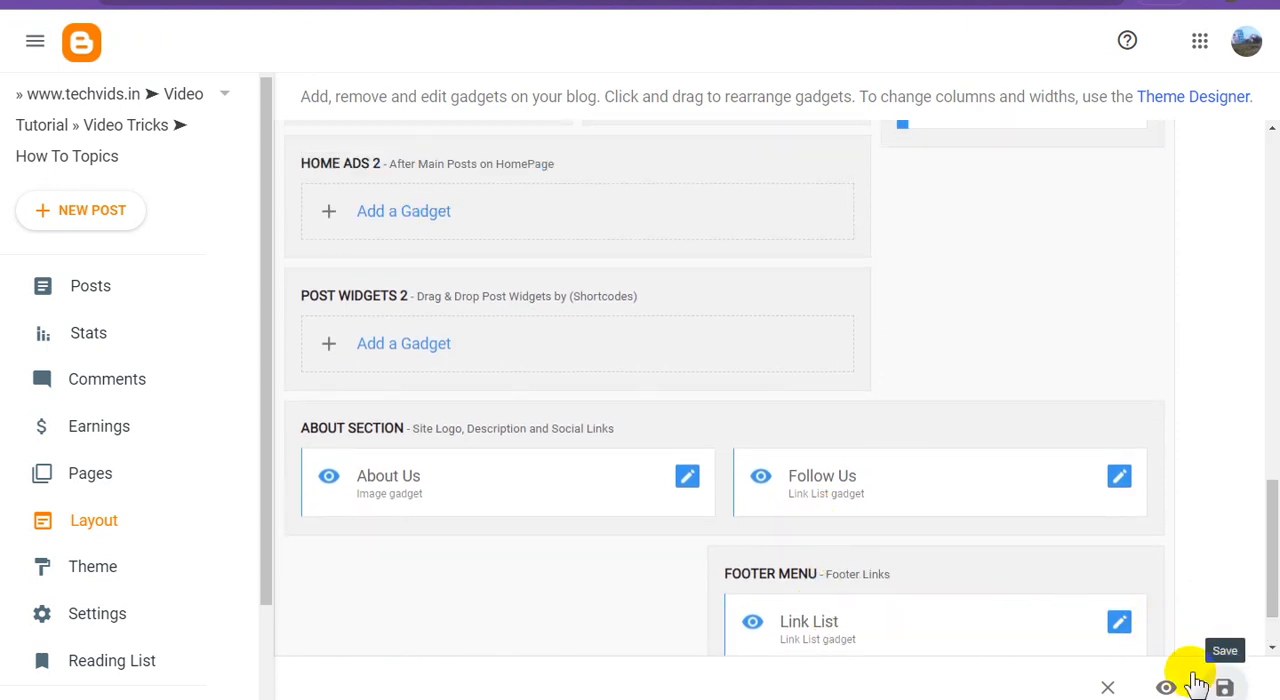
Review the About Us image gadget's settings in the About Section, turn off its display and save the gadget.
{"action": "left_click", "coordinate": [688, 480]}
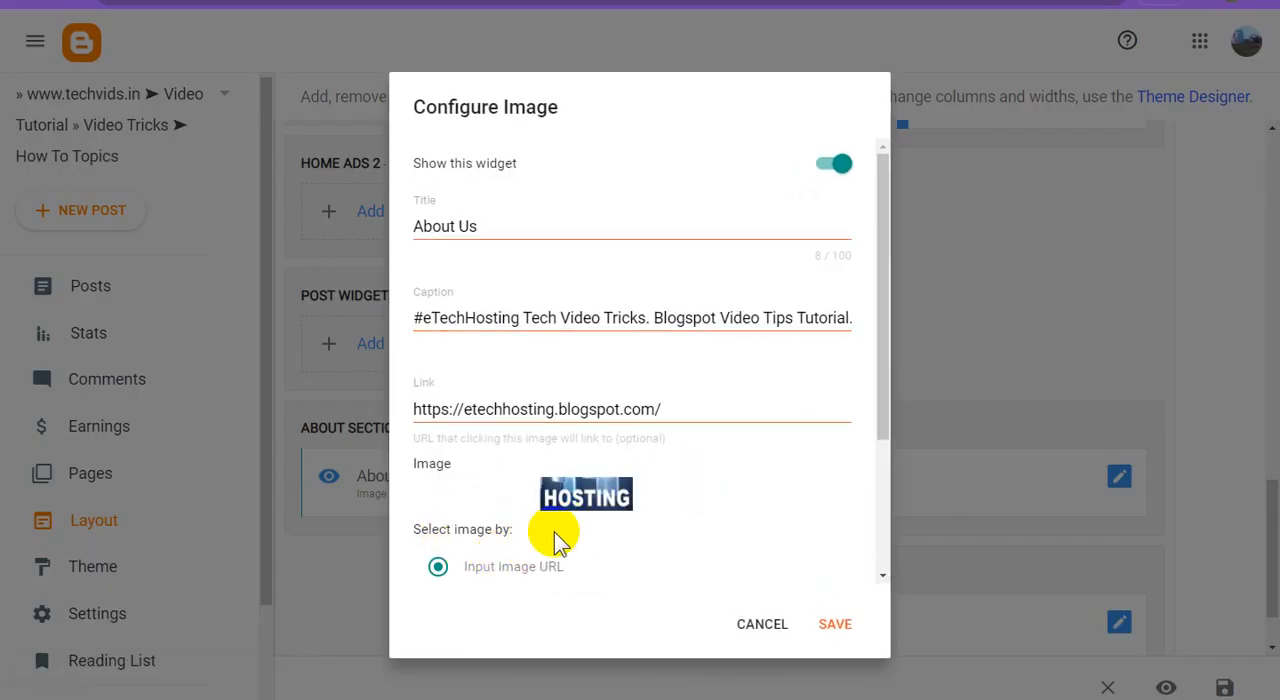
{"action": "scroll", "coordinate": [555, 535], "scroll_direction": "down", "scroll_amount": 2}
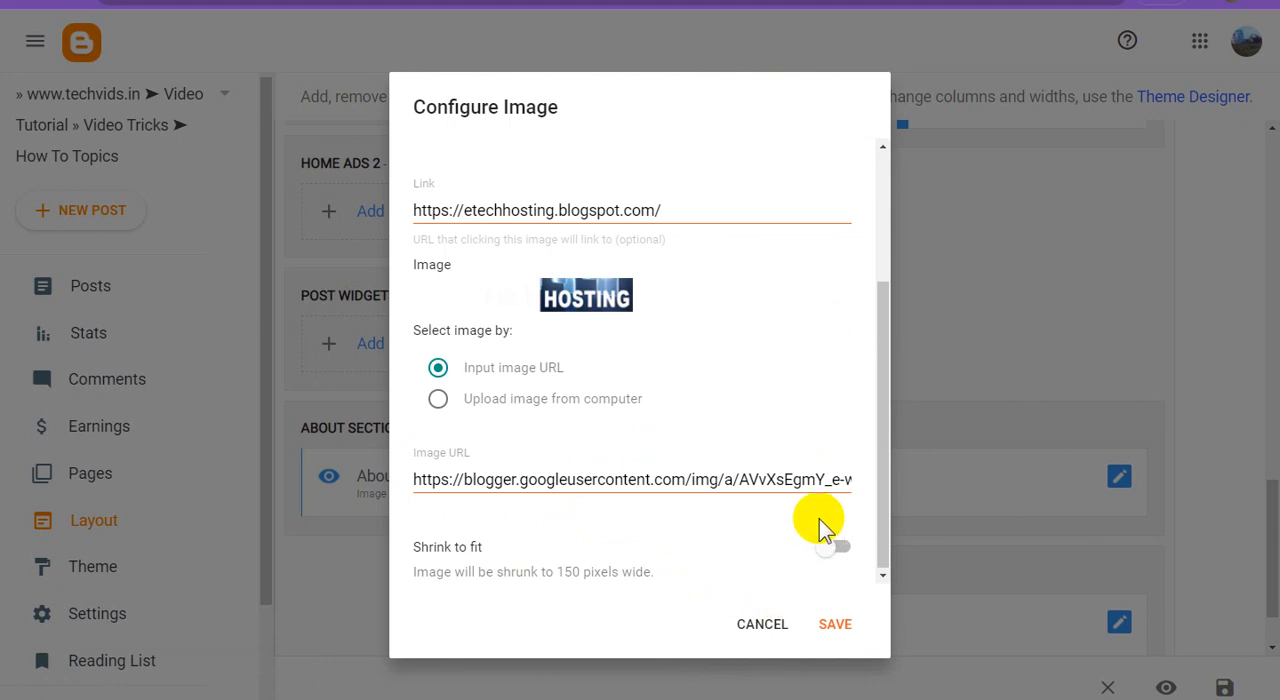
{"action": "scroll", "coordinate": [820, 523], "scroll_direction": "up", "scroll_amount": 2}
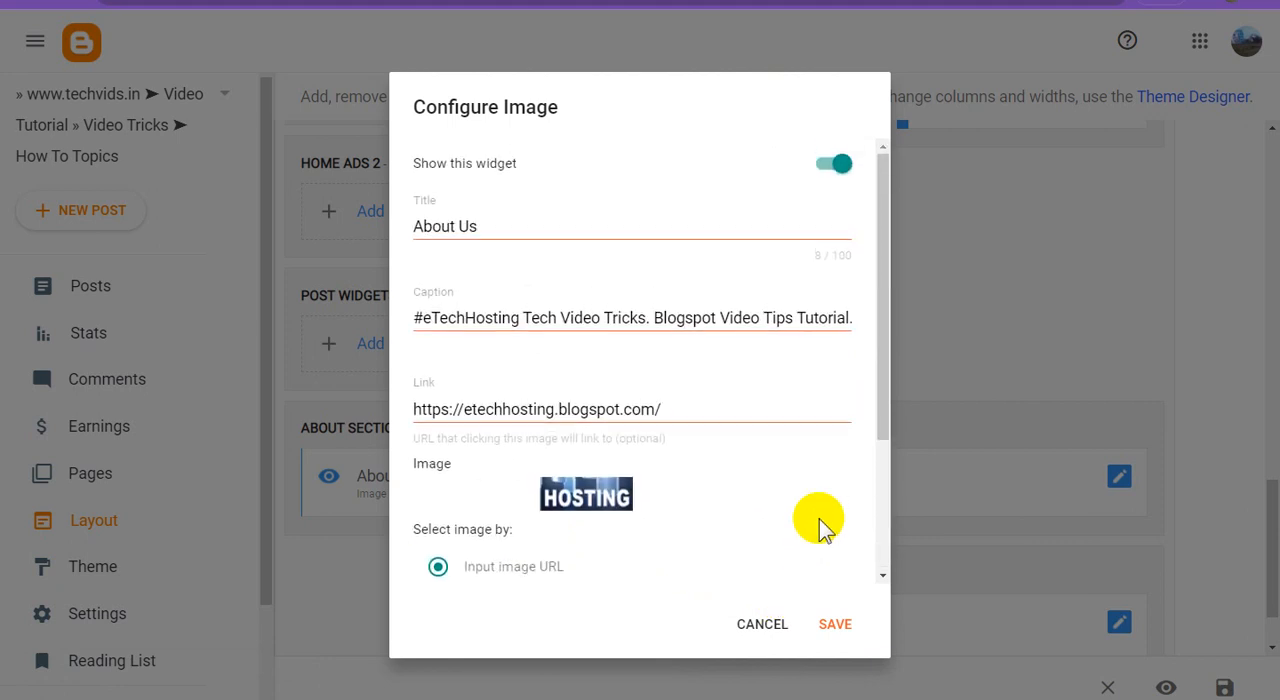
{"action": "left_click", "coordinate": [838, 164]}
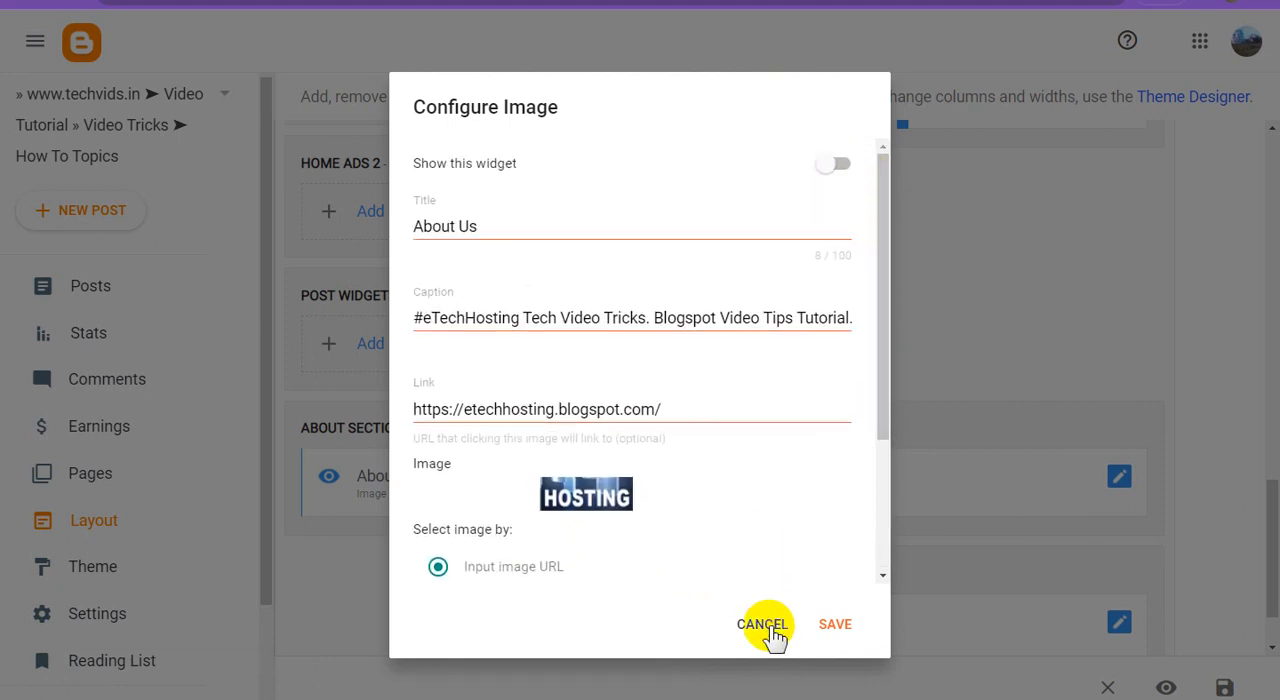
{"action": "left_click", "coordinate": [830, 630]}
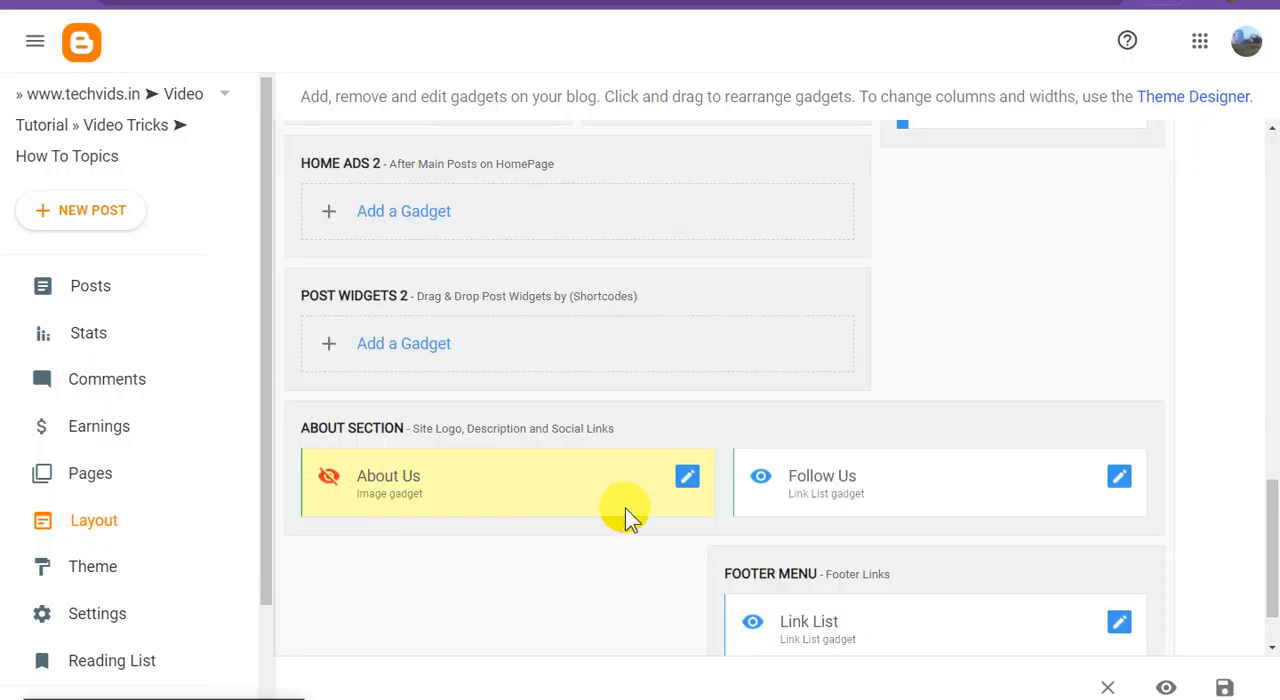
Hide the Follow Us link list gadget in the About Section and save it.
{"action": "left_click", "coordinate": [1128, 484]}
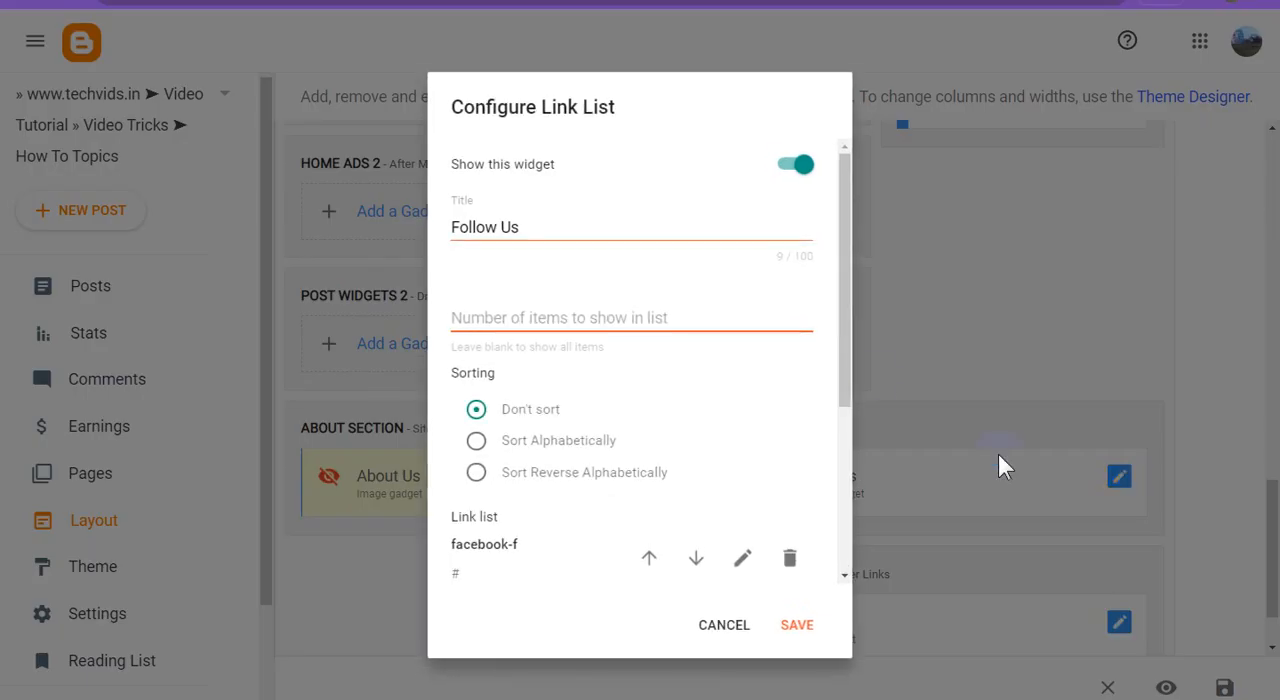
{"action": "left_click", "coordinate": [806, 162]}
{"action": "left_click", "coordinate": [805, 628]}
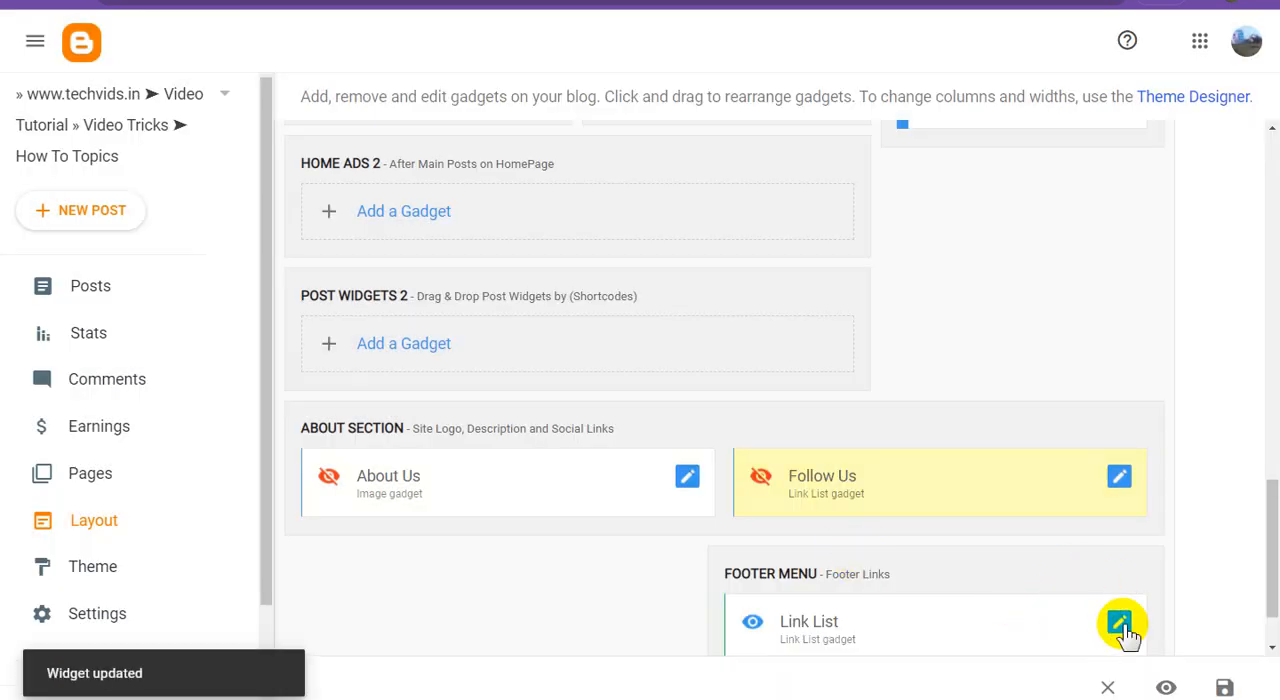
Hide the Link List gadget in the Footer Menu section and save it.
{"action": "left_click", "coordinate": [1119, 624]}
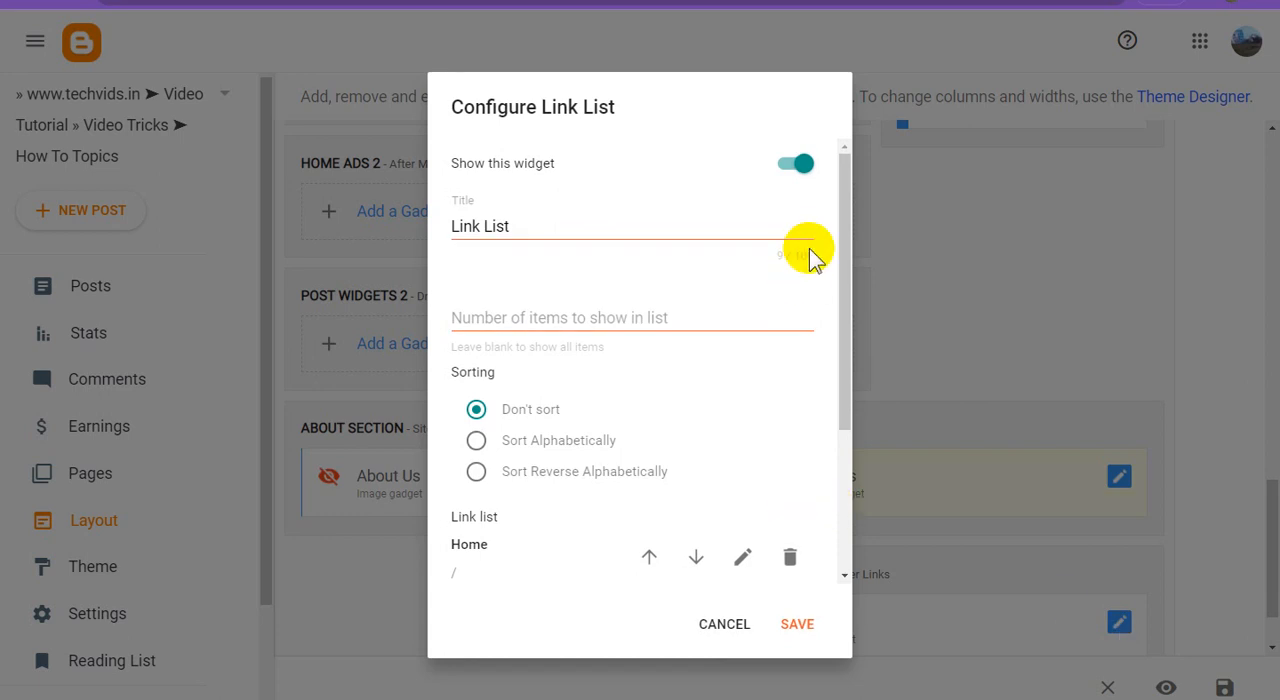
{"action": "left_click", "coordinate": [797, 163]}
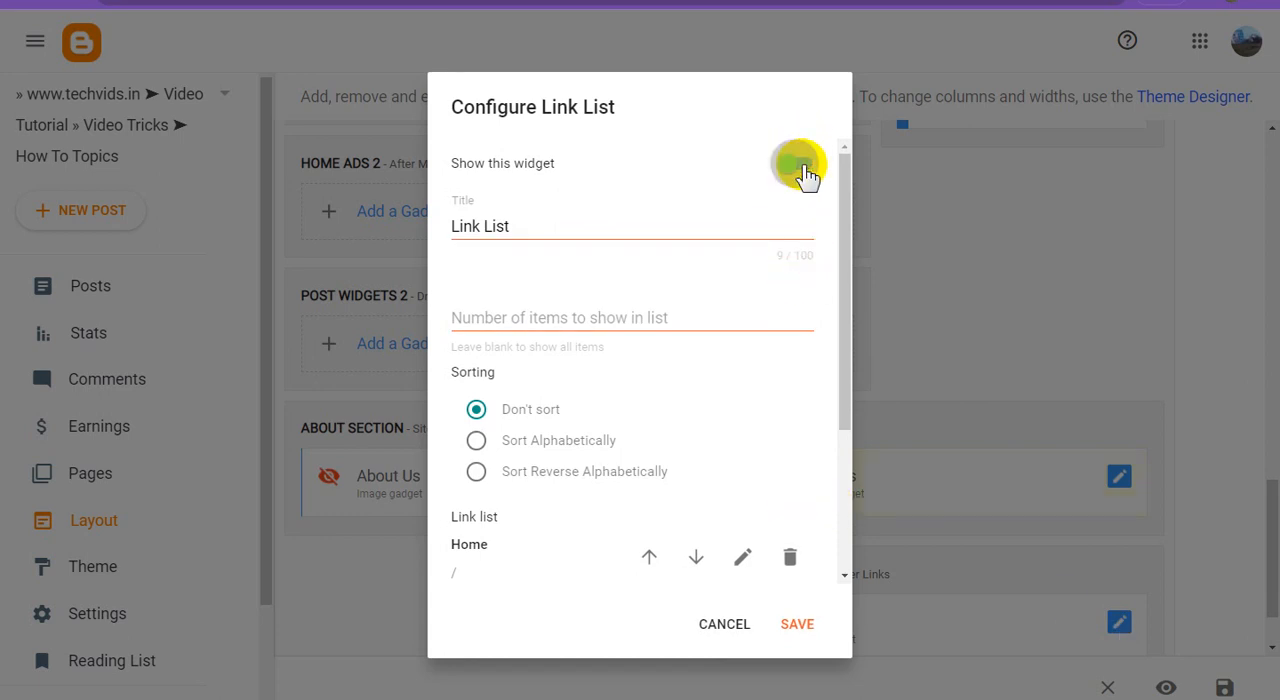
{"action": "left_click", "coordinate": [800, 624]}
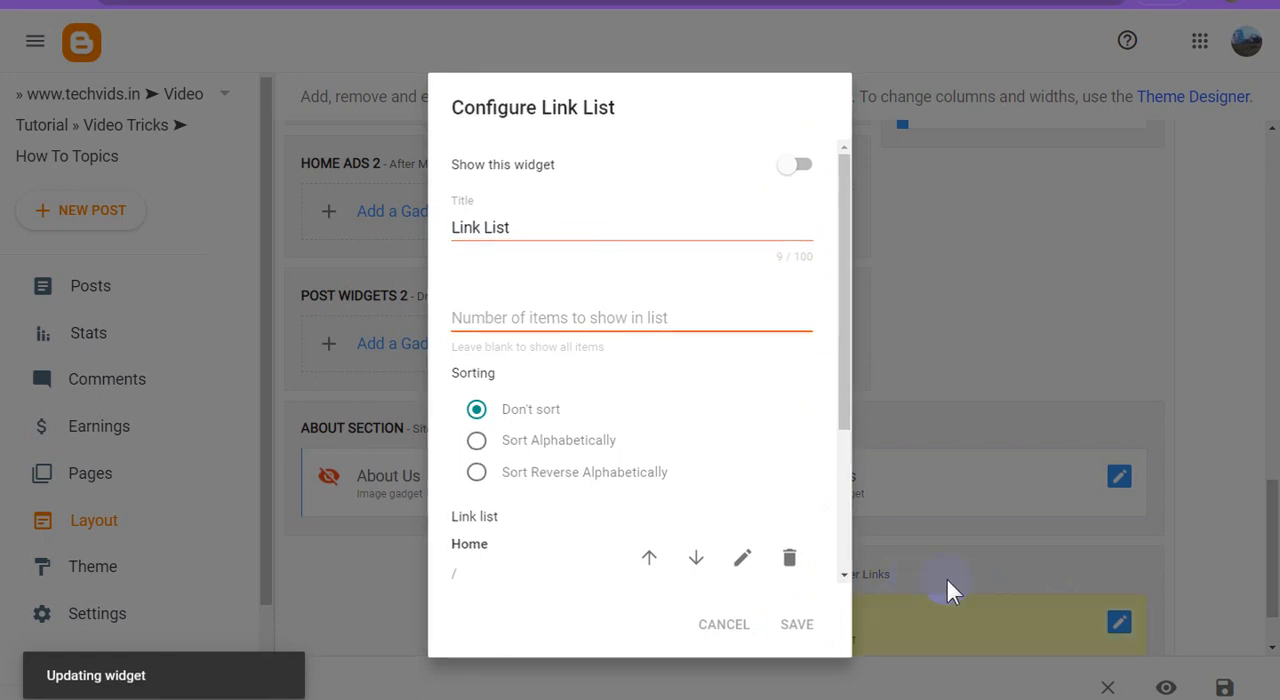
Review the Main Menu gadget's link list, save the gadget with its existing links, and save the whole layout.
{"action": "scroll", "coordinate": [955, 590], "scroll_direction": "up", "scroll_amount": 2}
{"action": "scroll", "coordinate": [955, 590], "scroll_direction": "up", "scroll_amount": 3}
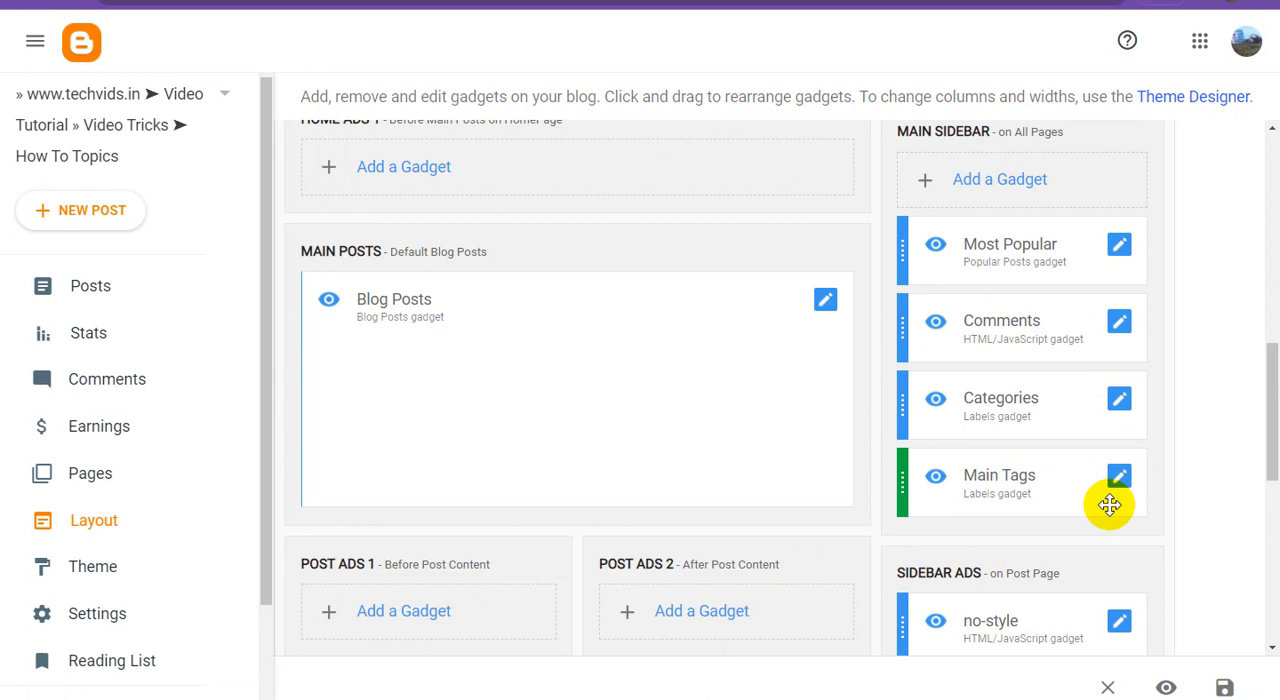
{"action": "scroll", "coordinate": [834, 543], "scroll_direction": "up", "scroll_amount": 3}
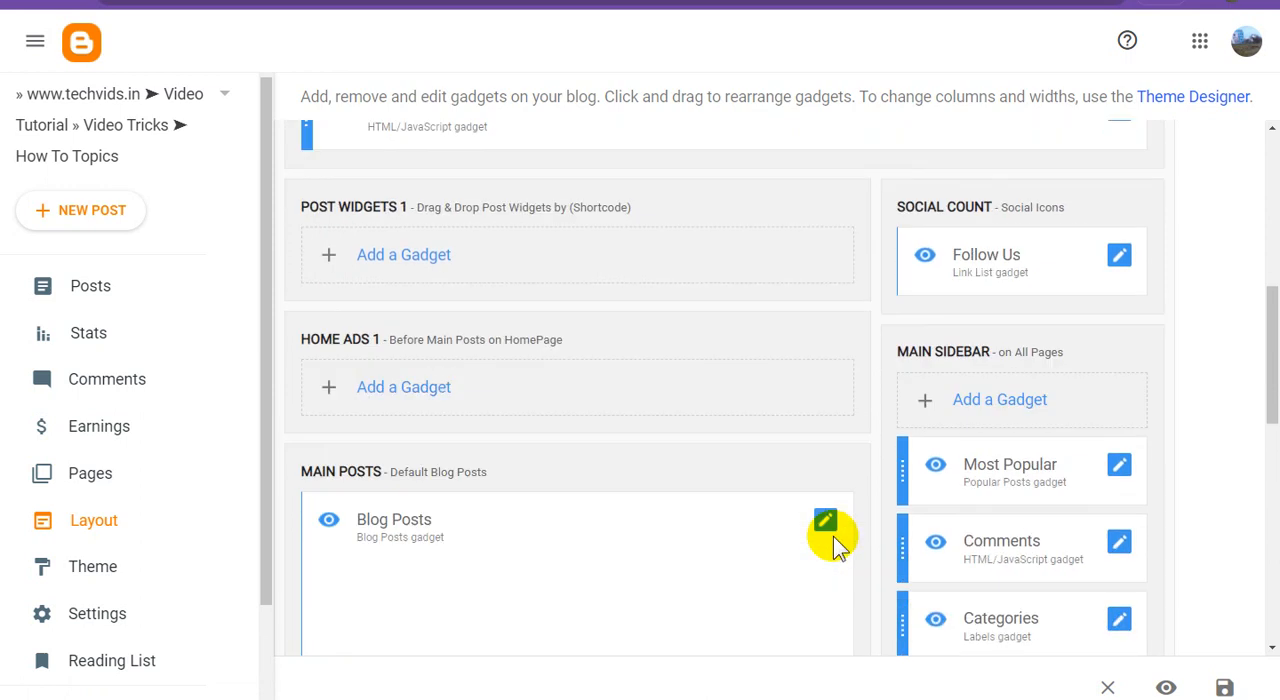
{"action": "scroll", "coordinate": [833, 536], "scroll_direction": "up", "scroll_amount": 2}
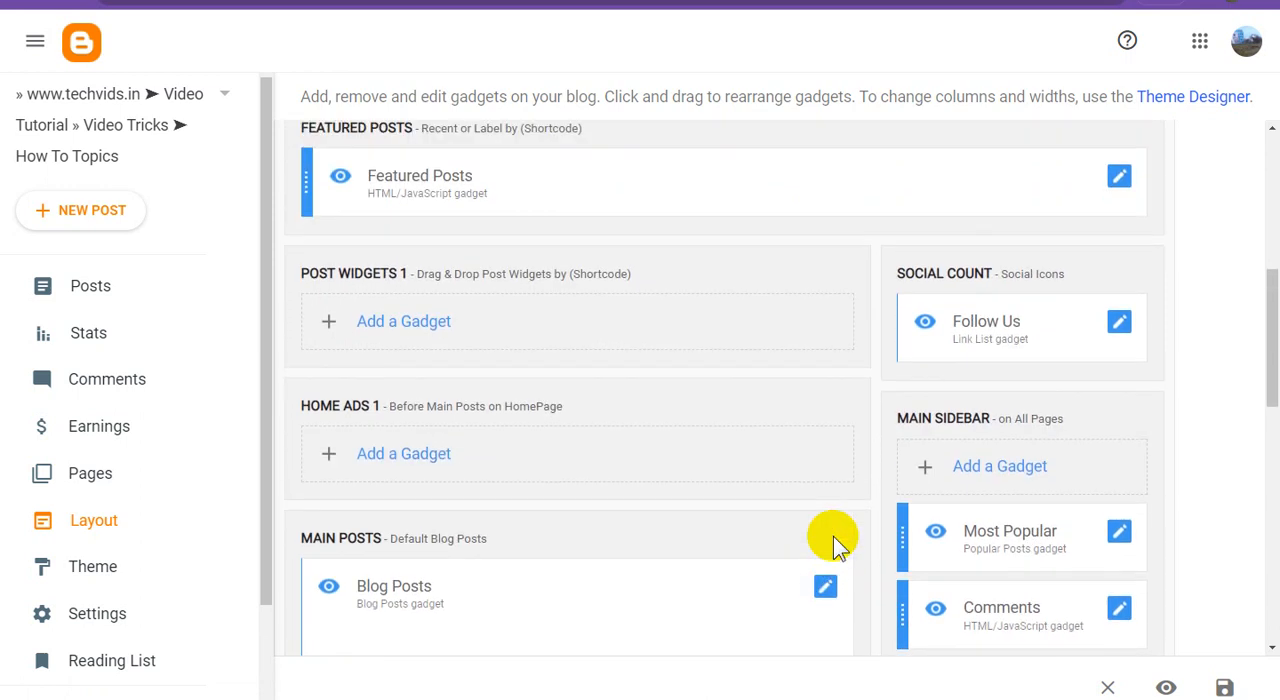
{"action": "scroll", "coordinate": [833, 536], "scroll_direction": "up", "scroll_amount": 4}
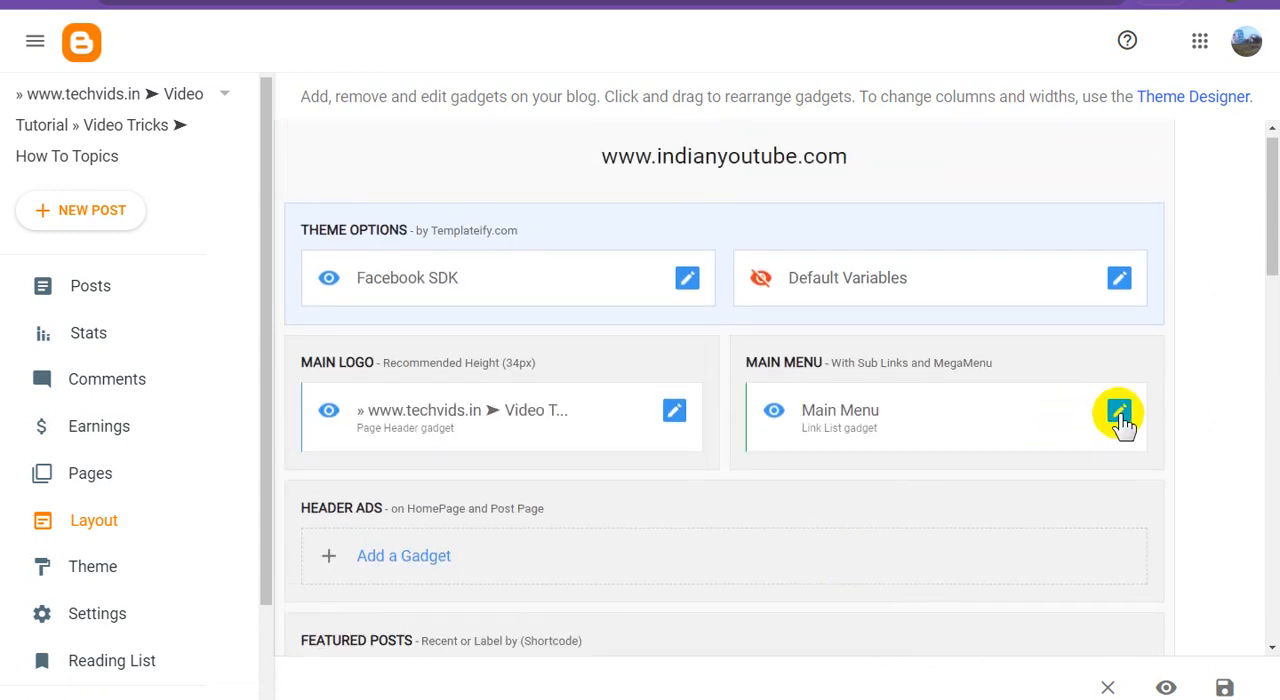
{"action": "left_click", "coordinate": [1119, 414]}
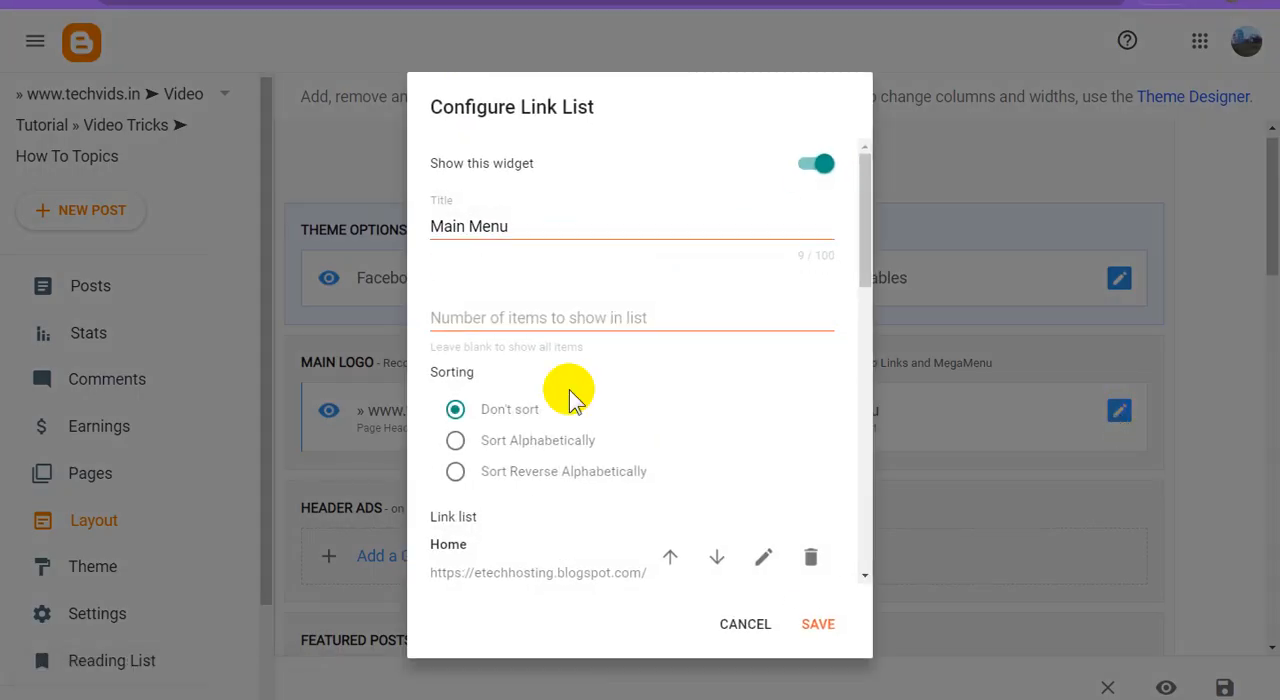
{"action": "scroll", "coordinate": [650, 480], "scroll_direction": "down", "scroll_amount": 3}
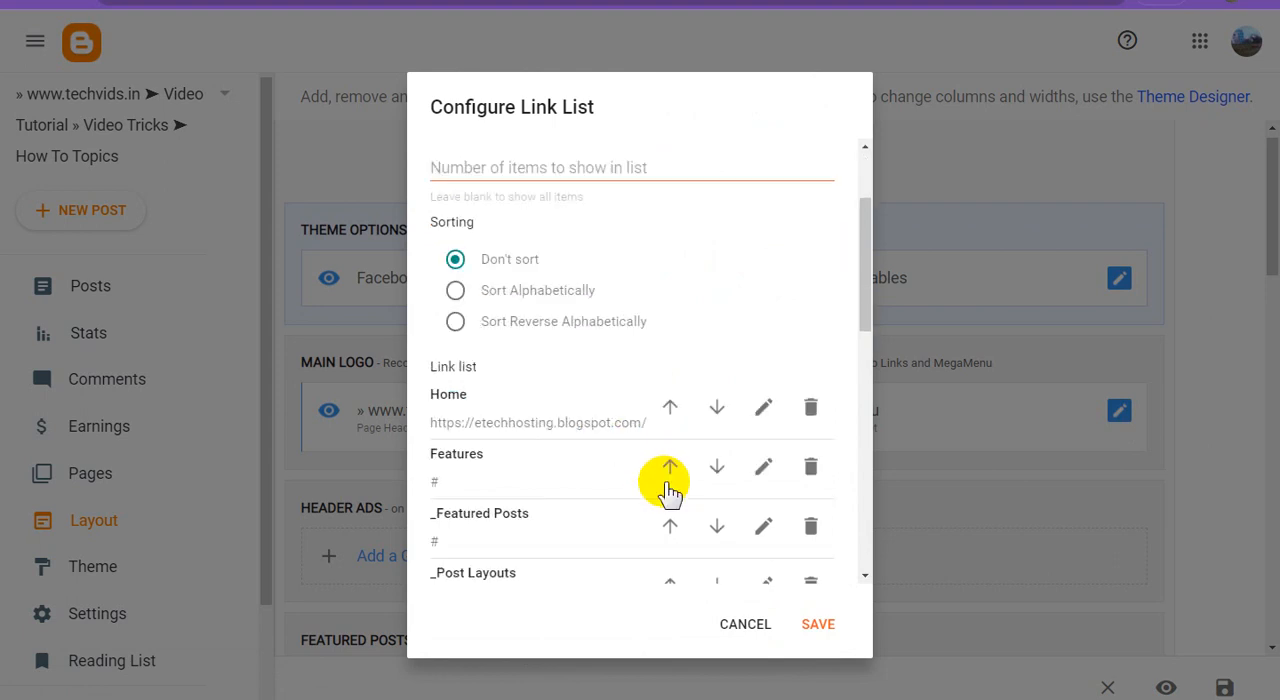
{"action": "left_click", "coordinate": [822, 626]}
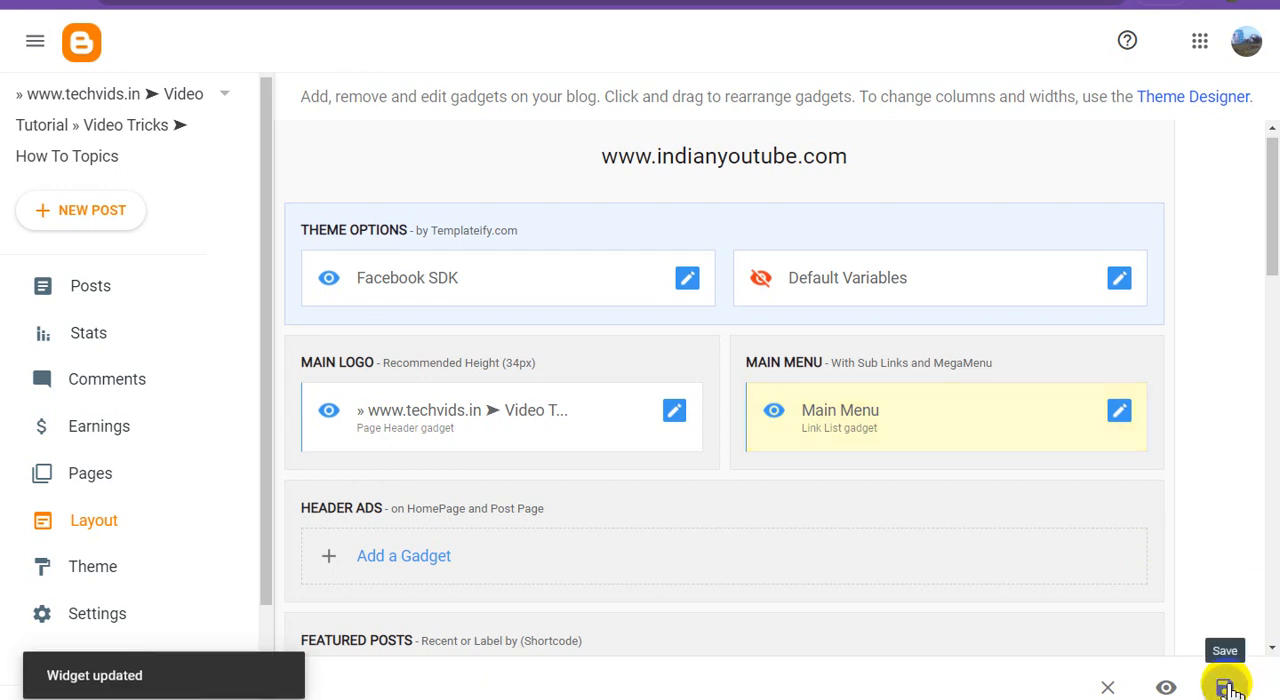
{"action": "left_click", "coordinate": [1226, 688]}
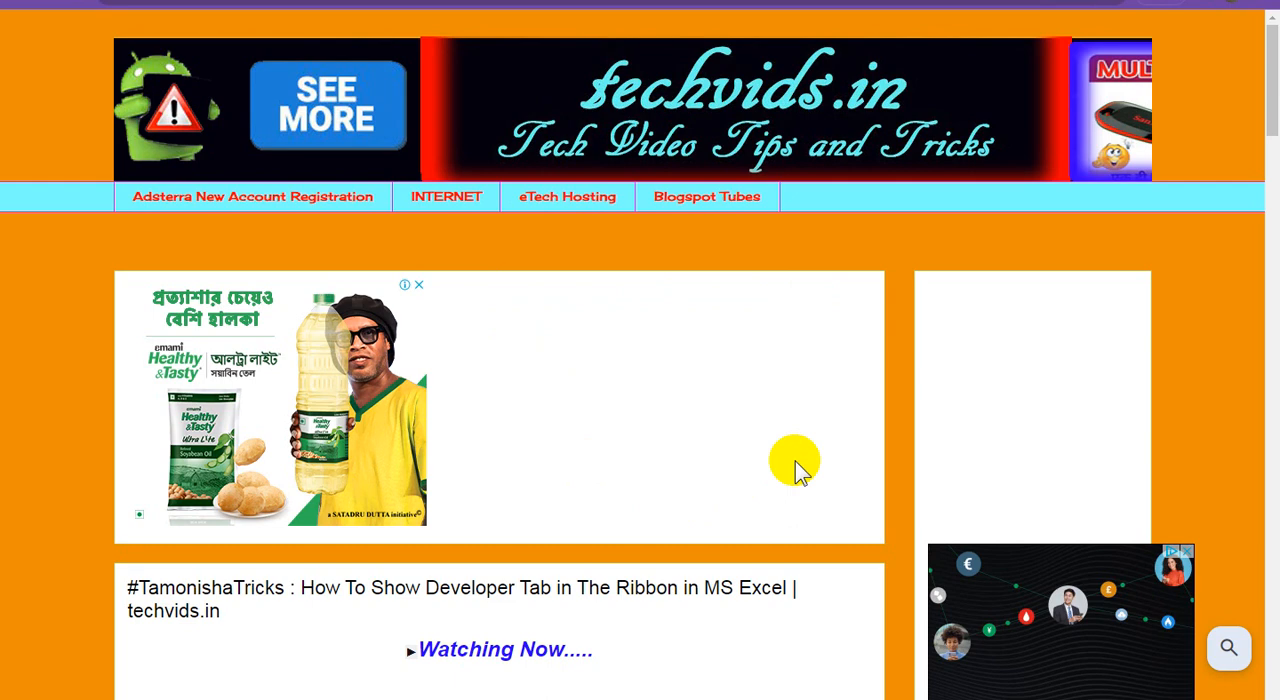
Switch to the live blog, reload it and examine the new theme's homepage from the header to the footer.
{"action": "key", "text": "F5"}
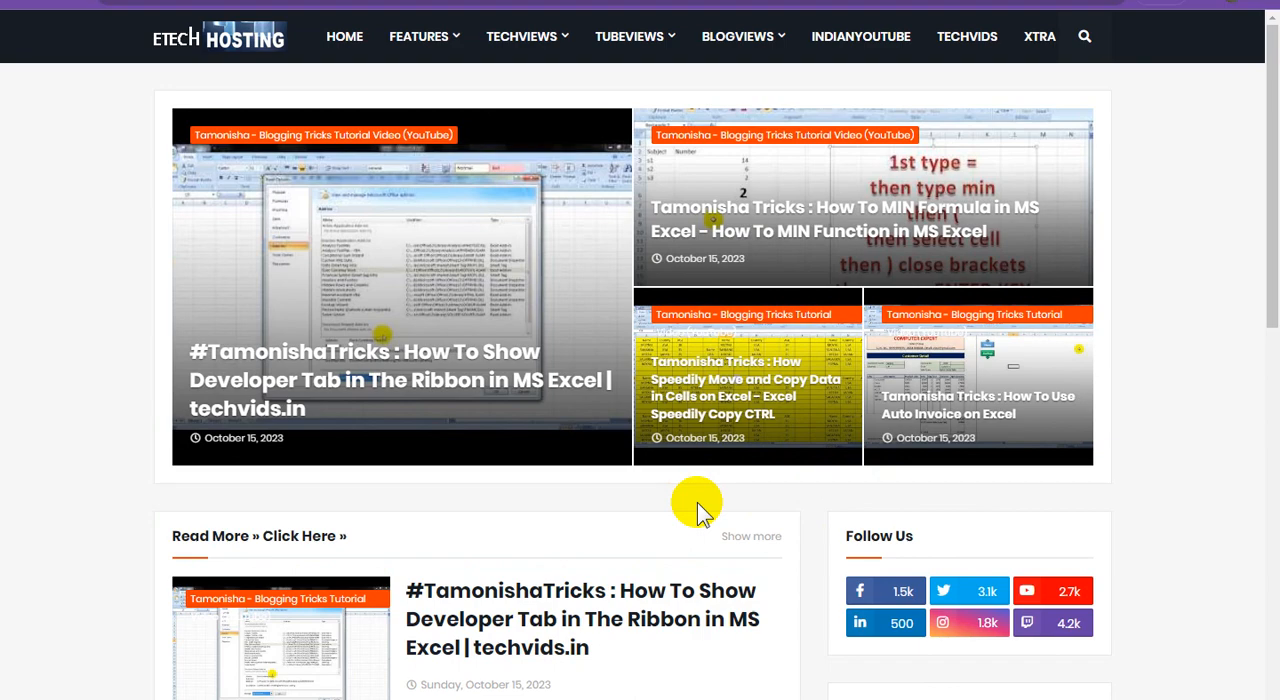
{"action": "scroll", "coordinate": [697, 502], "scroll_direction": "down", "scroll_amount": 8}
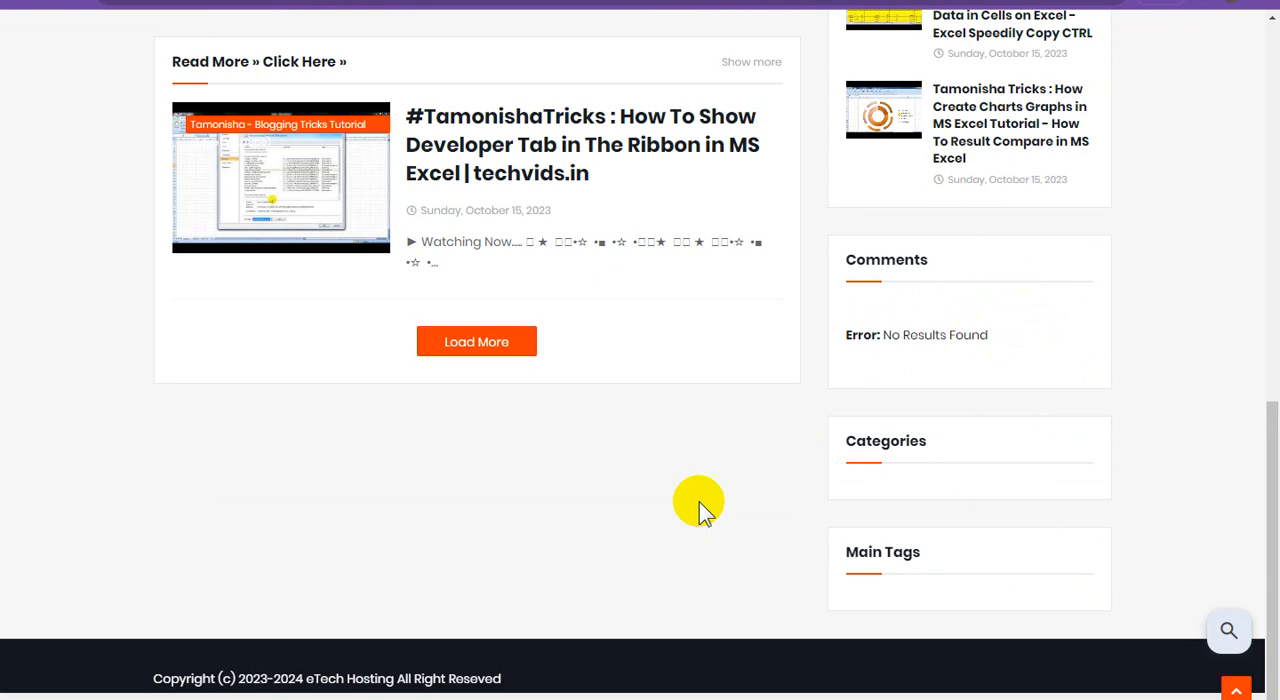
{"action": "scroll", "coordinate": [769, 478], "scroll_direction": "up", "scroll_amount": 3}
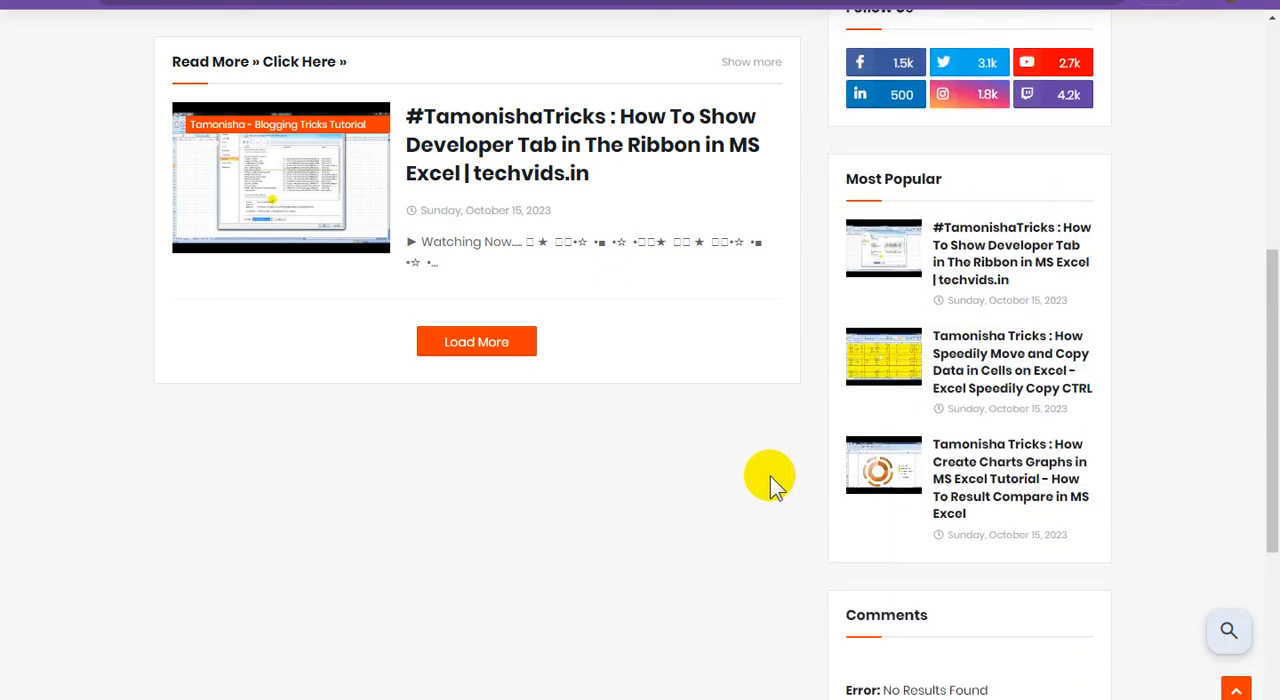
{"action": "scroll", "coordinate": [771, 478], "scroll_direction": "up", "scroll_amount": 3}
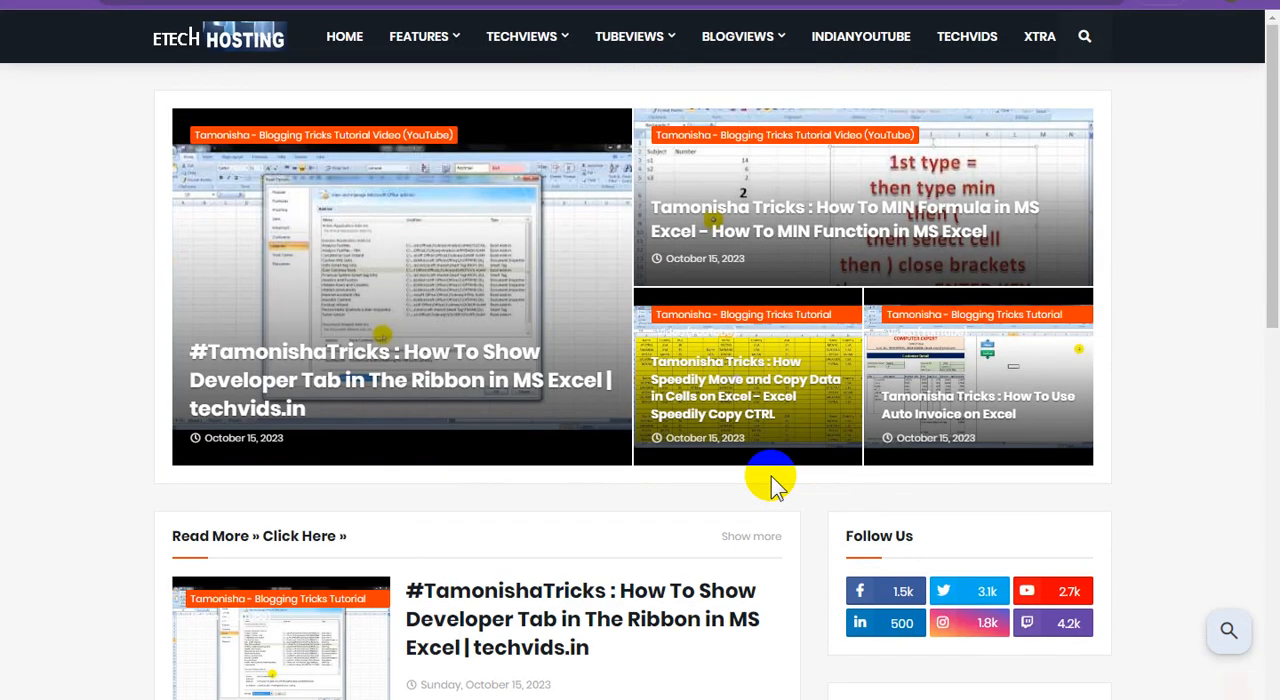
{"action": "scroll", "coordinate": [771, 484], "scroll_direction": "down", "scroll_amount": 5}
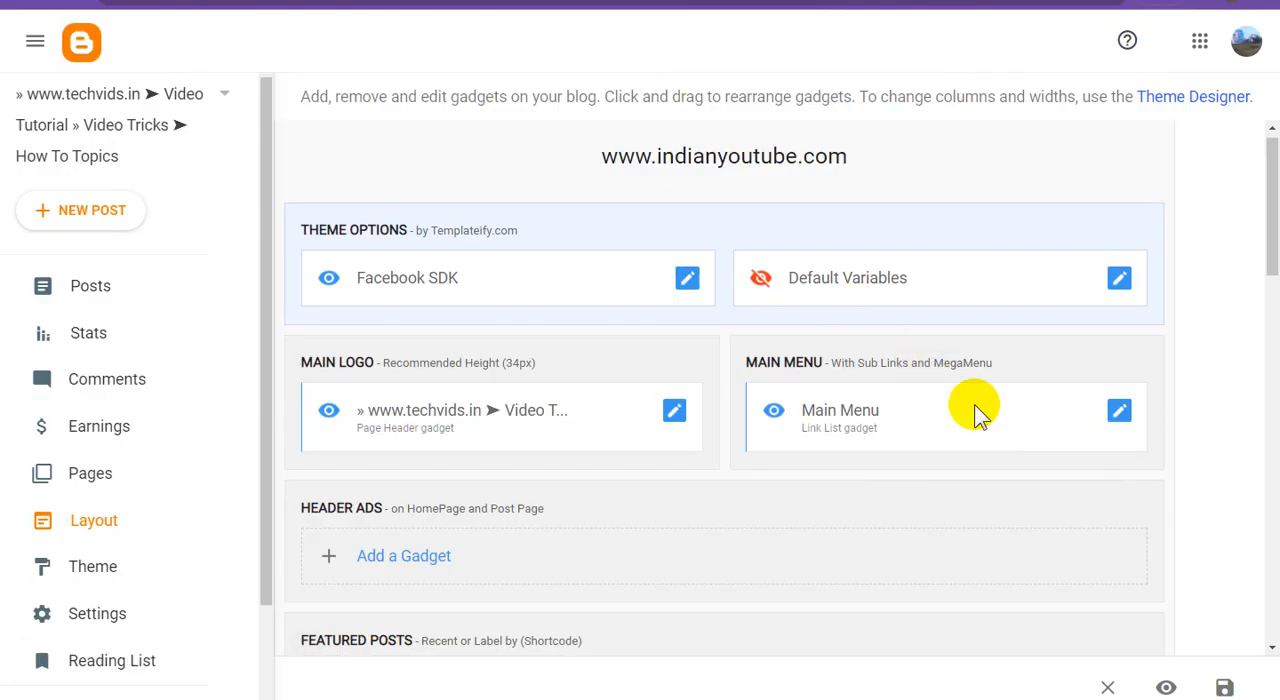
Return to the Blogger layout, remove the Comments gadget from the Main Sidebar section and save the layout.
{"action": "scroll", "coordinate": [1000, 440], "scroll_direction": "down", "scroll_amount": 3}
{"action": "scroll", "coordinate": [1015, 448], "scroll_direction": "down", "scroll_amount": 6}
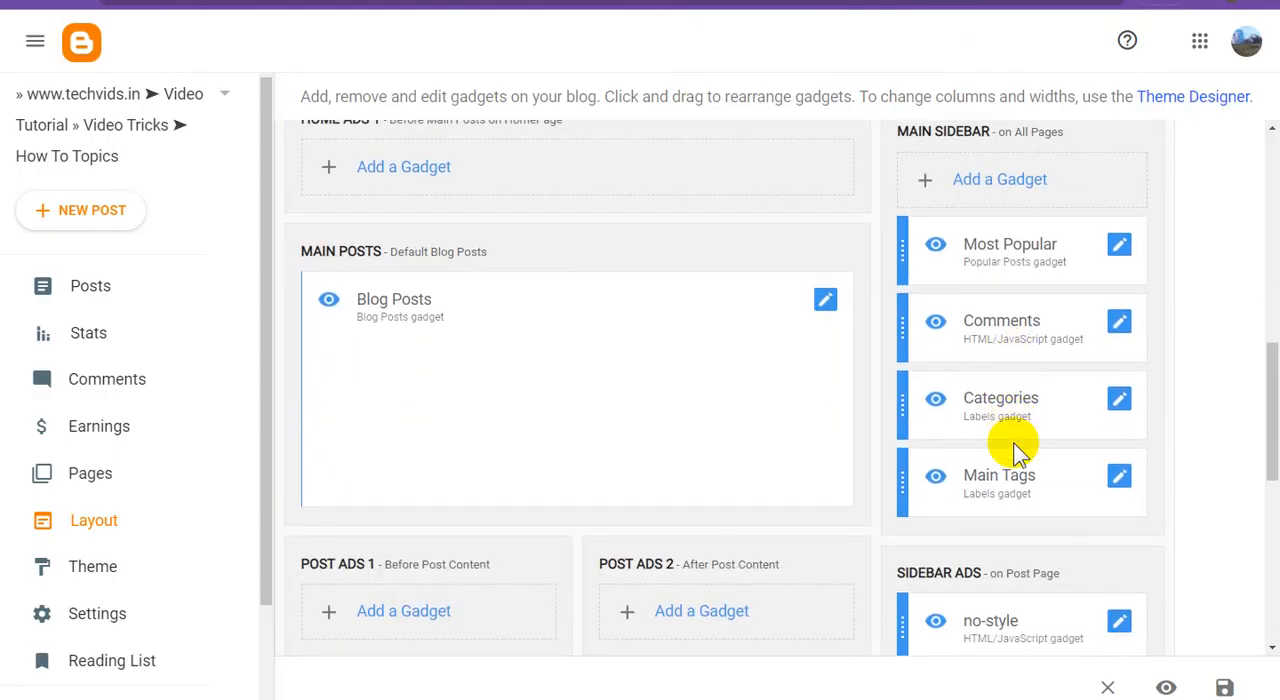
{"action": "left_click", "coordinate": [1119, 325]}
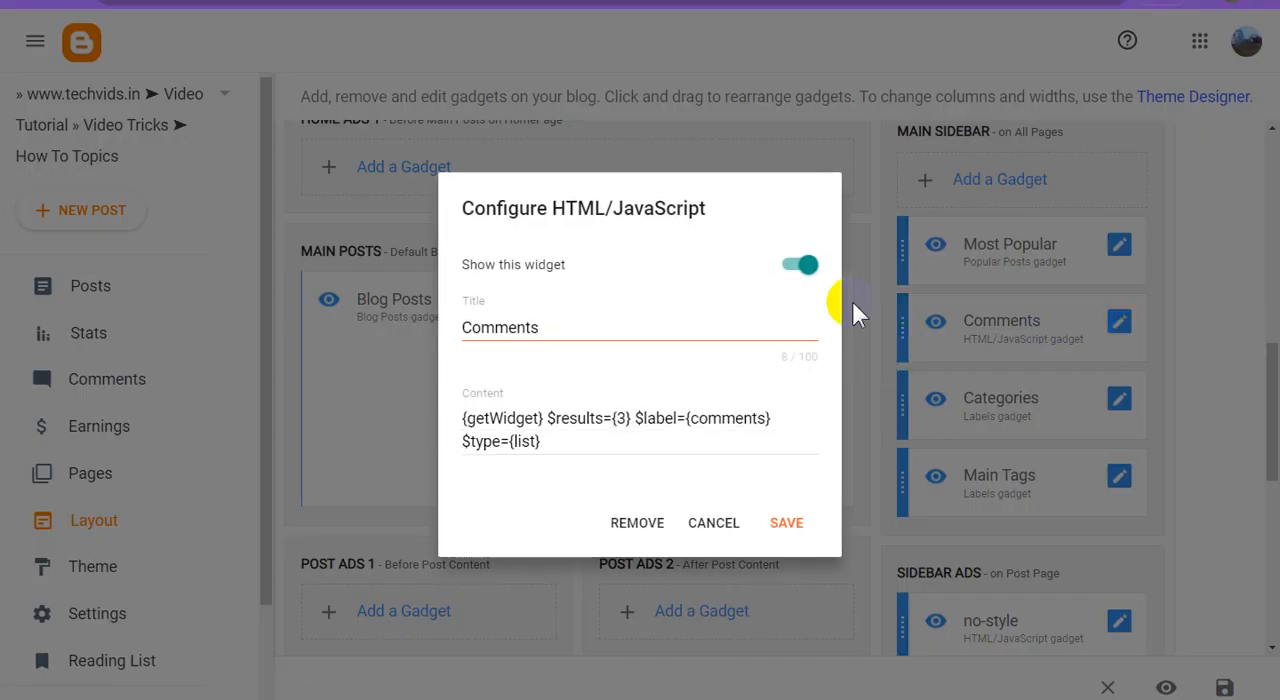
{"action": "left_click", "coordinate": [806, 265]}
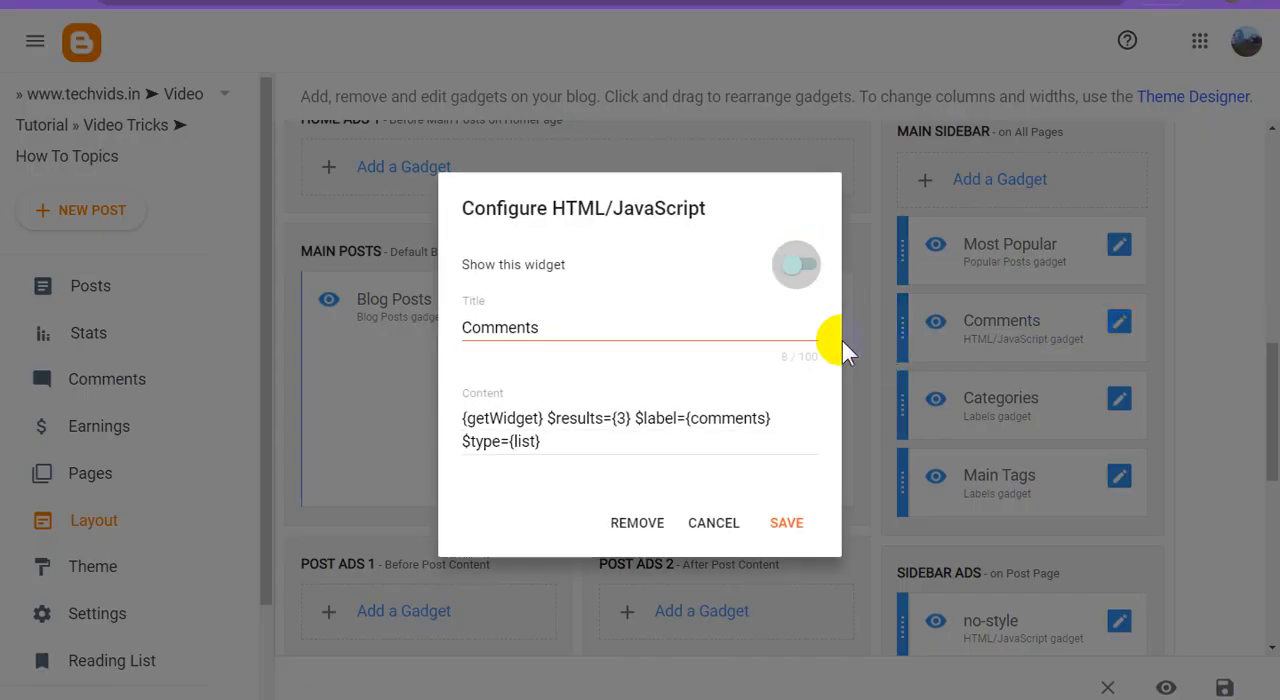
{"action": "left_click", "coordinate": [637, 523]}
{"action": "left_click", "coordinate": [779, 424]}
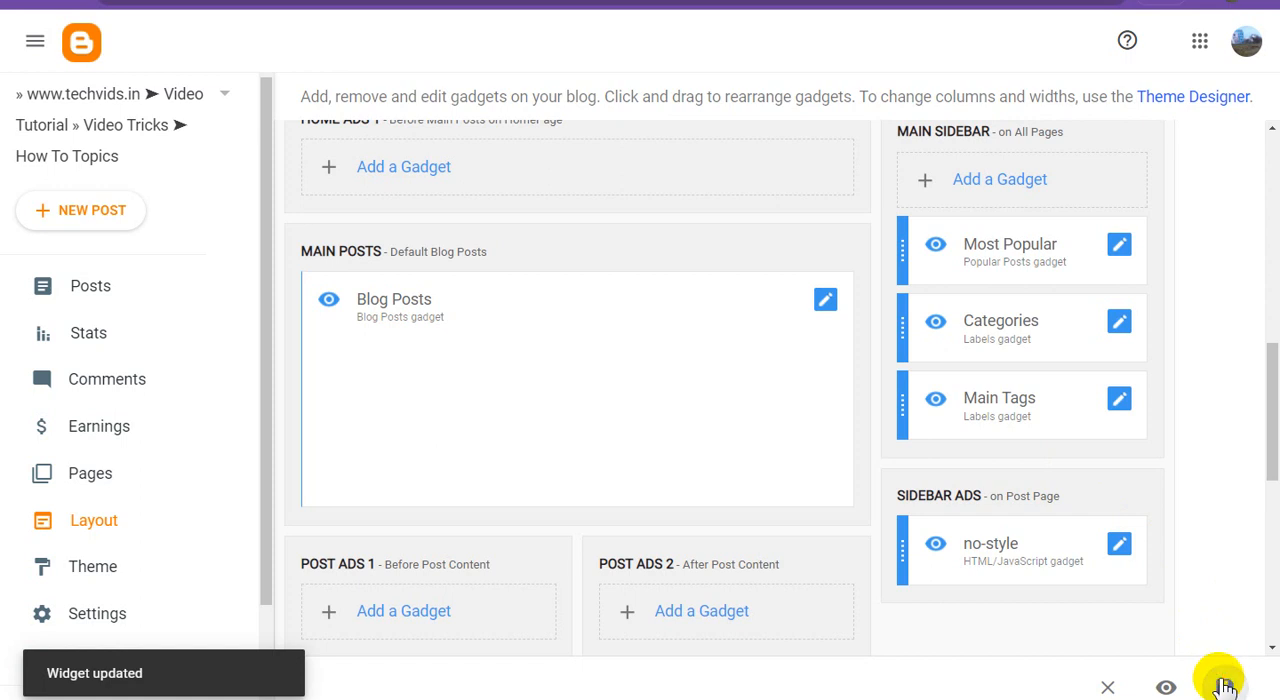
{"action": "left_click", "coordinate": [1225, 687]}
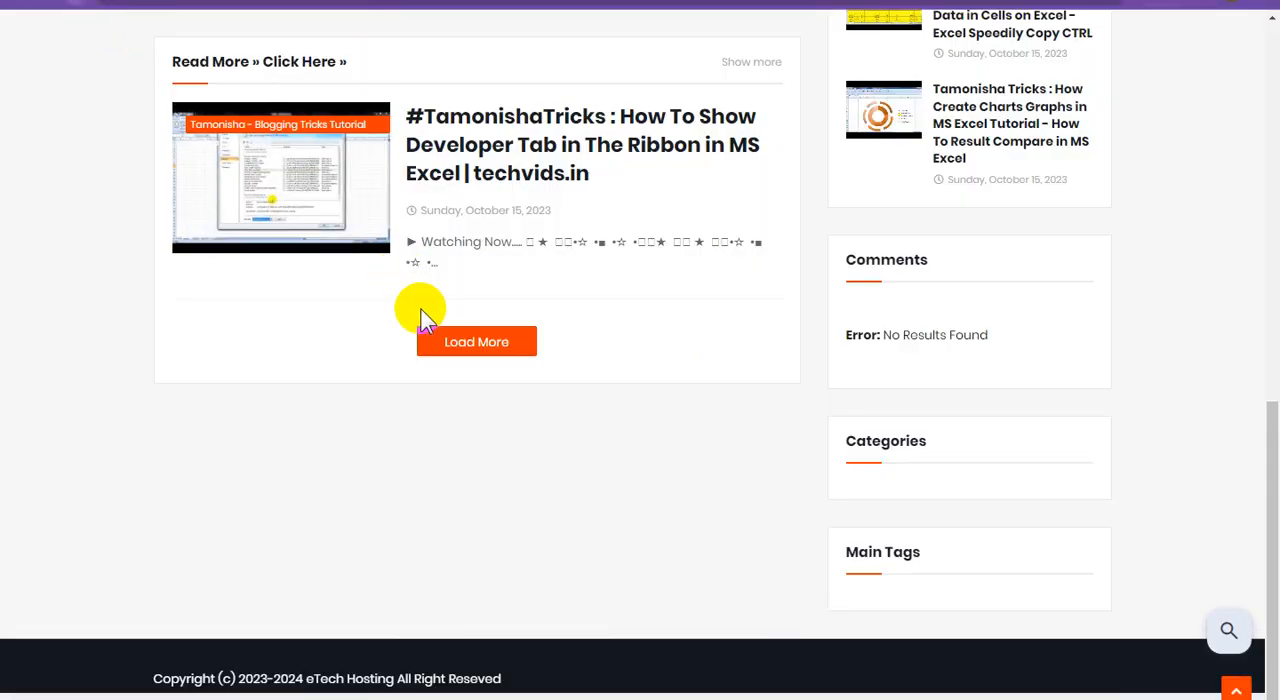
Reload the live blog and examine its homepage and the post about showing the Developer tab in MS Excel.
{"action": "key", "text": "F5"}
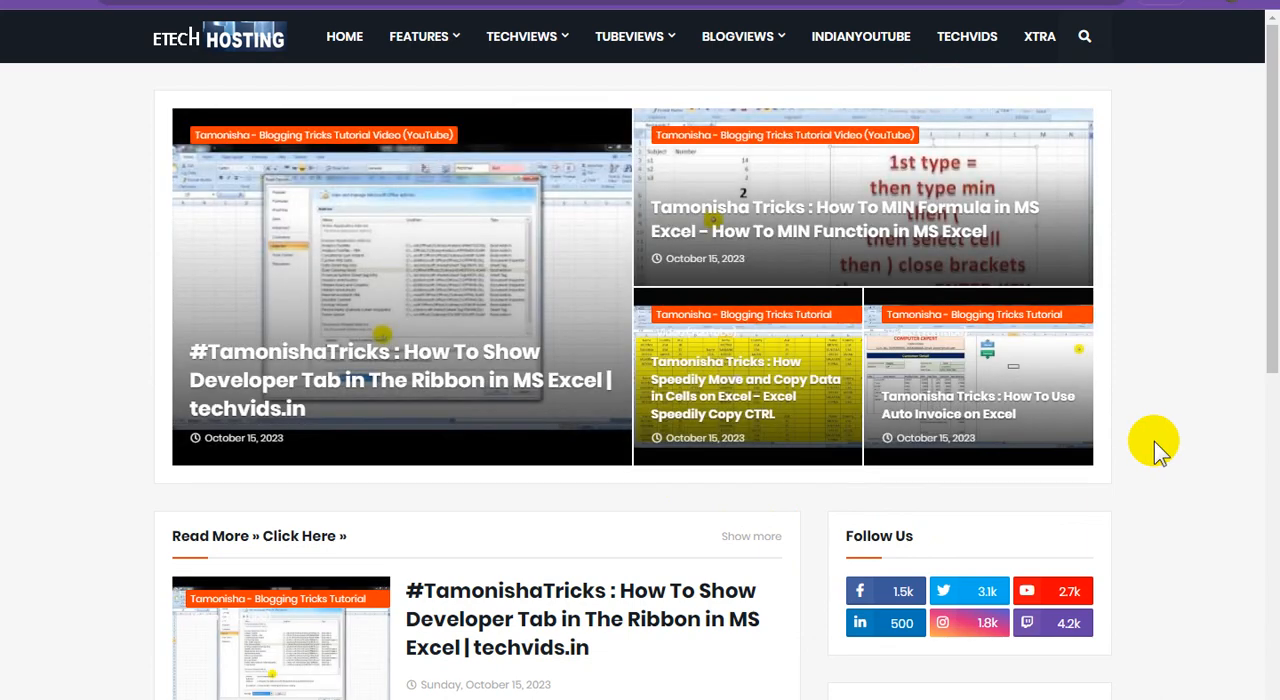
{"action": "scroll", "coordinate": [1155, 443], "scroll_direction": "down", "scroll_amount": 5}
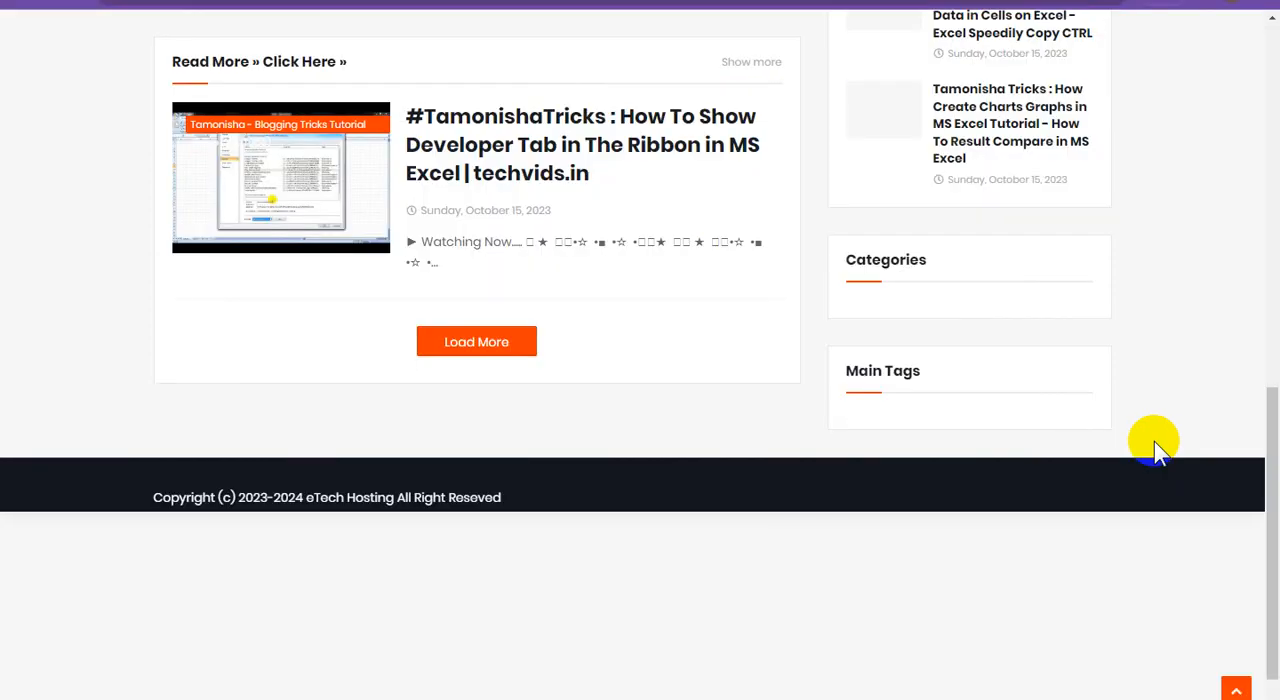
{"action": "scroll", "coordinate": [1155, 443], "scroll_direction": "up", "scroll_amount": 5}
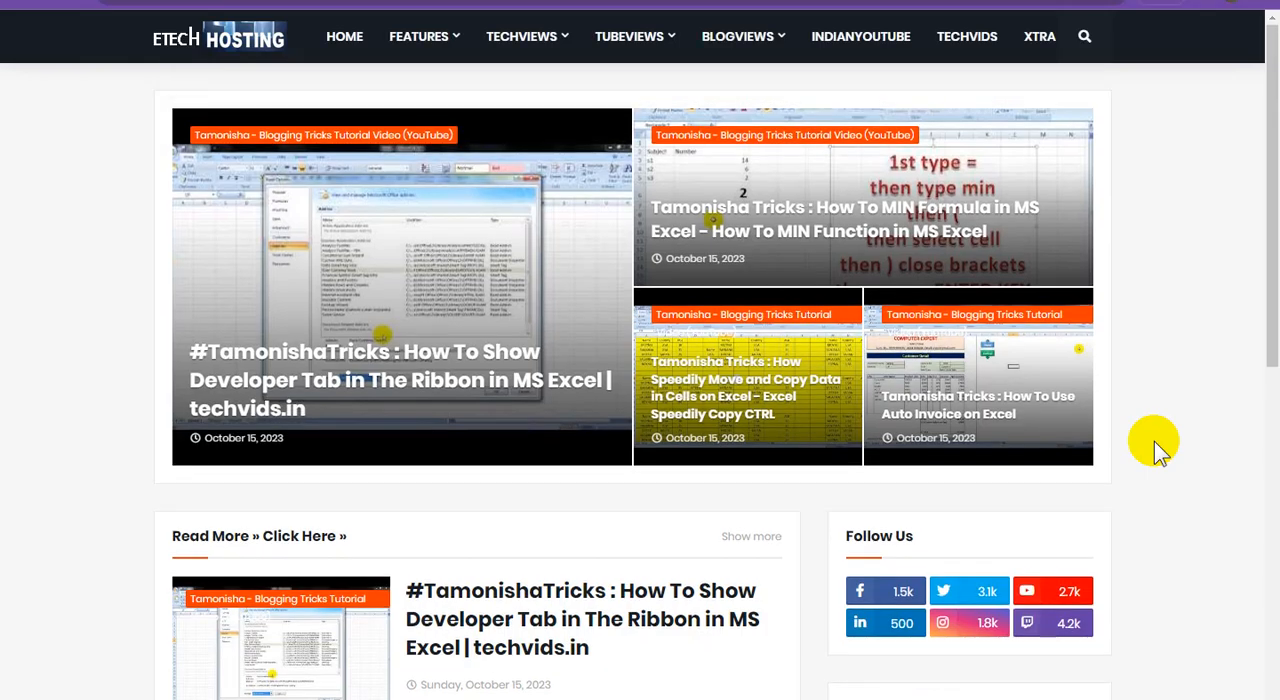
{"action": "scroll", "coordinate": [1154, 441], "scroll_direction": "down", "scroll_amount": 5}
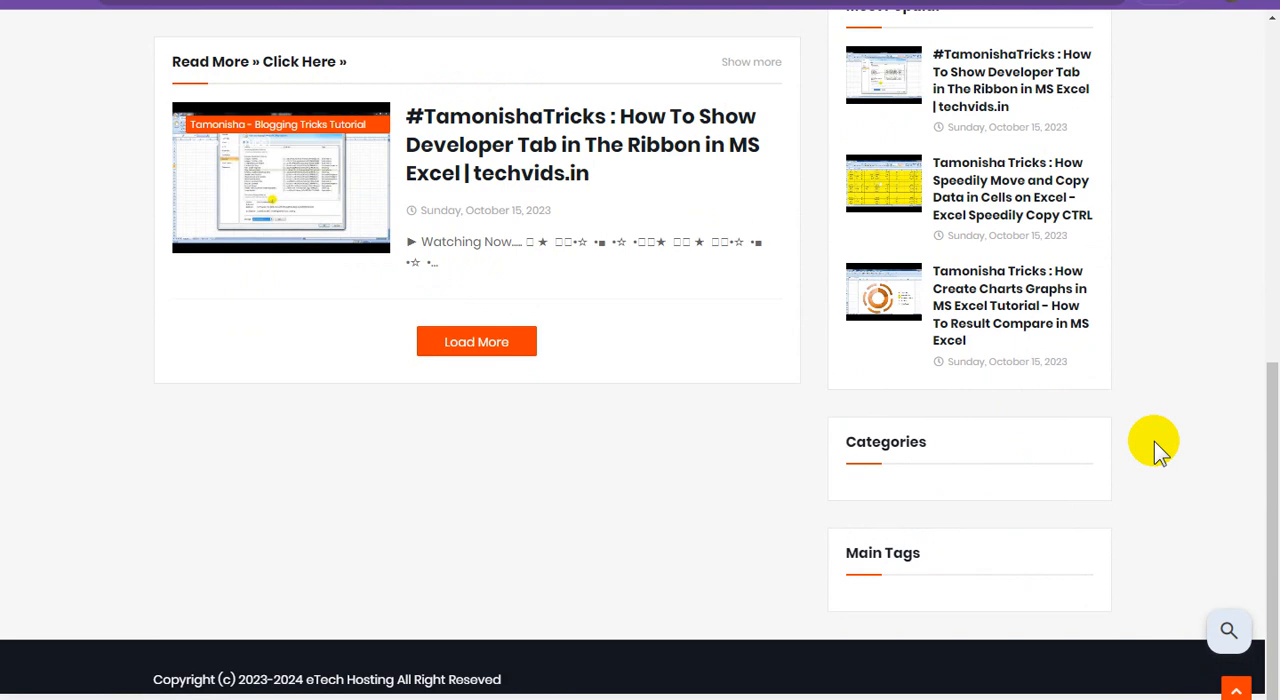
{"action": "scroll", "coordinate": [1154, 441], "scroll_direction": "up", "scroll_amount": 5}
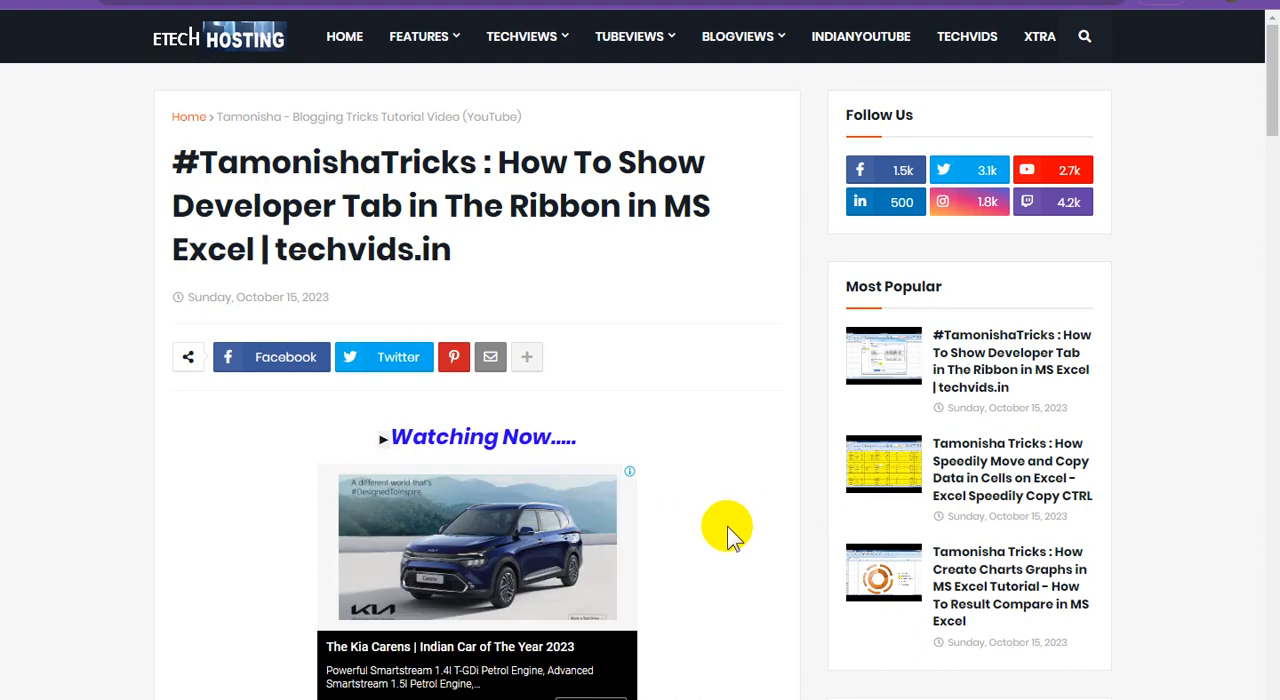
{"action": "scroll", "coordinate": [731, 527], "scroll_direction": "down", "scroll_amount": 7}
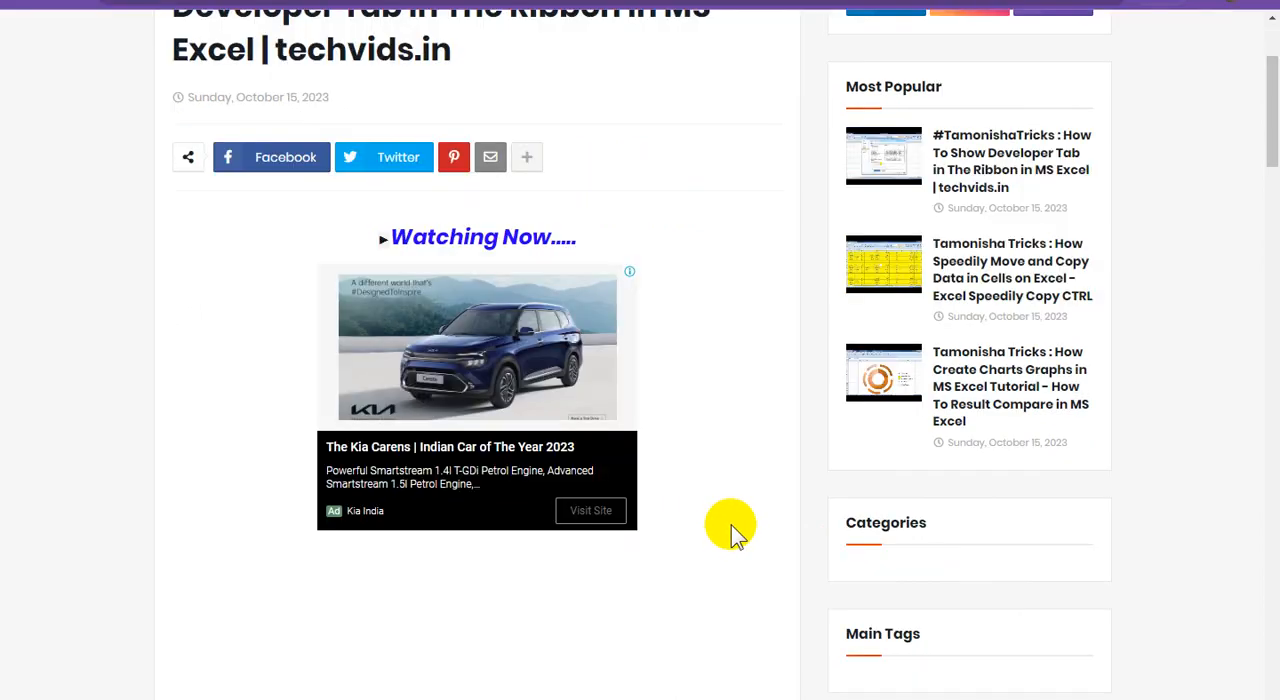
{"action": "scroll", "coordinate": [731, 527], "scroll_direction": "down", "scroll_amount": 2}
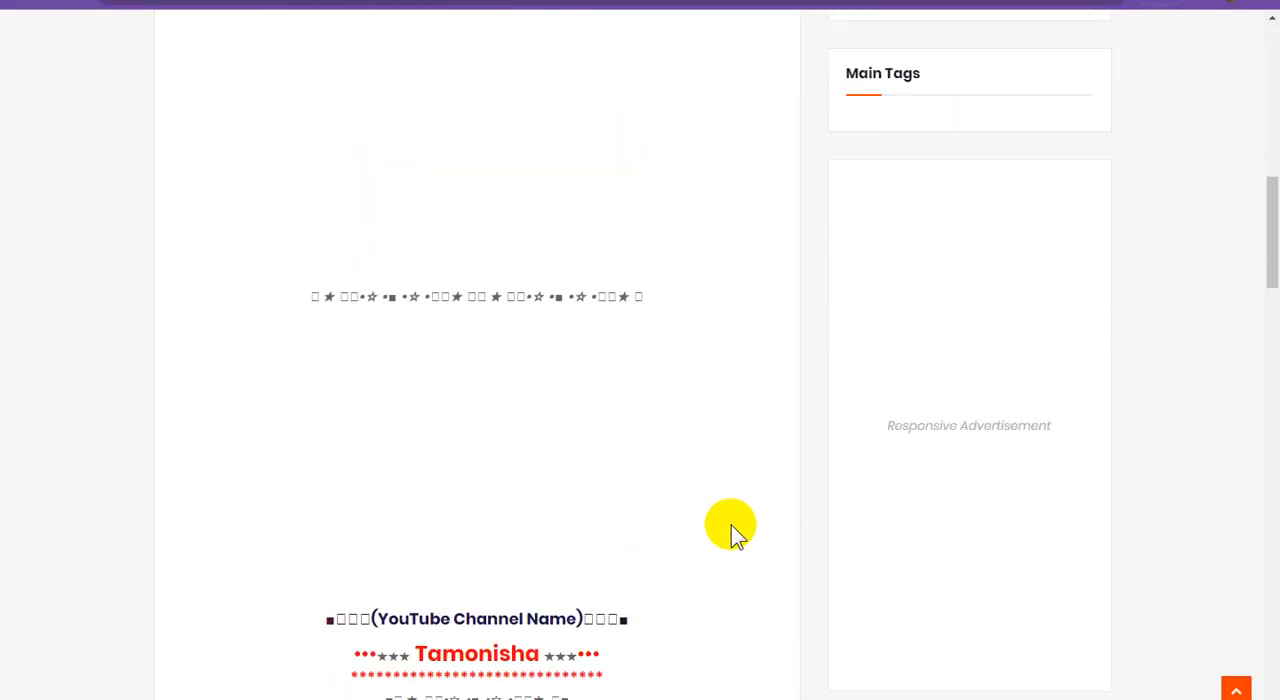
Examine the post about showing the Developer tab in MS Excel, from its embedded video and description to its tags and back to its title.
{"action": "scroll", "coordinate": [731, 527], "scroll_direction": "down", "scroll_amount": 7}
{"action": "scroll", "coordinate": [731, 530], "scroll_direction": "down", "scroll_amount": 18}
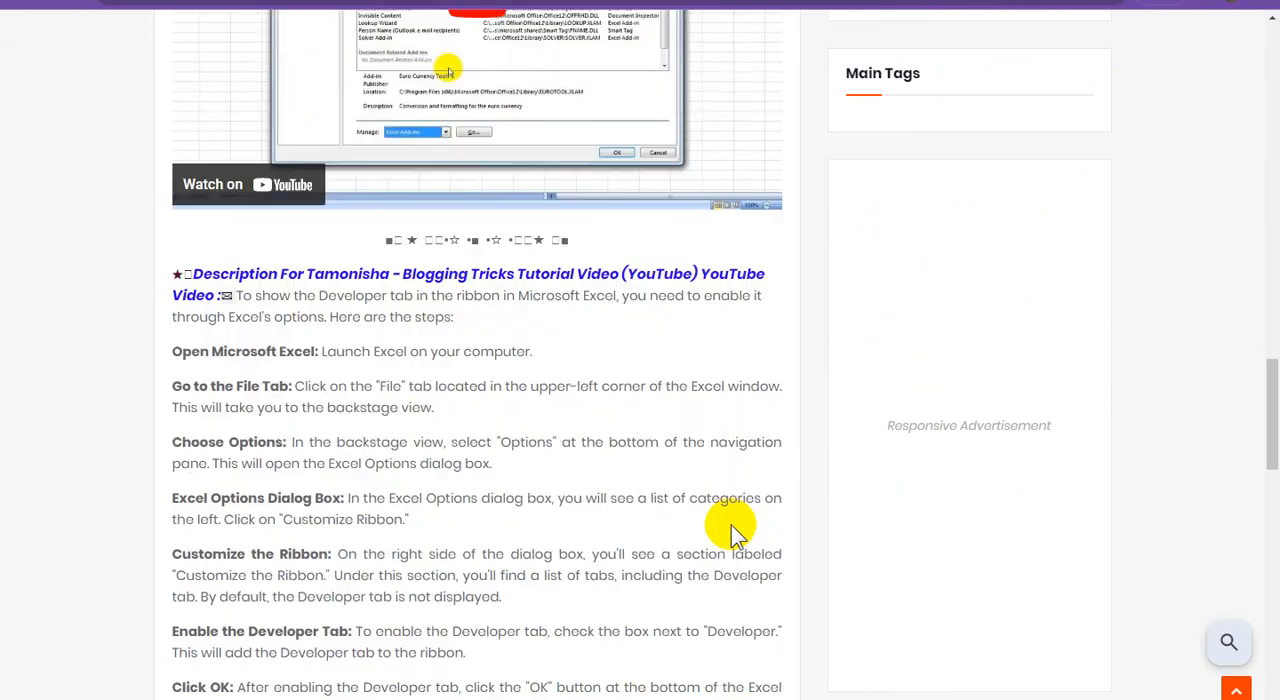
{"action": "scroll", "coordinate": [731, 527], "scroll_direction": "down", "scroll_amount": 3}
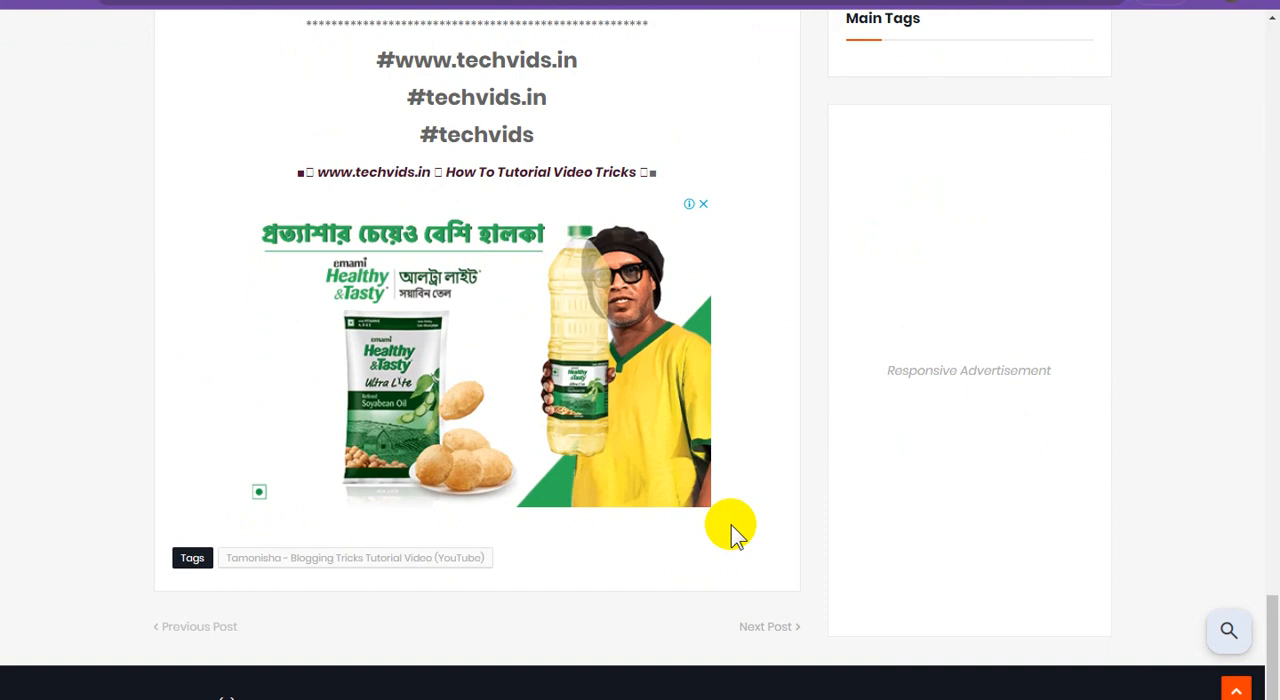
{"action": "scroll", "coordinate": [731, 527], "scroll_direction": "up", "scroll_amount": 2}
{"action": "scroll", "coordinate": [731, 528], "scroll_direction": "down", "scroll_amount": 2}
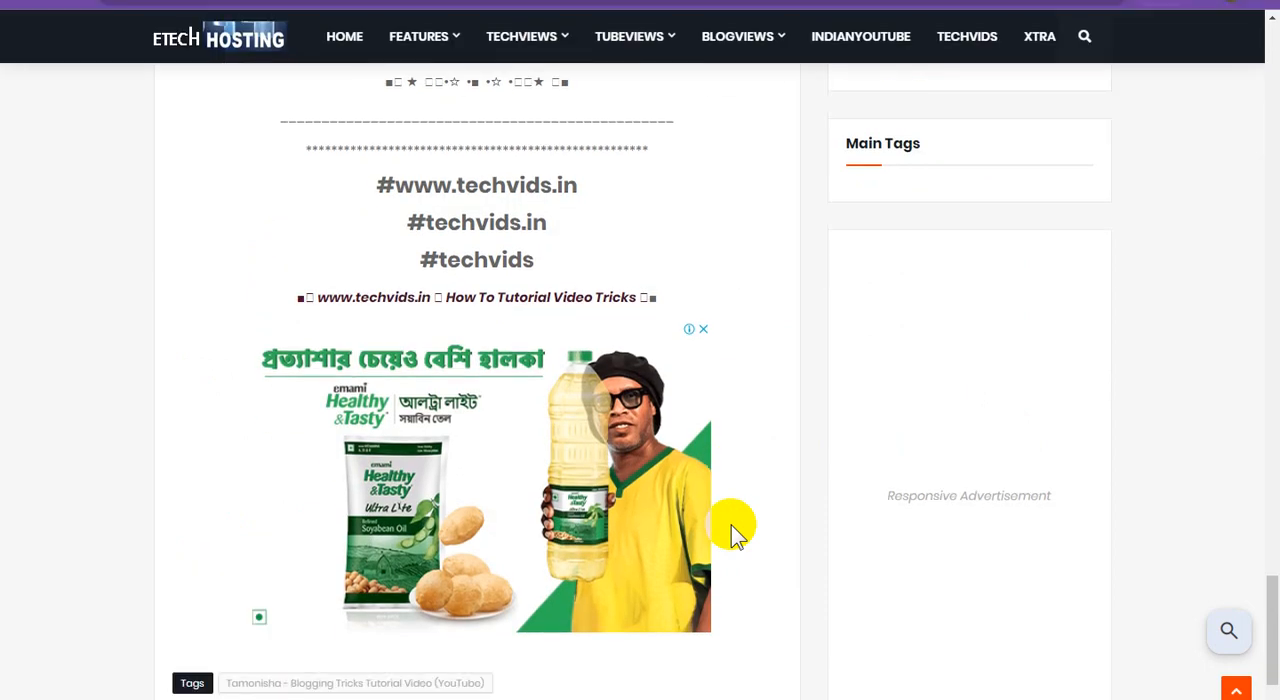
{"action": "scroll", "coordinate": [731, 515], "scroll_direction": "up", "scroll_amount": 3}
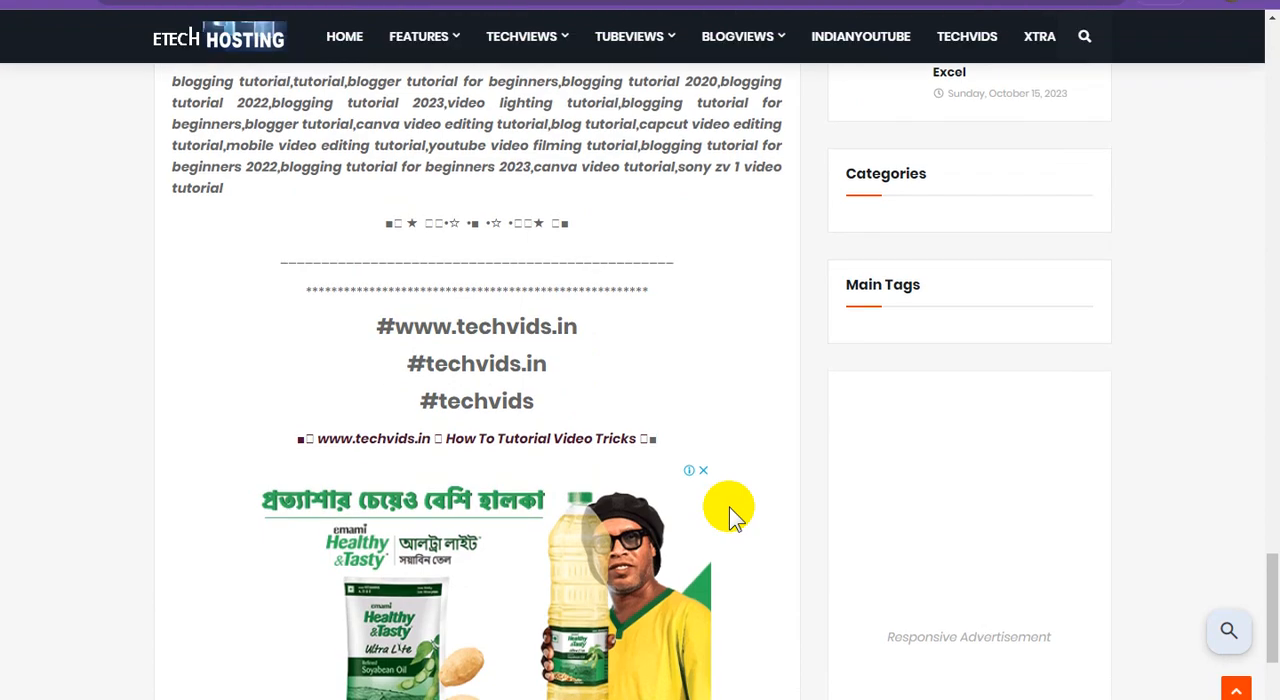
{"action": "scroll", "coordinate": [731, 516], "scroll_direction": "up", "scroll_amount": 8}
{"action": "scroll", "coordinate": [729, 515], "scroll_direction": "up", "scroll_amount": 5}
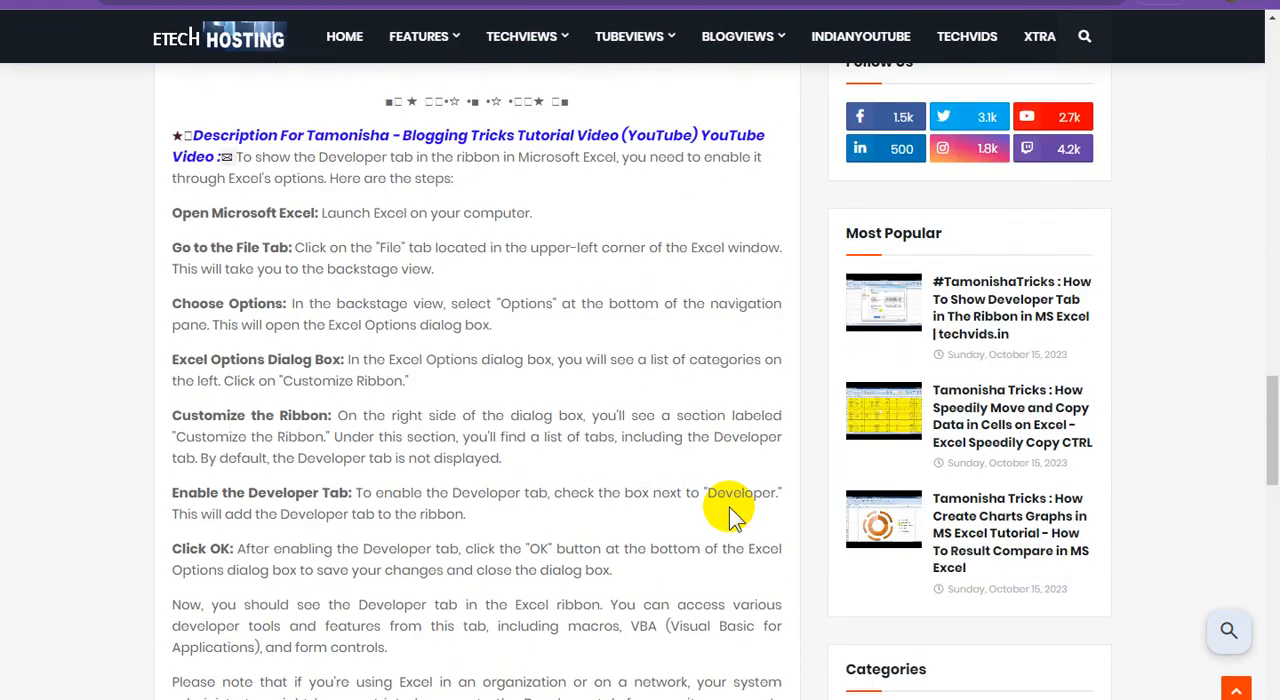
{"action": "scroll", "coordinate": [730, 515], "scroll_direction": "up", "scroll_amount": 7}
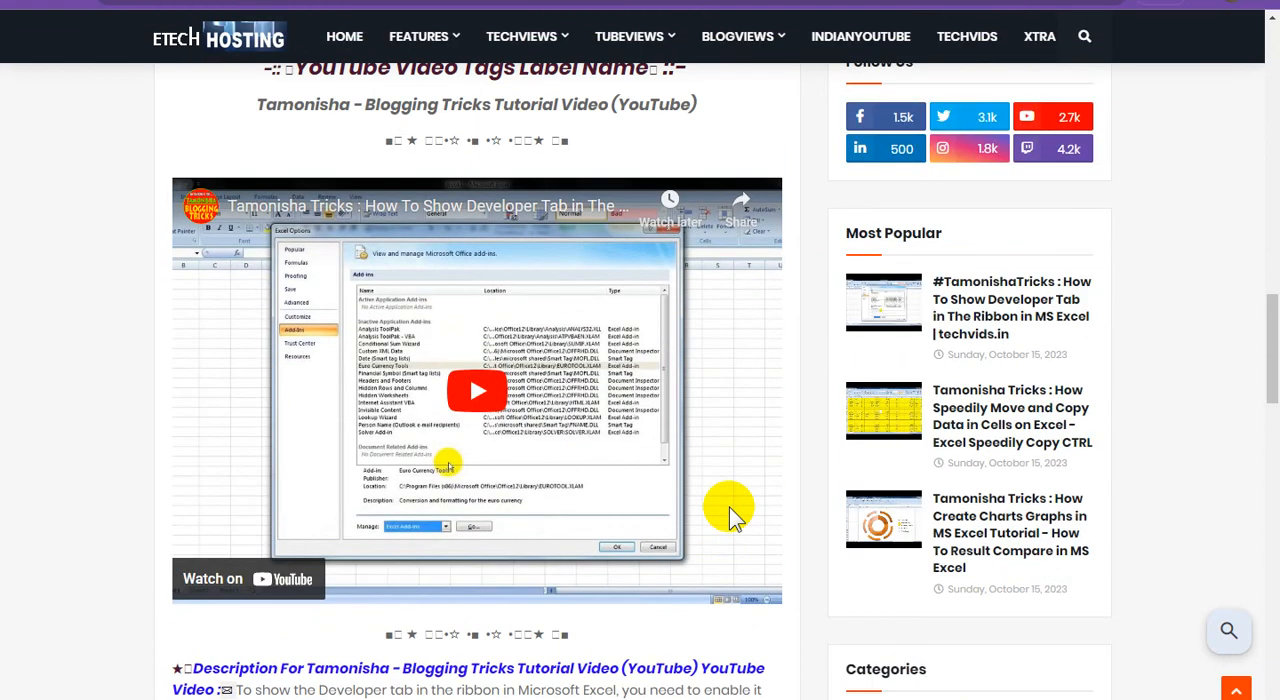
{"action": "scroll", "coordinate": [729, 510], "scroll_direction": "up", "scroll_amount": 7}
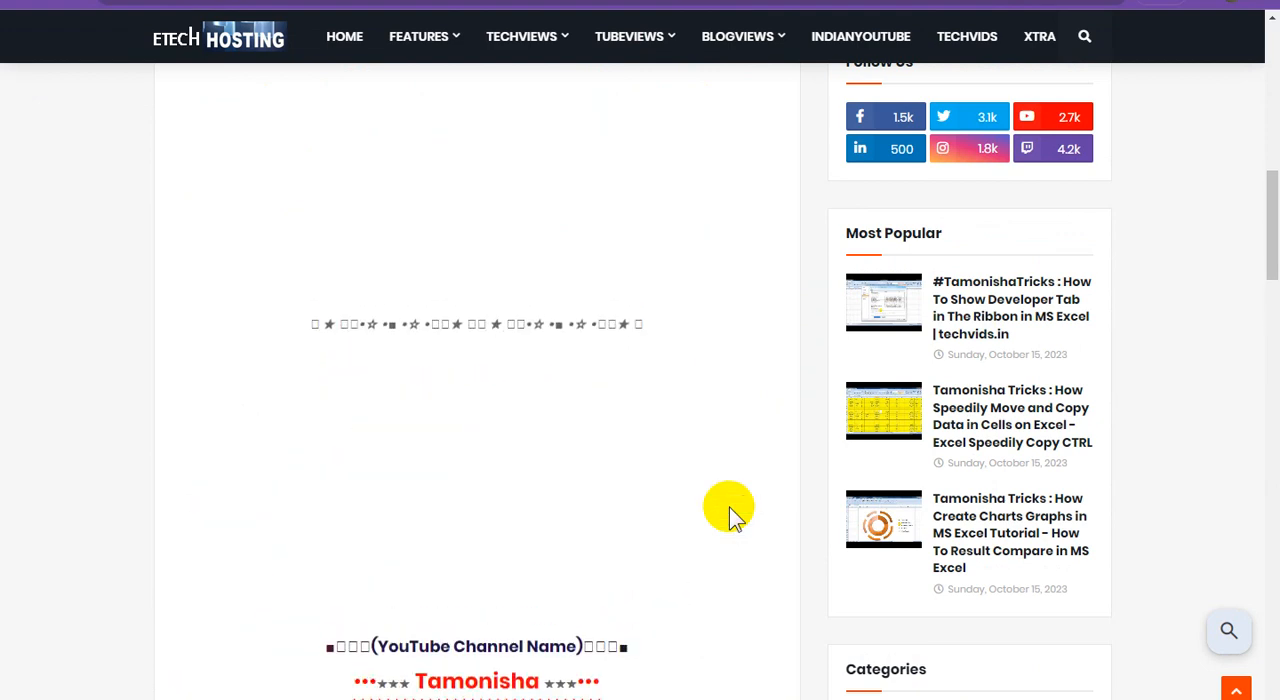
{"action": "scroll", "coordinate": [729, 507], "scroll_direction": "up", "scroll_amount": 3}
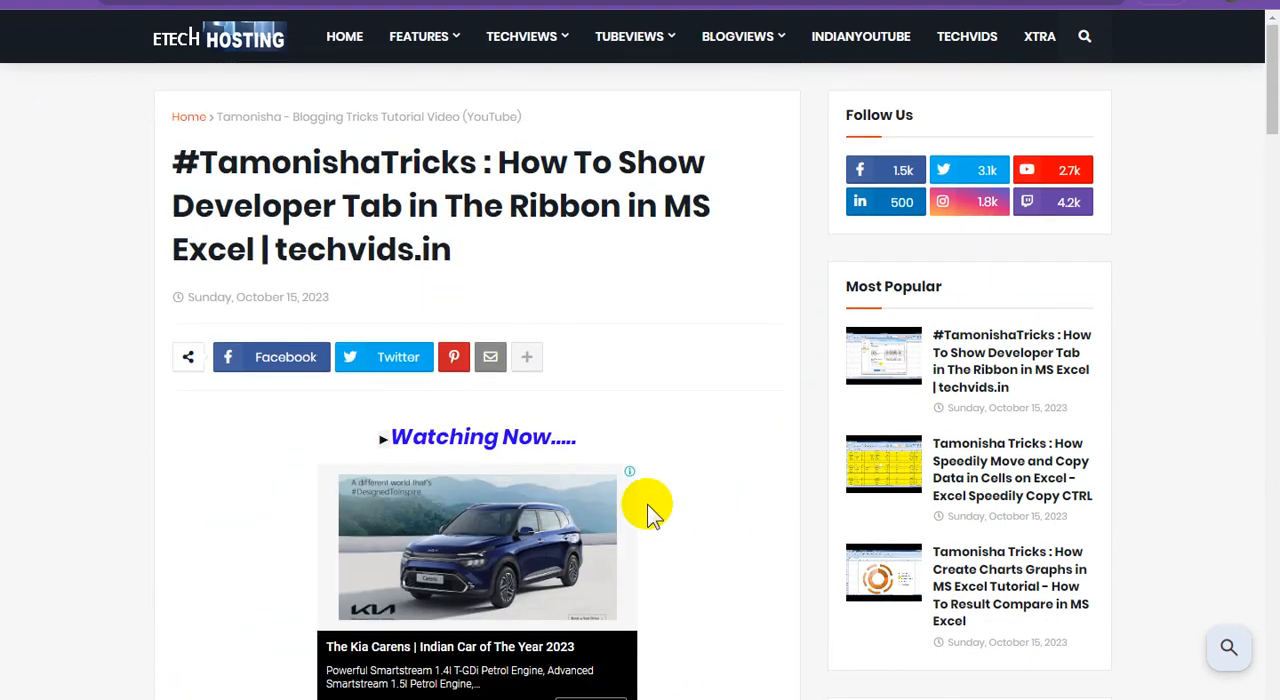
Return to the Blogger layout, hide the Facebook SDK gadget under Theme Options and save the gadget.
{"action": "left_click", "coordinate": [448, 4]}
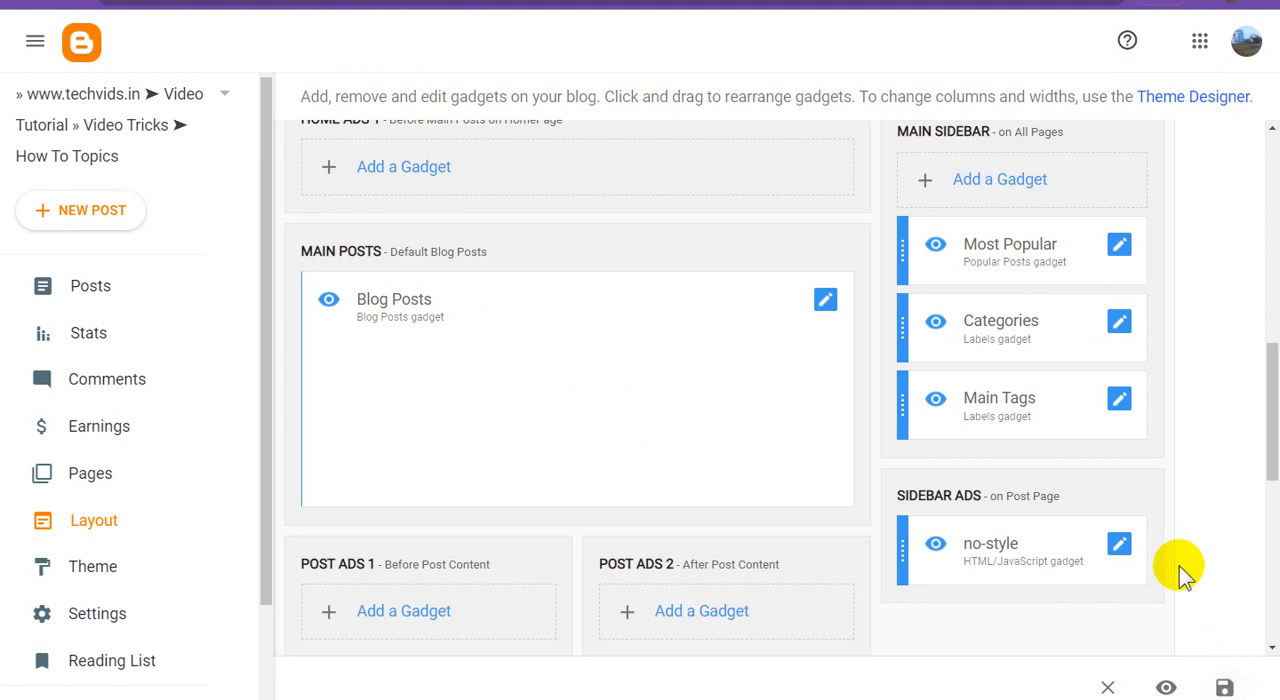
{"action": "scroll", "coordinate": [1180, 571], "scroll_direction": "up", "scroll_amount": 8}
{"action": "scroll", "coordinate": [1180, 571], "scroll_direction": "up", "scroll_amount": 1}
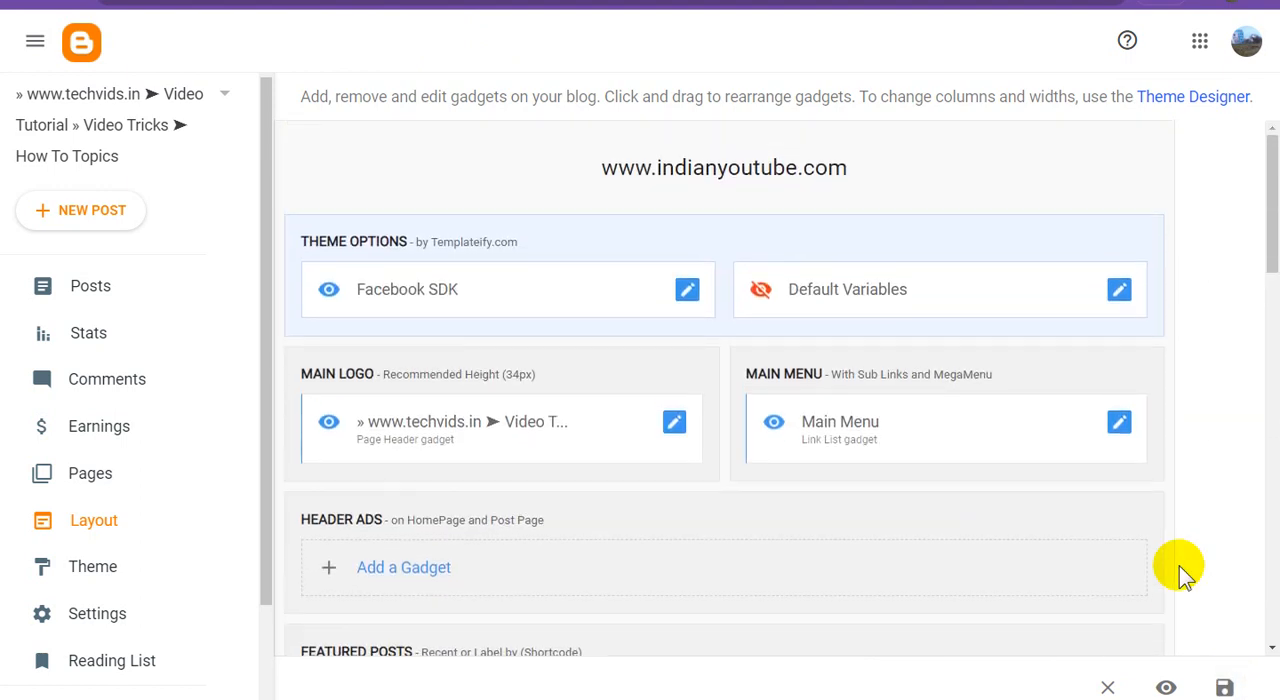
{"action": "left_click", "coordinate": [688, 293]}
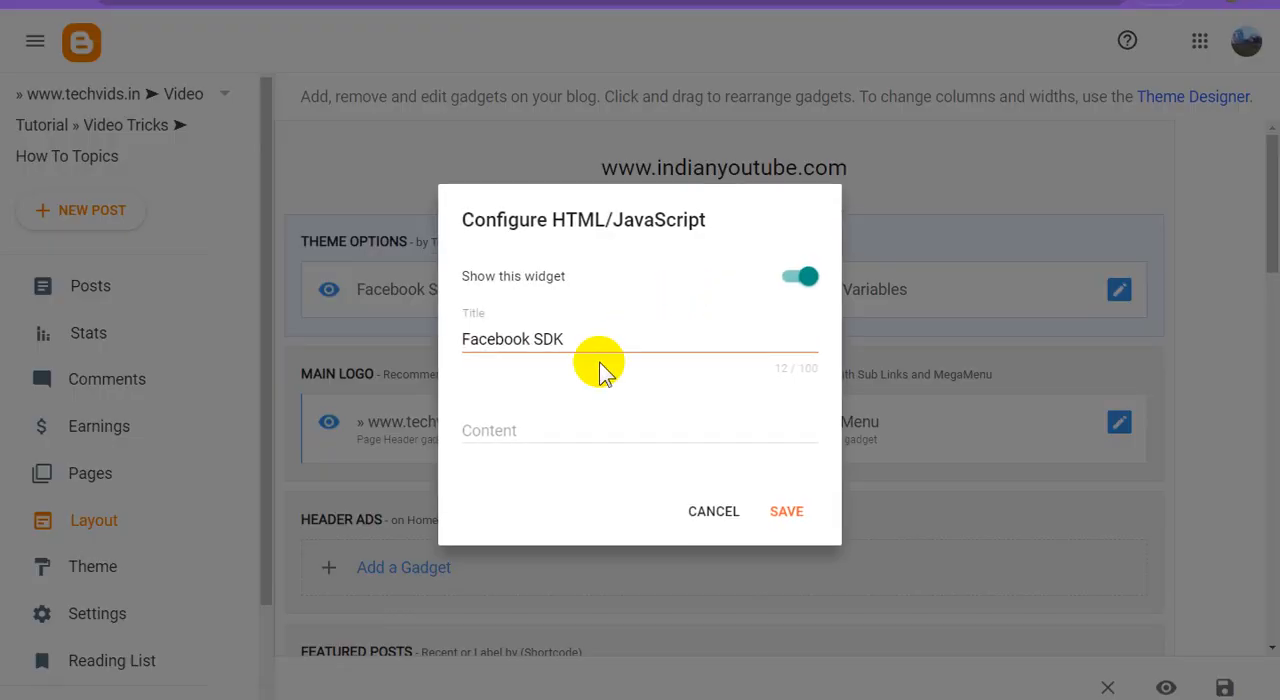
{"action": "left_click", "coordinate": [812, 285]}
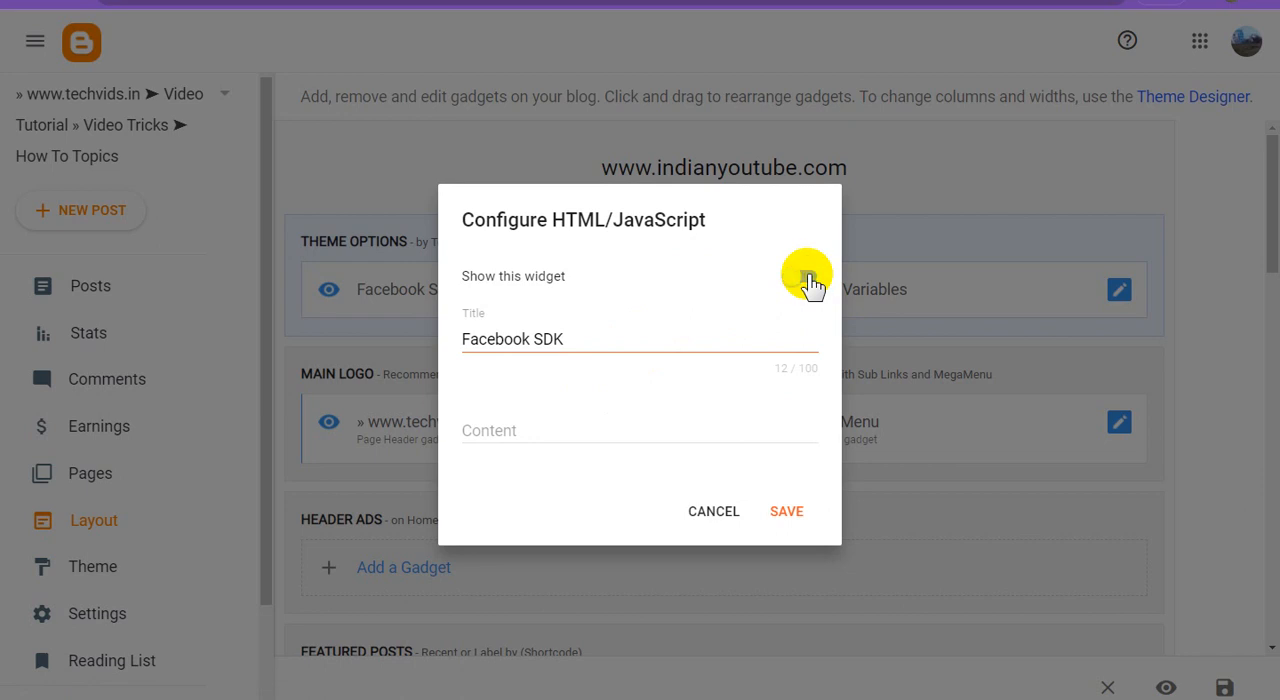
{"action": "left_click", "coordinate": [788, 512]}
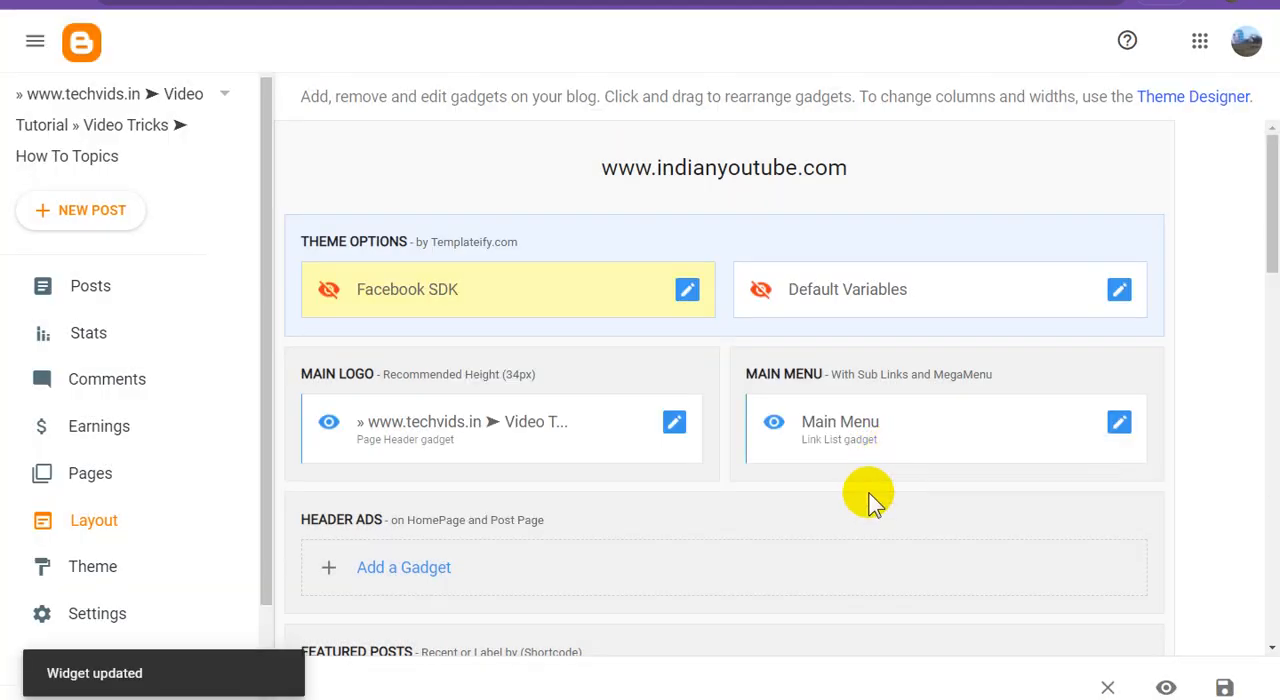
Review the Main Logo header gadget's title, description, image and placement settings, and close it without saving.
{"action": "left_click", "coordinate": [676, 425]}
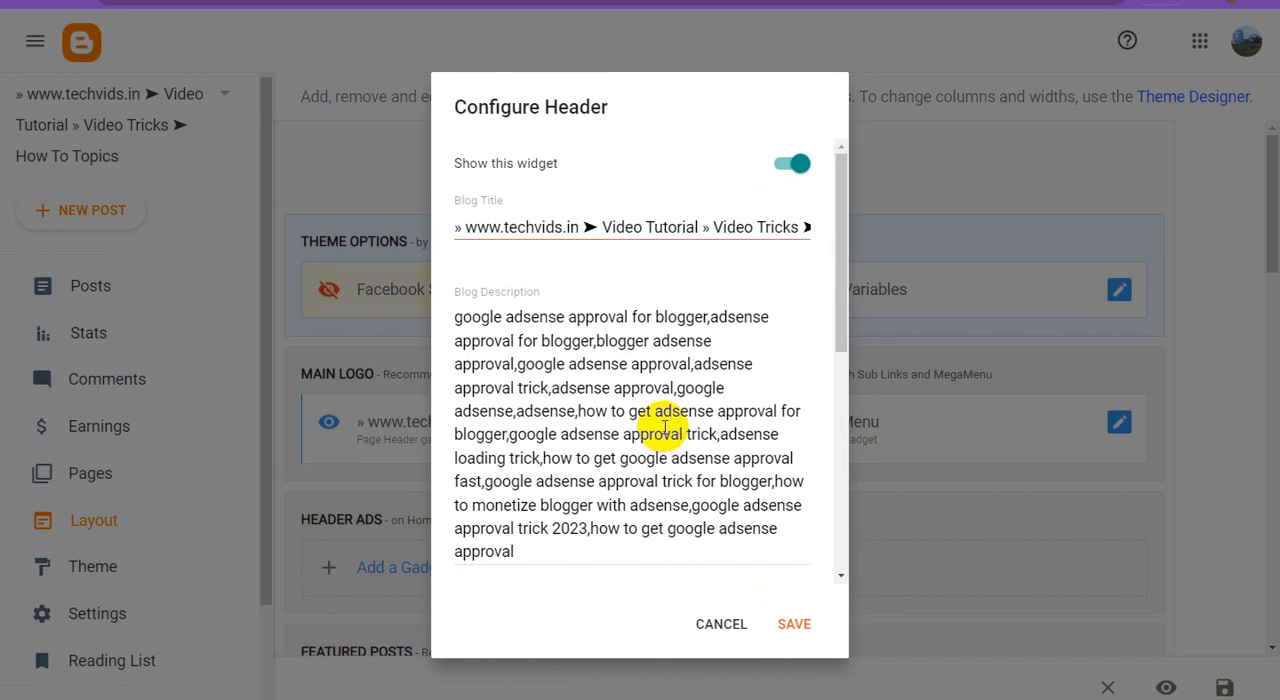
{"action": "scroll", "coordinate": [665, 425], "scroll_direction": "down", "scroll_amount": 5}
{"action": "scroll", "coordinate": [665, 432], "scroll_direction": "up", "scroll_amount": 3}
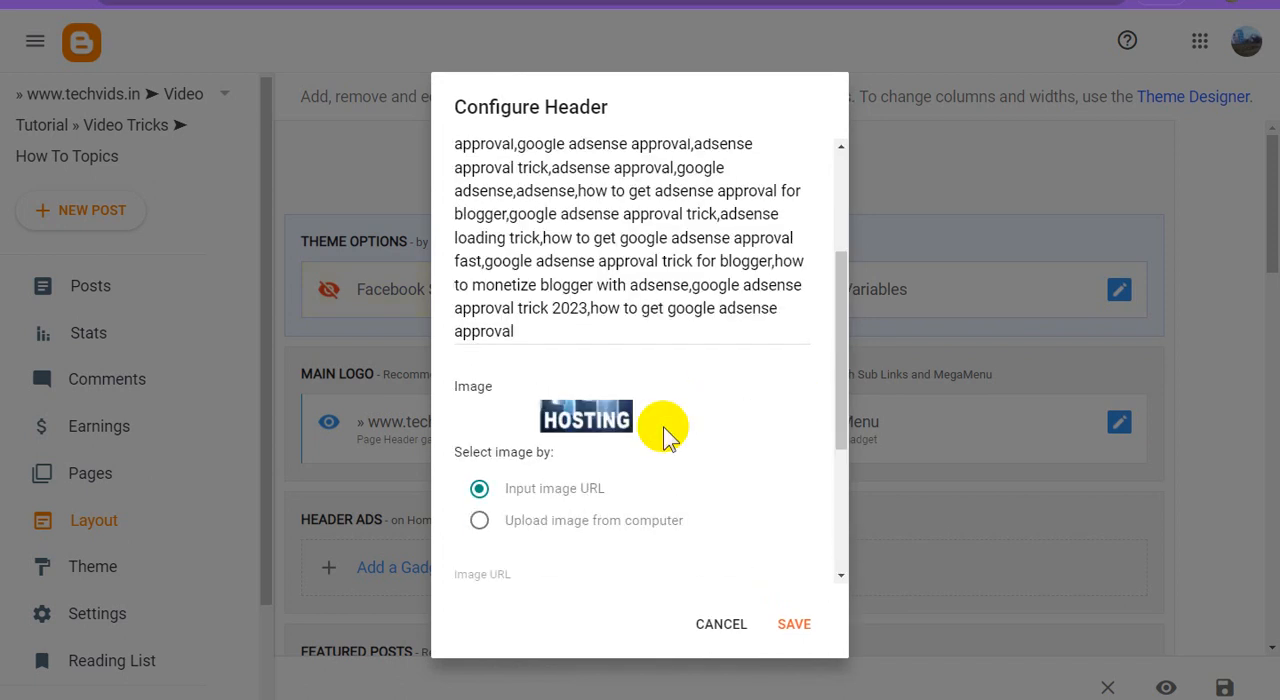
{"action": "scroll", "coordinate": [665, 432], "scroll_direction": "down", "scroll_amount": 3}
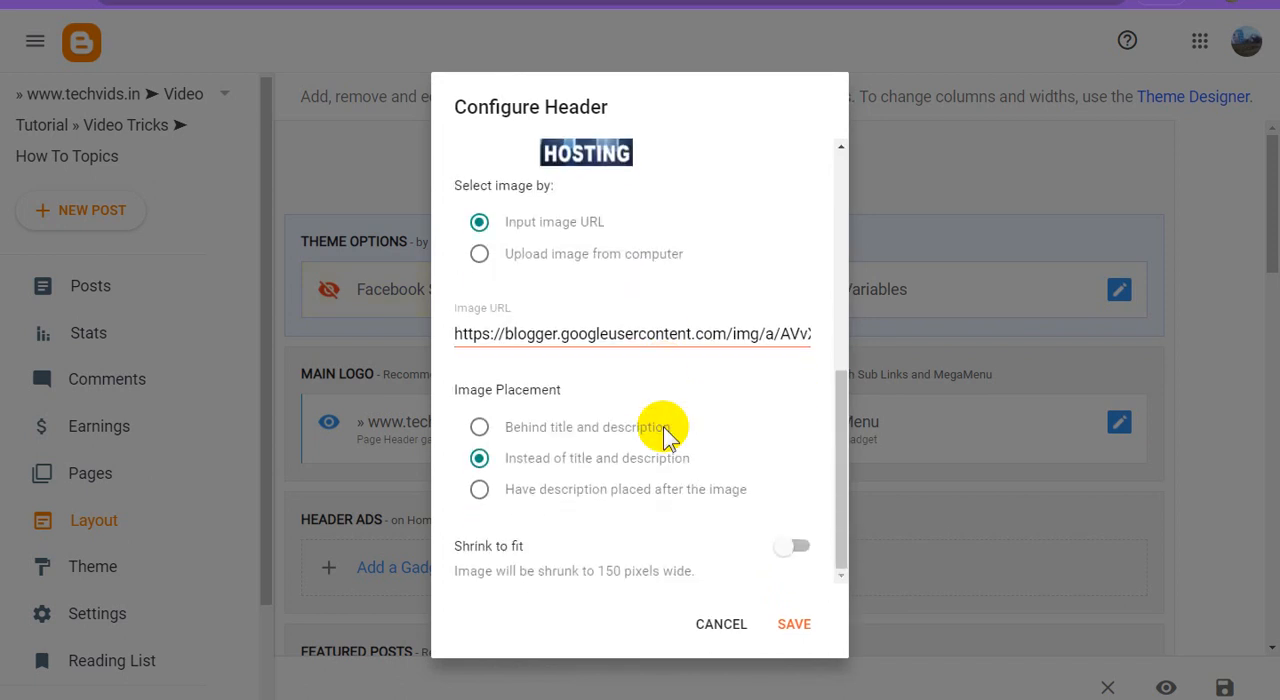
{"action": "left_click", "coordinate": [707, 625]}
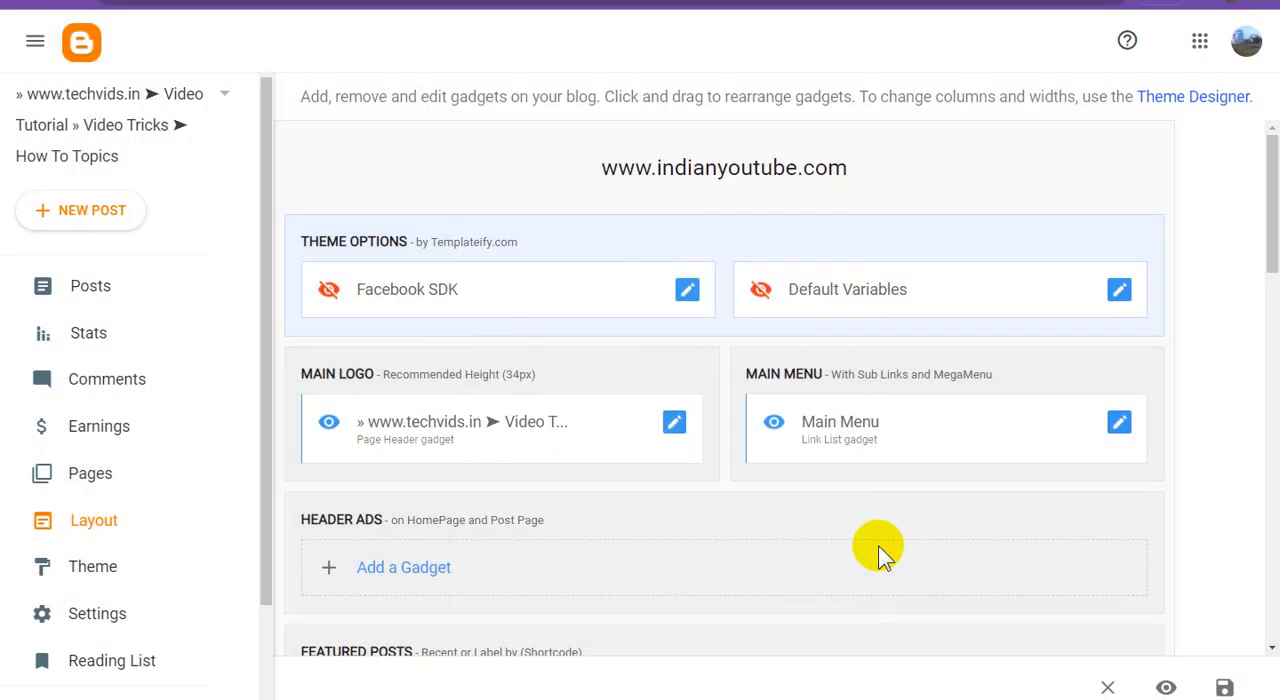
{"action": "left_click", "coordinate": [1122, 423]}
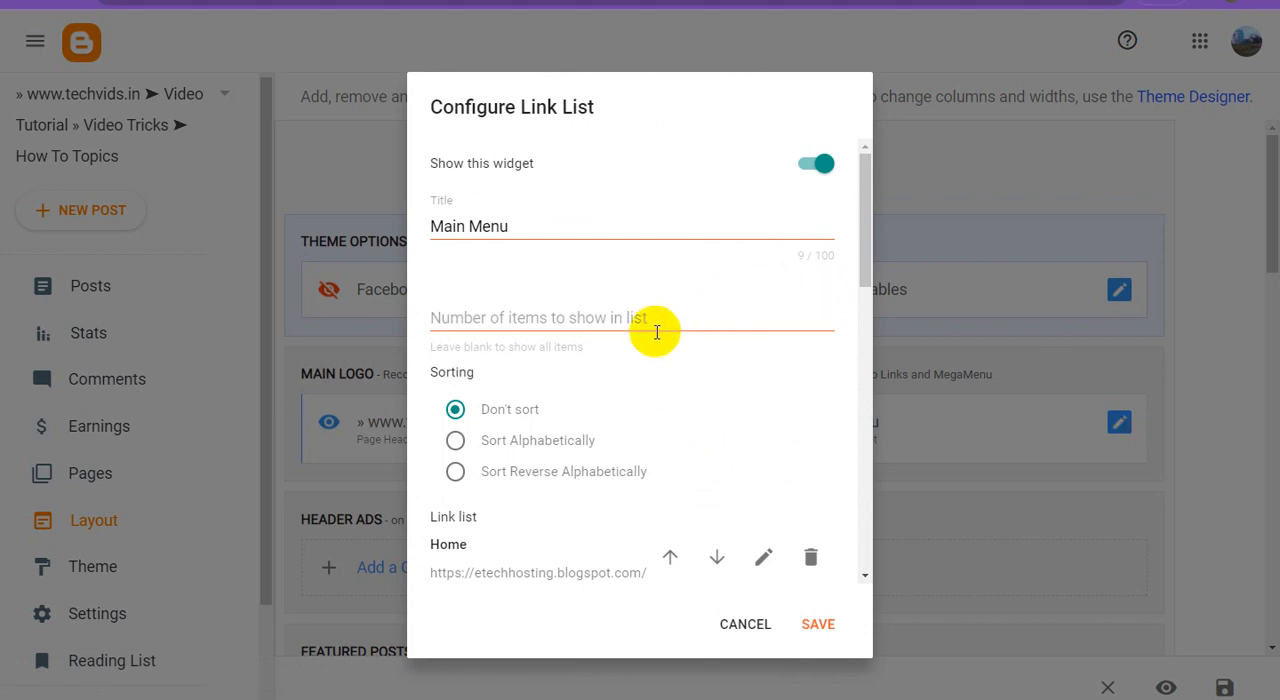
{"action": "scroll", "coordinate": [738, 444], "scroll_direction": "down", "scroll_amount": 3}
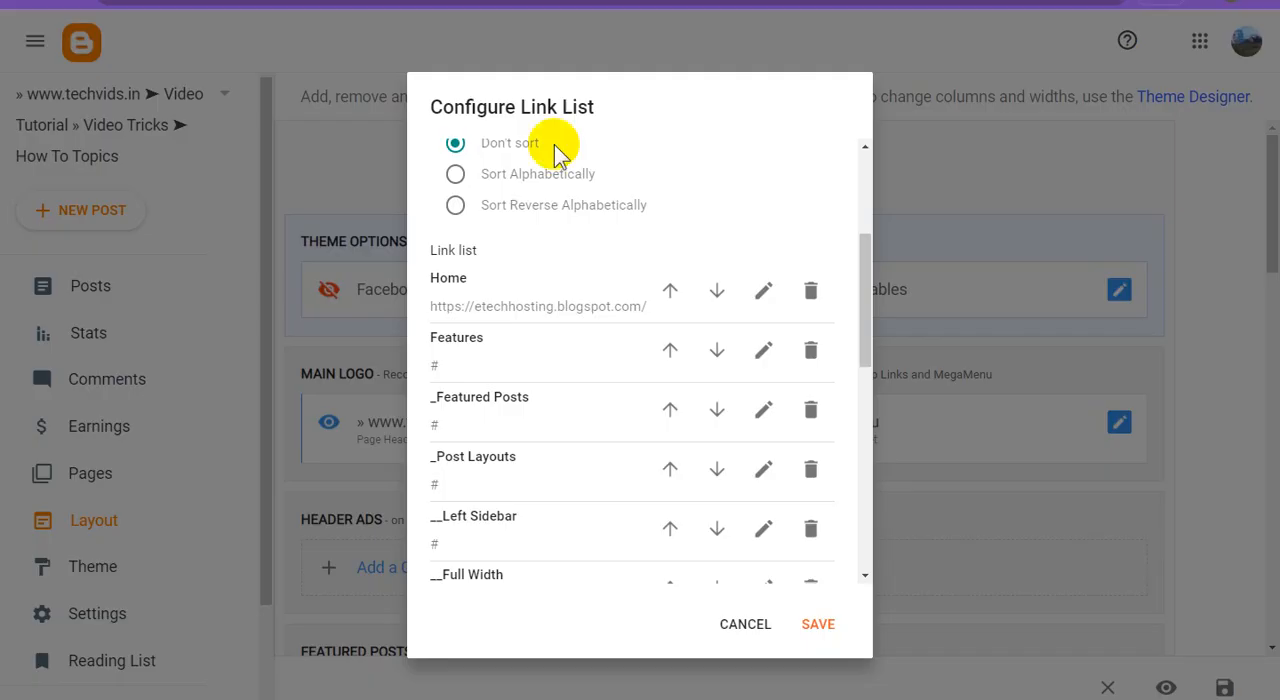
{"action": "left_click", "coordinate": [765, 296]}
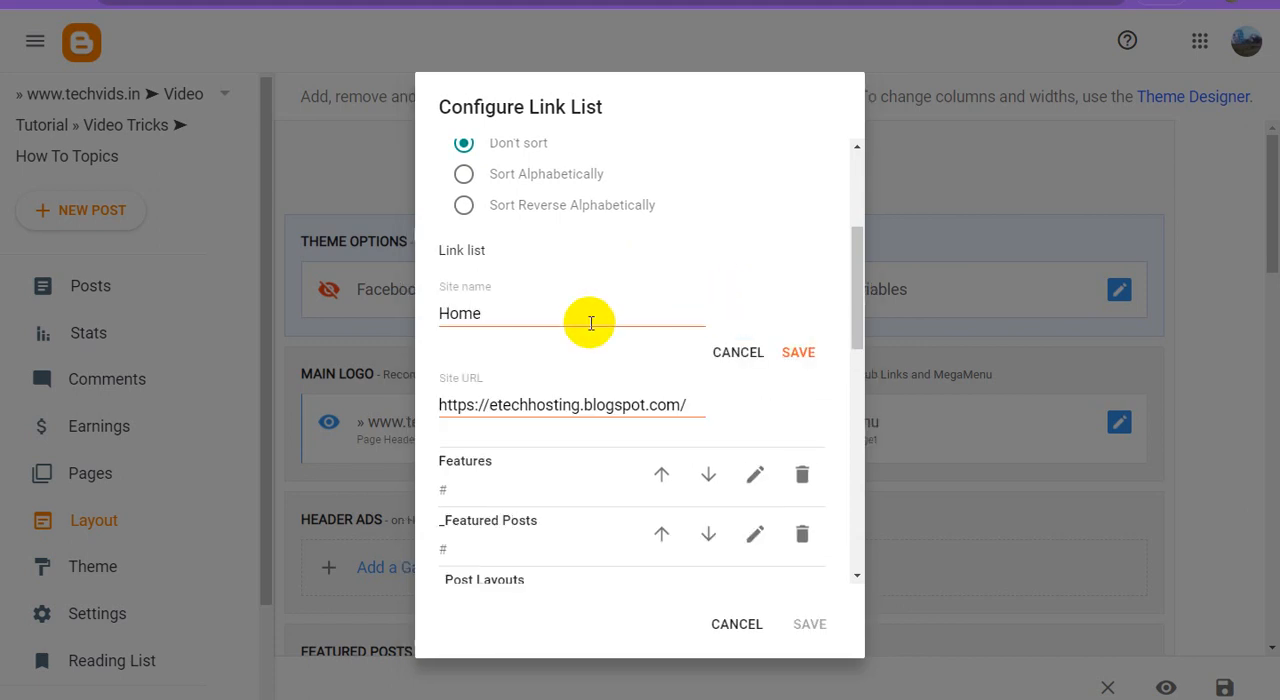
{"action": "left_click", "coordinate": [533, 401]}
{"action": "key", "text": "ctrl+a"}
{"action": "type", "text": "https://www.techvids.in/"}
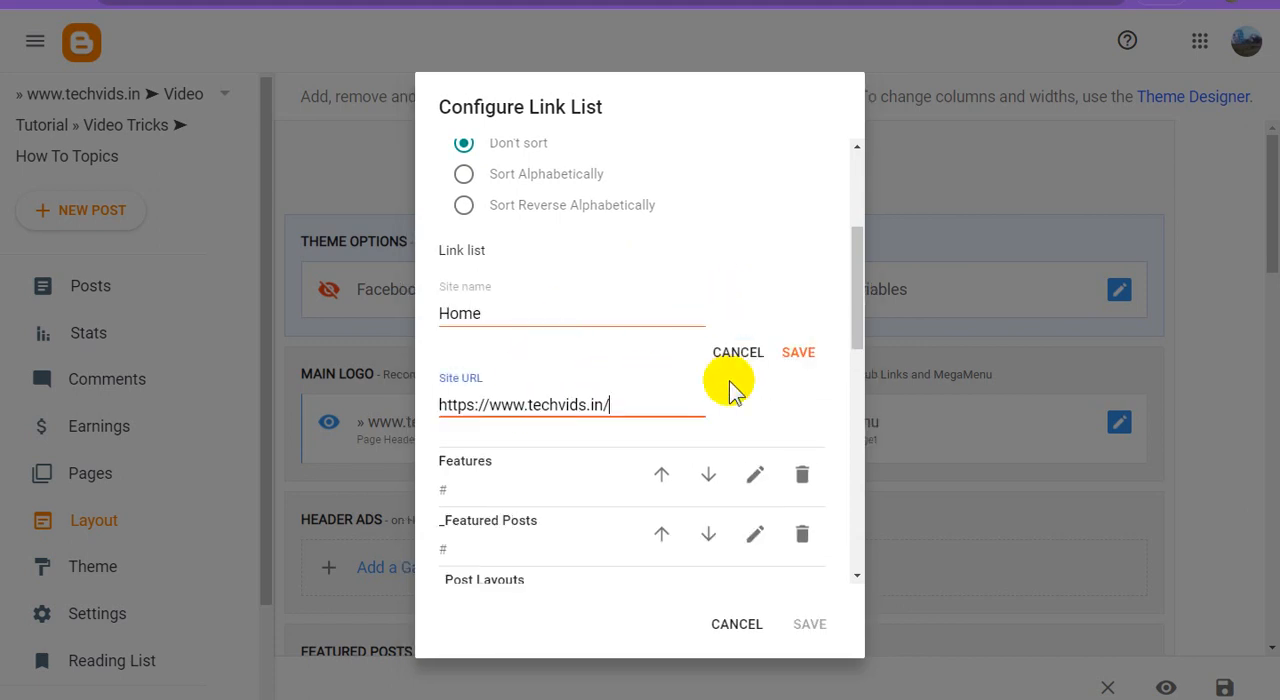
{"action": "left_click", "coordinate": [799, 356]}
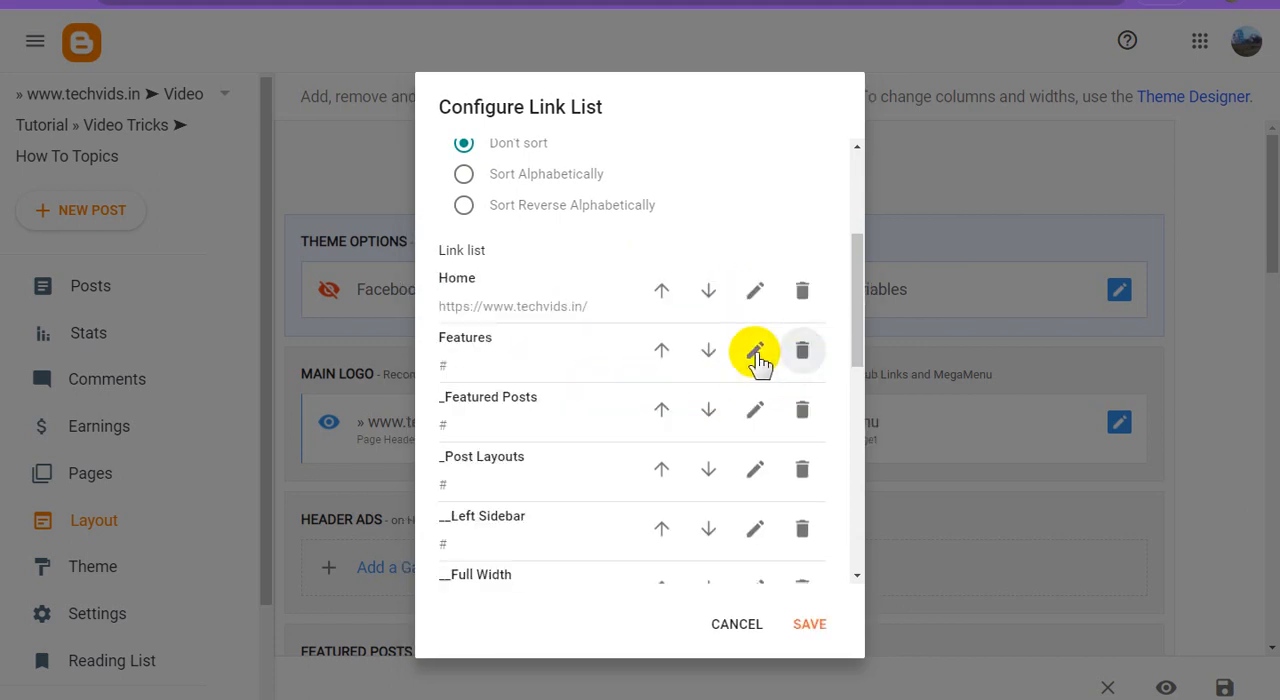
Rename the Techvids menu link as Web, set its URL to # and save the Main Menu gadget.
{"action": "scroll", "coordinate": [578, 428], "scroll_direction": "down", "scroll_amount": 5}
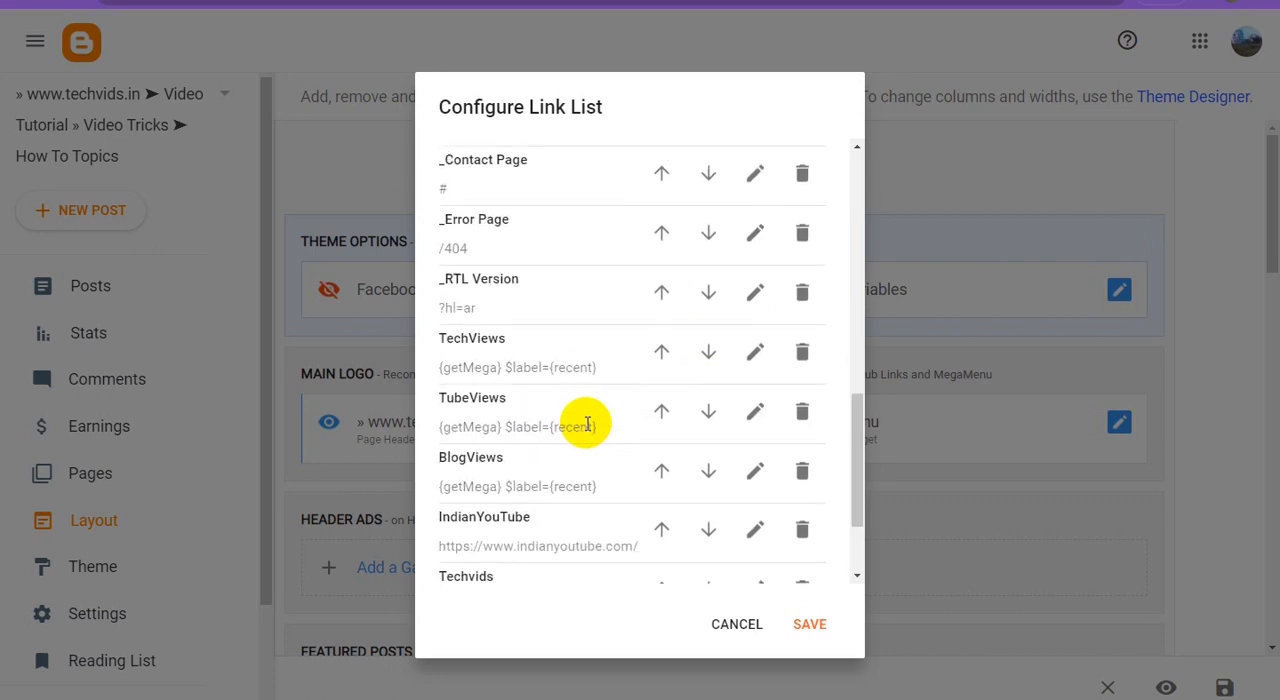
{"action": "scroll", "coordinate": [587, 425], "scroll_direction": "down", "scroll_amount": 3}
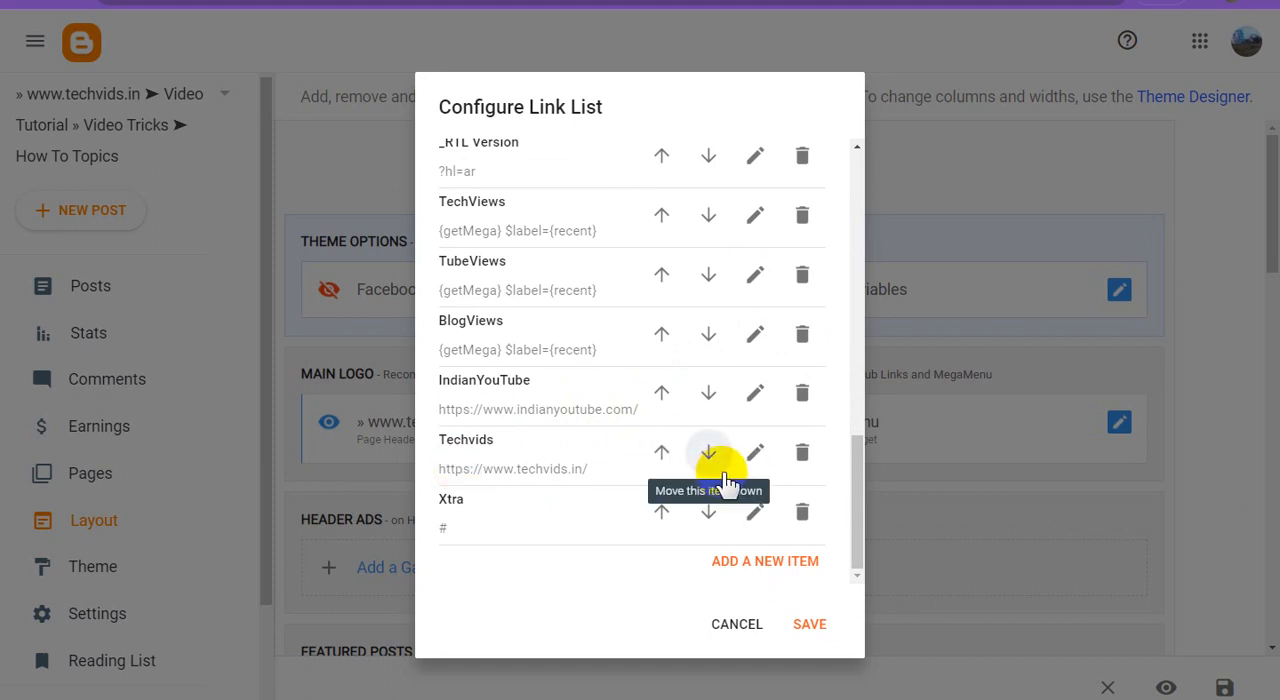
{"action": "left_click", "coordinate": [755, 456]}
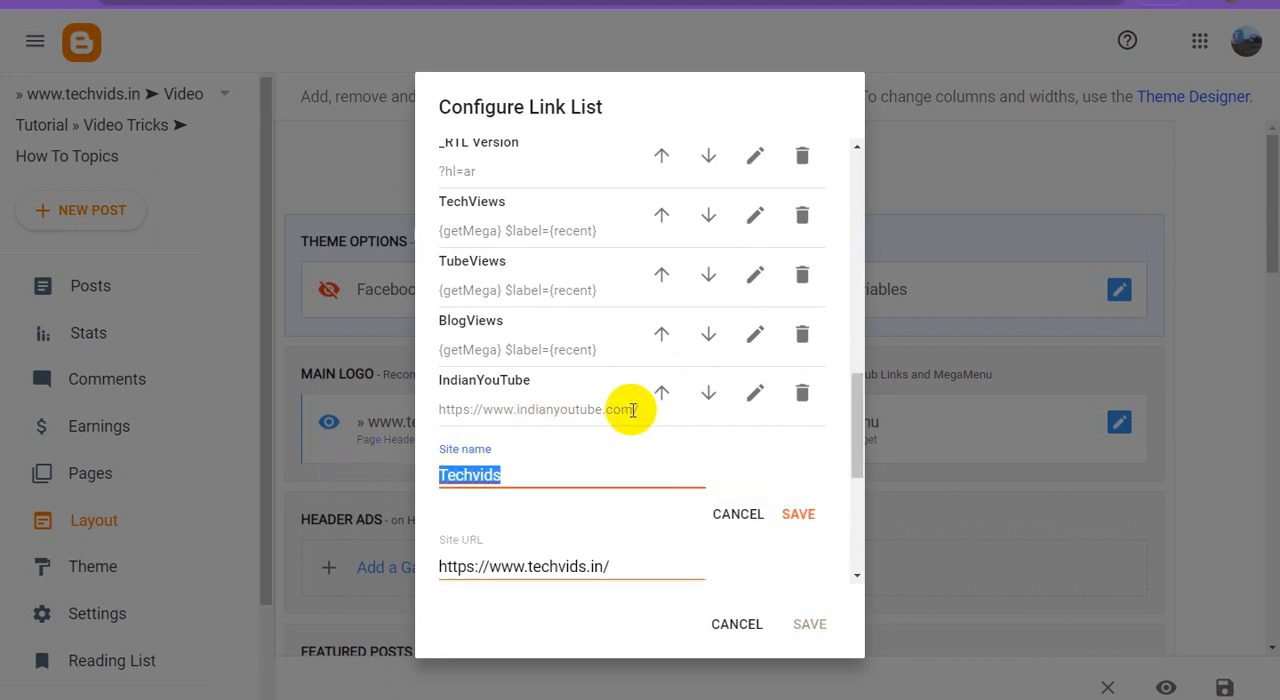
{"action": "type", "text": "Web"}
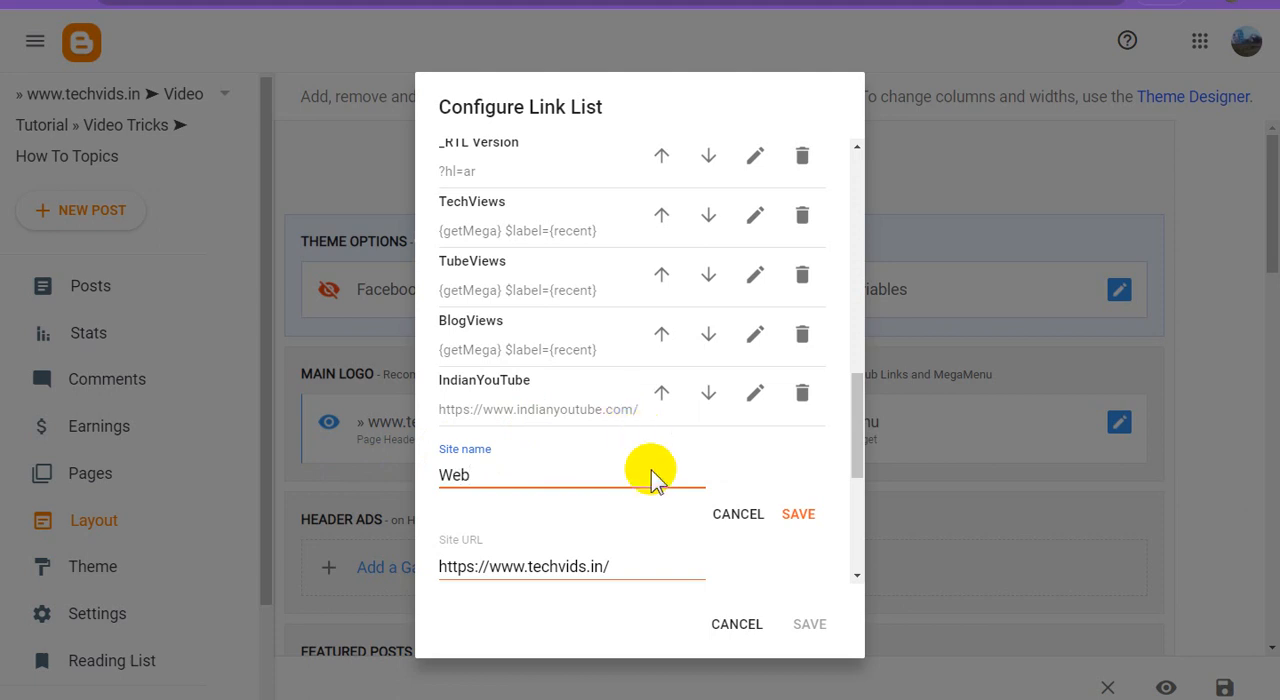
{"action": "left_click", "coordinate": [582, 564]}
{"action": "key", "text": "ctrl+a"}
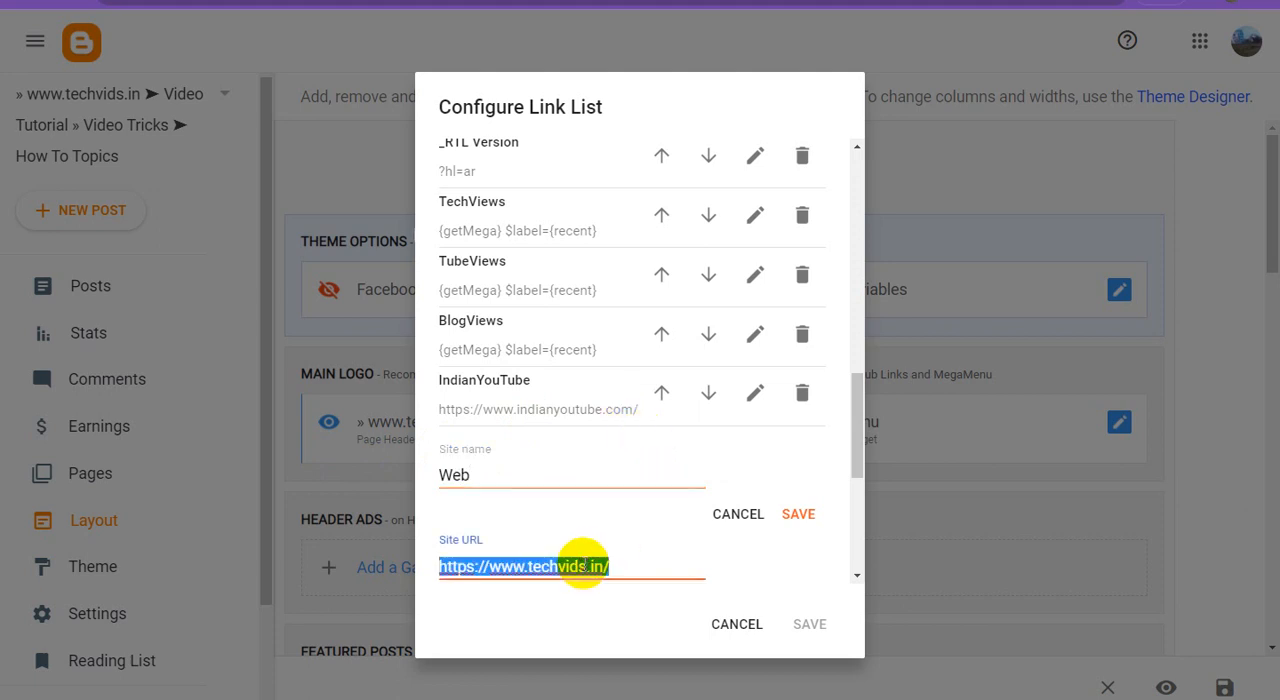
{"action": "type", "text": "#"}
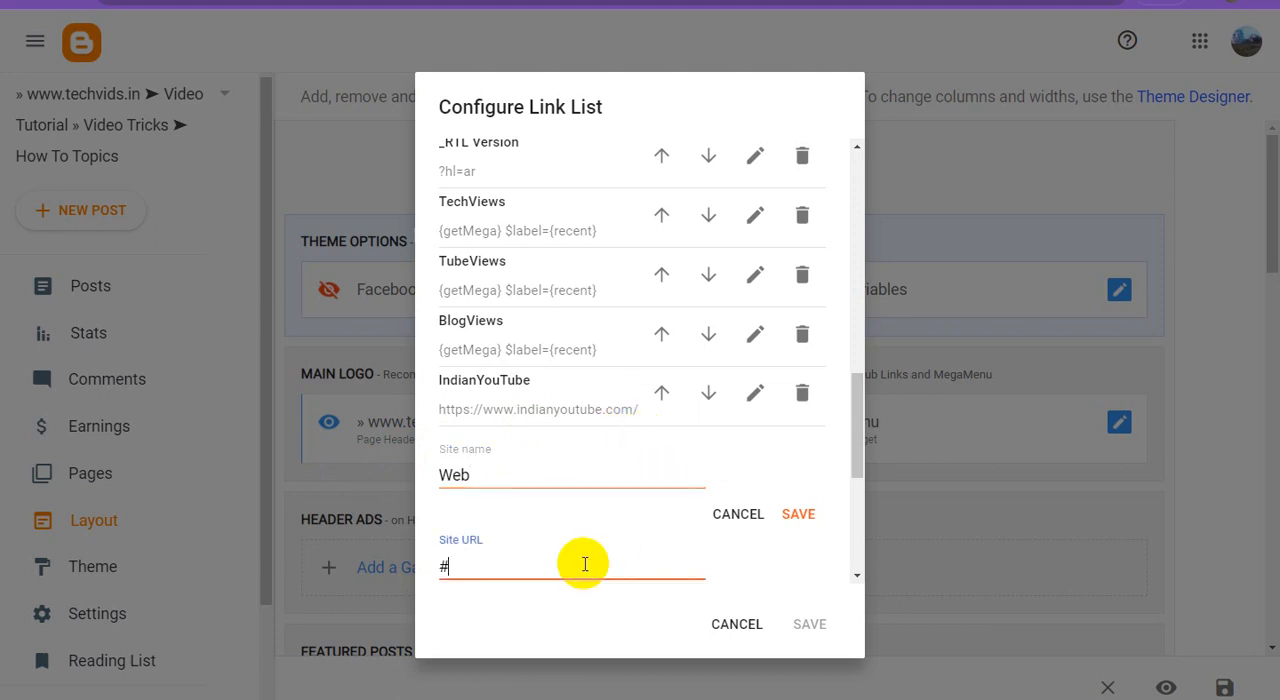
{"action": "left_click", "coordinate": [798, 518]}
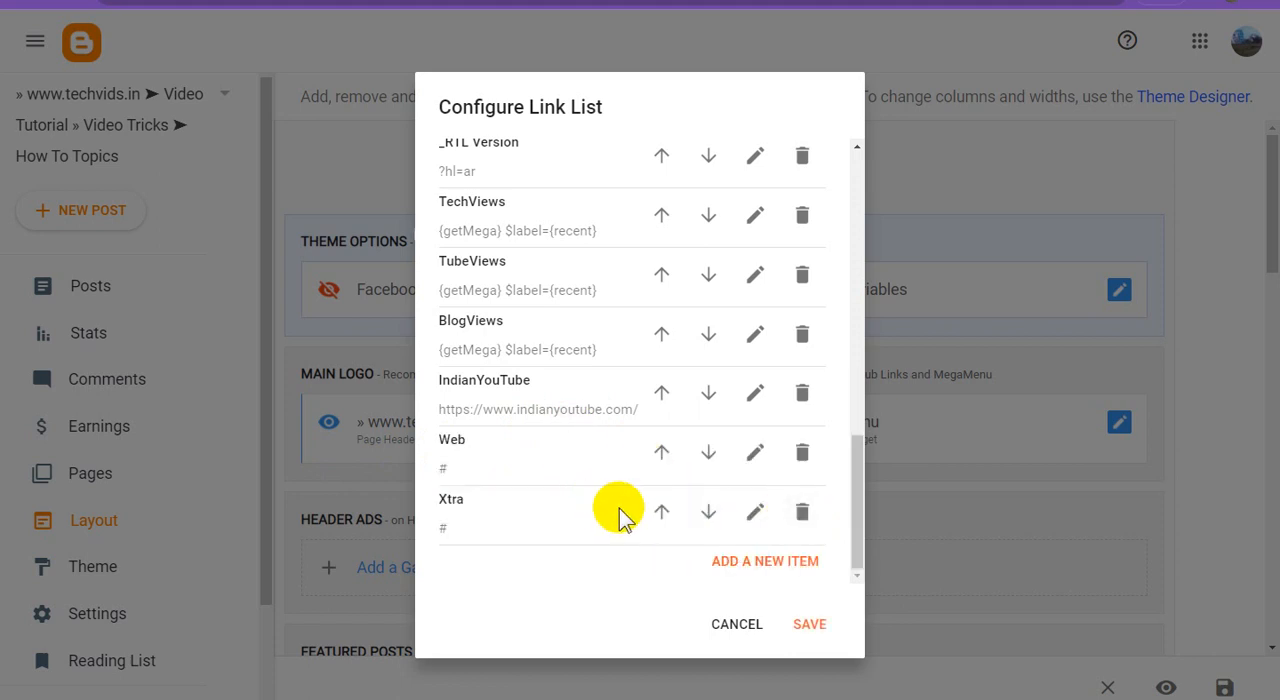
{"action": "left_click", "coordinate": [811, 626]}
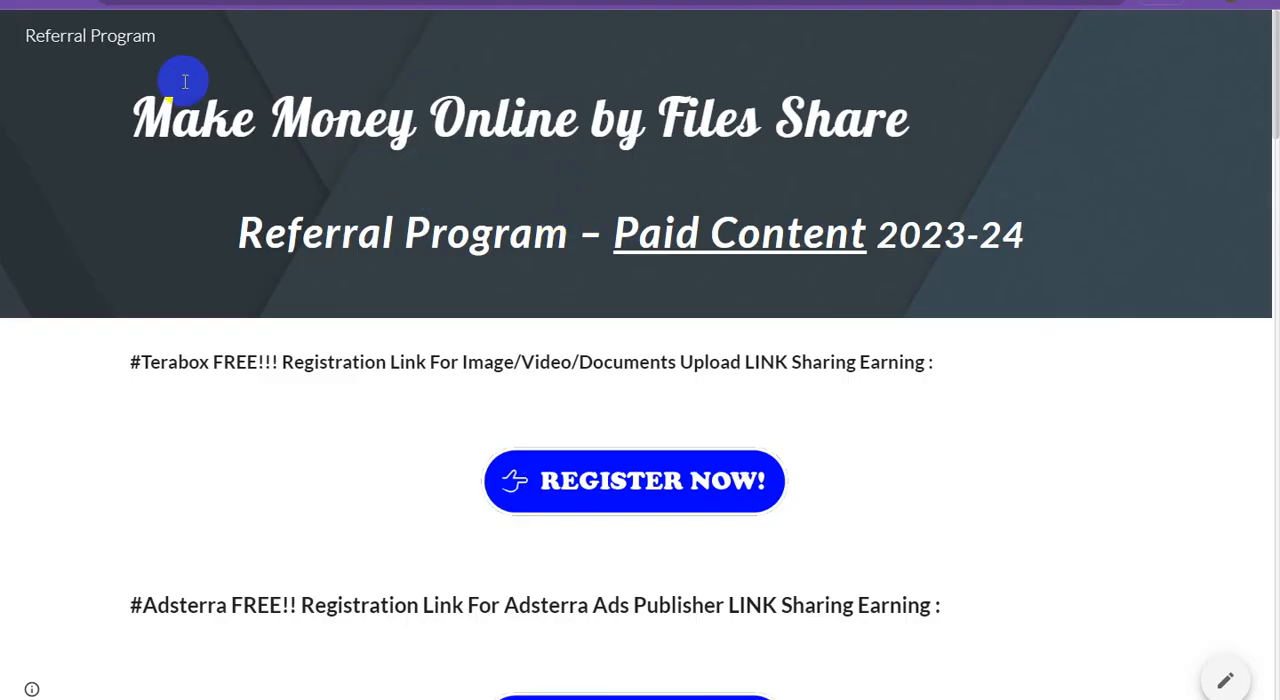
On the referral site's page, copy the site title text "Referral Program".
{"action": "left_click_drag", "start_coordinate": [166, 36], "coordinate": [27, 35]}
{"action": "key", "text": "ctrl+c"}
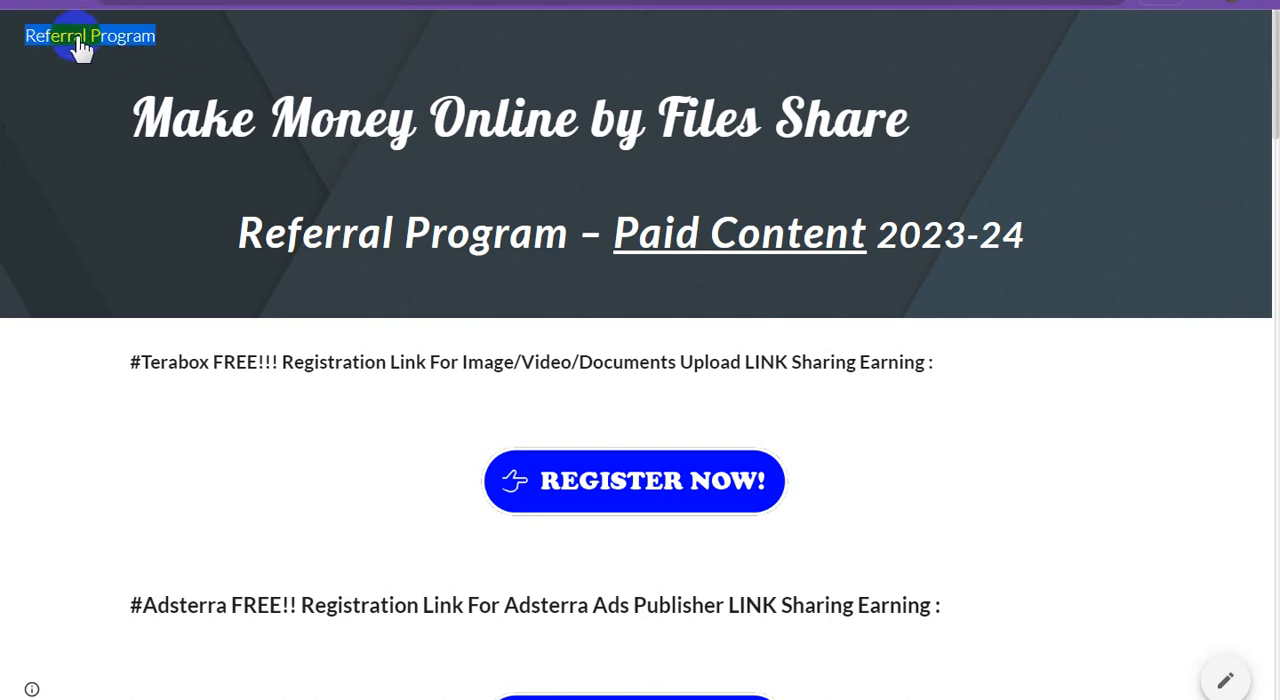
{"action": "right_click", "coordinate": [118, 38]}
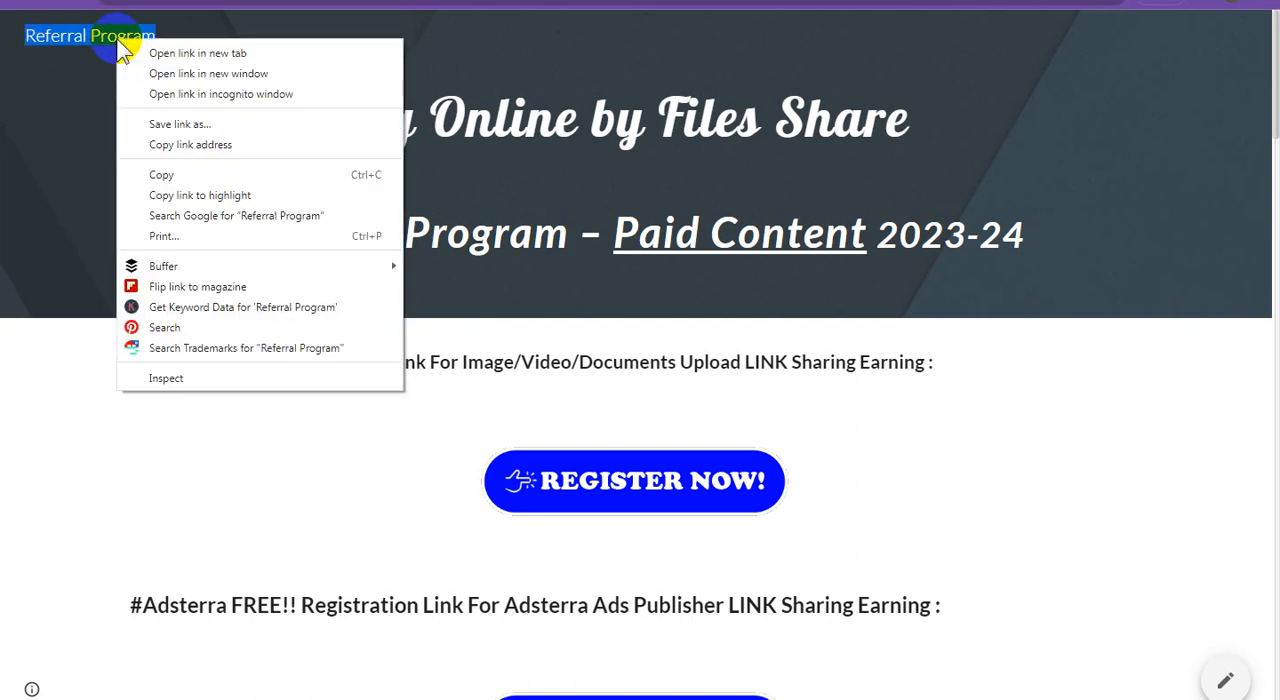
{"action": "left_click", "coordinate": [182, 175]}
In the Main Menu gadget, rename the Web link as Referral Program using the copied site title.
{"action": "left_click", "coordinate": [400, 2]}
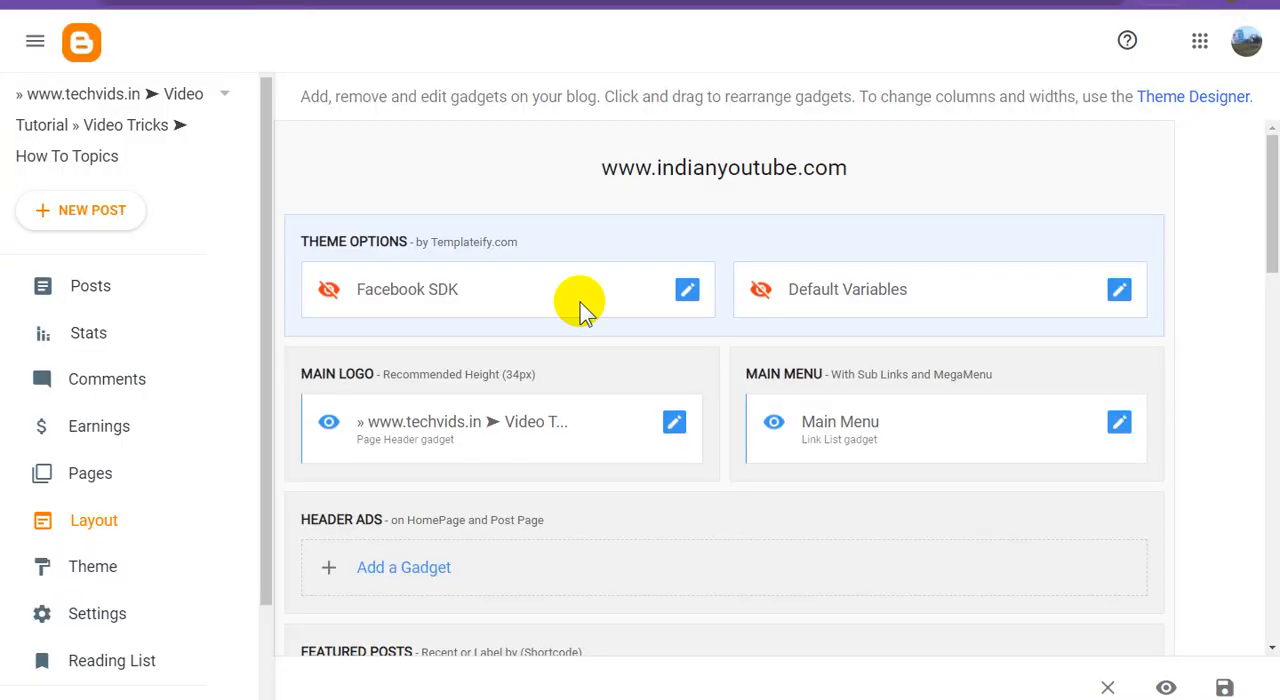
{"action": "left_click", "coordinate": [1119, 424]}
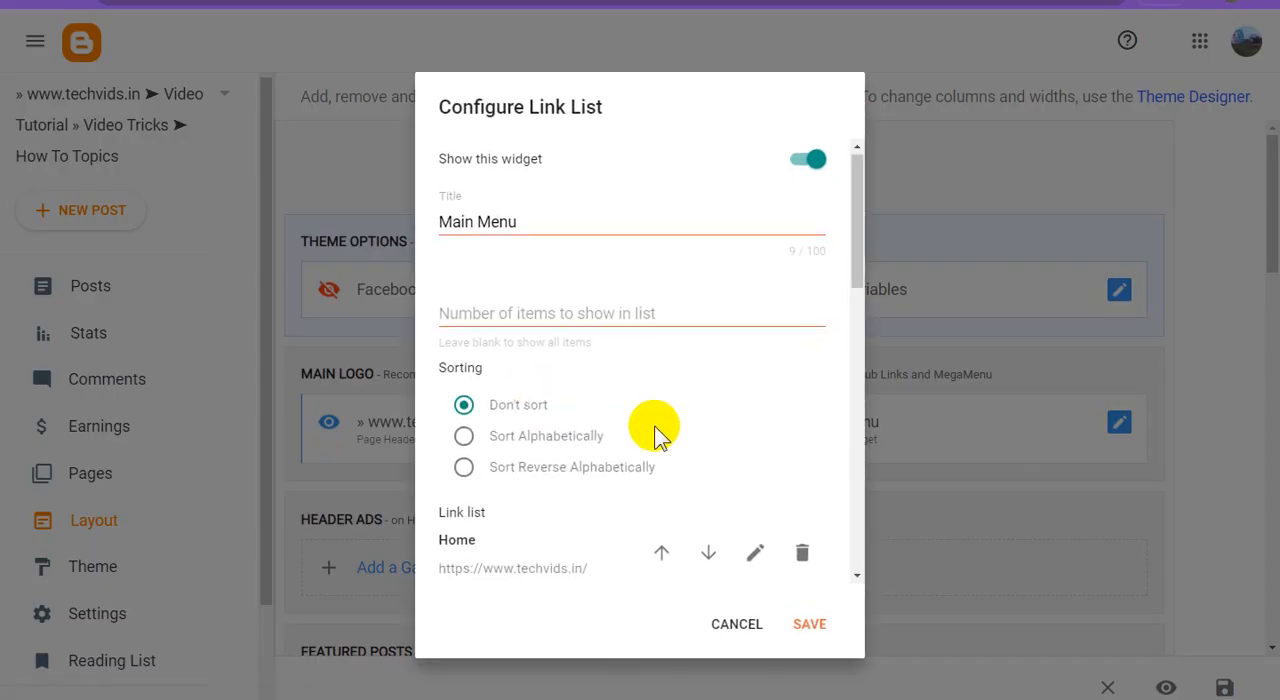
{"action": "scroll", "coordinate": [700, 440], "scroll_direction": "down", "scroll_amount": 10}
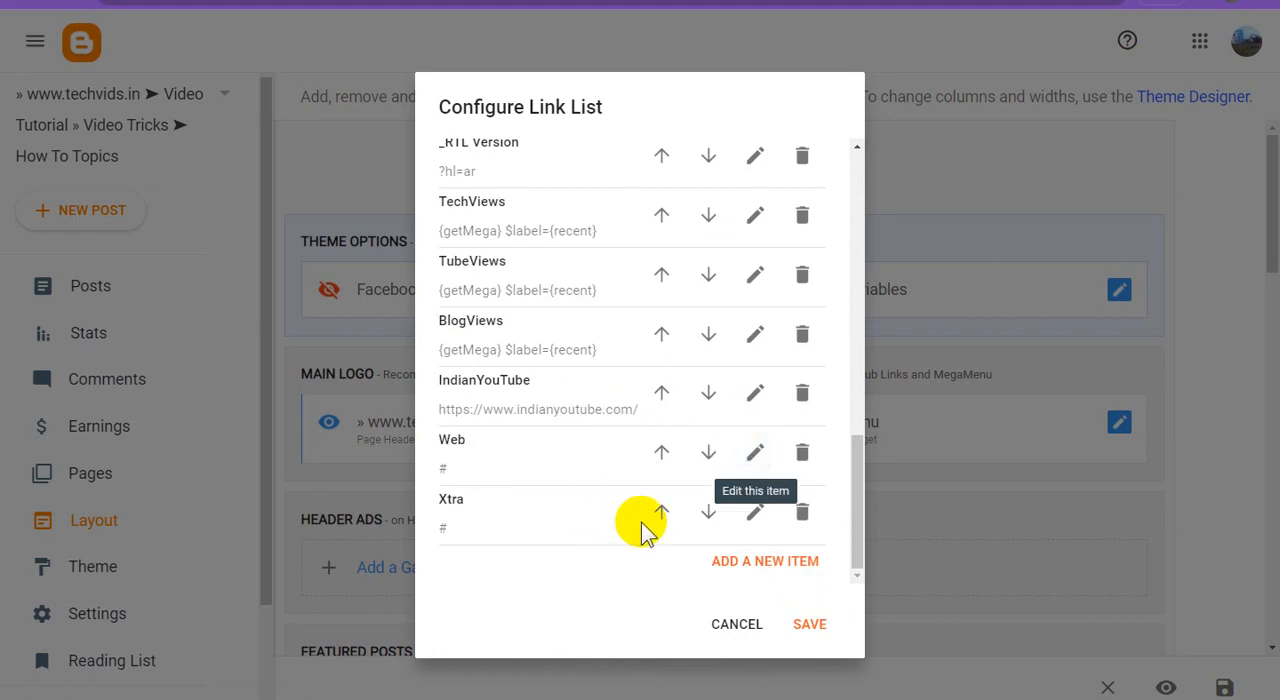
{"action": "left_click", "coordinate": [757, 462]}
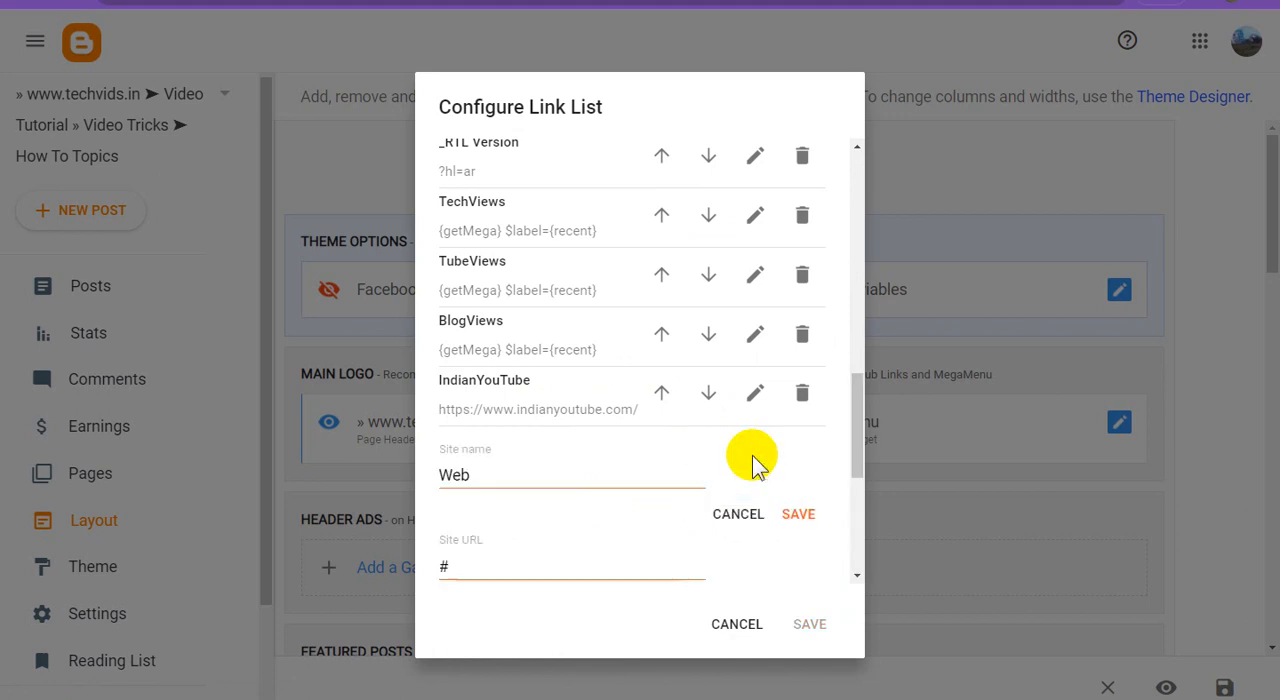
{"action": "left_click_drag", "start_coordinate": [400, 491], "coordinate": [522, 484]}
{"action": "key", "text": "ctrl+v"}
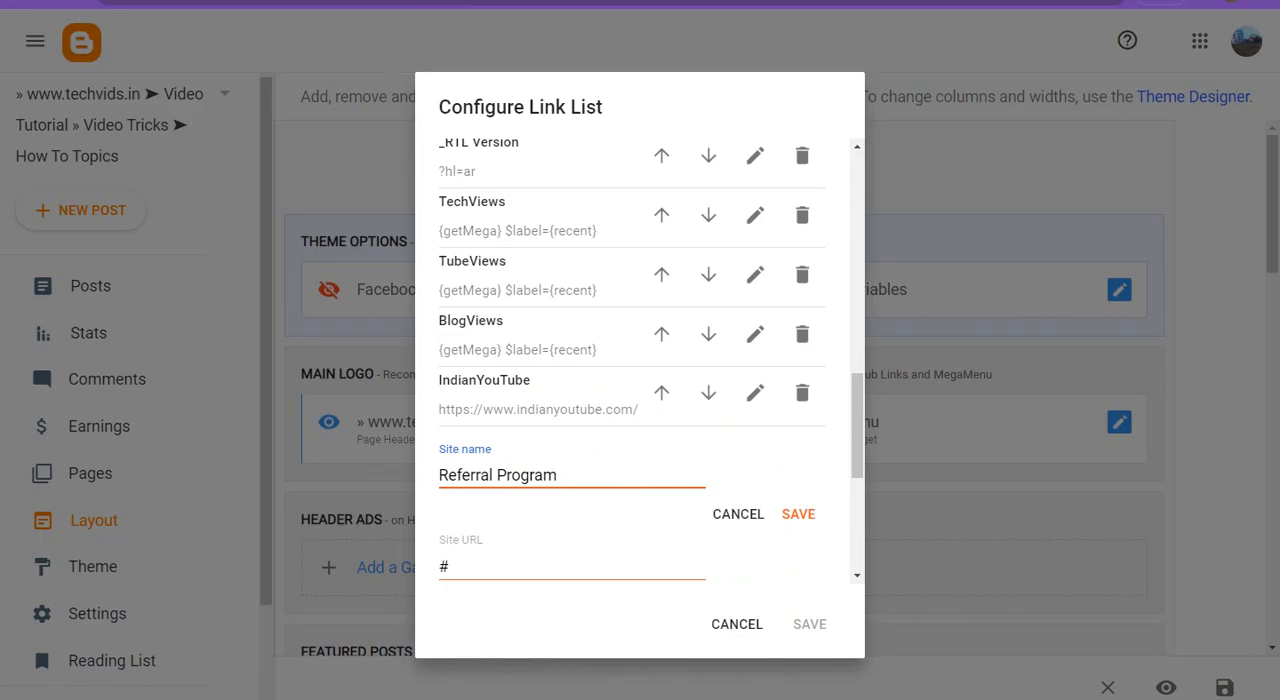
{"action": "key", "text": "ctrl+Tab"}
{"action": "left_click", "coordinate": [386, 2]}
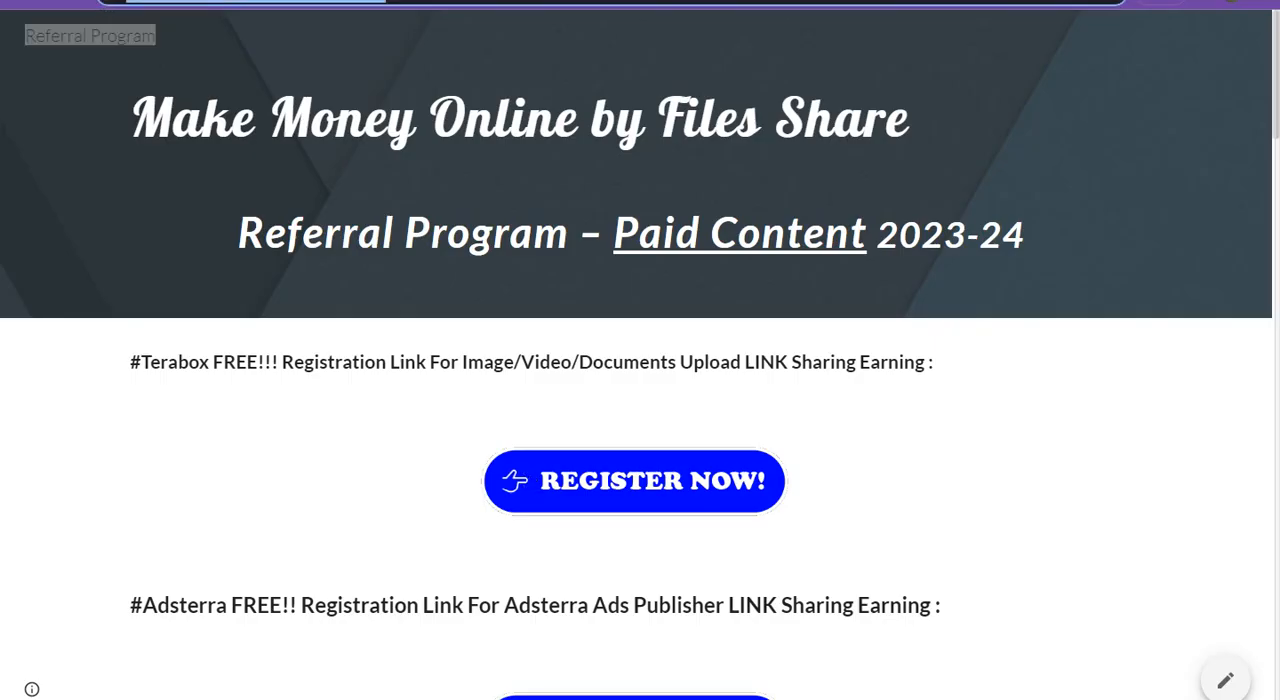
{"action": "left_click", "coordinate": [254, 2]}
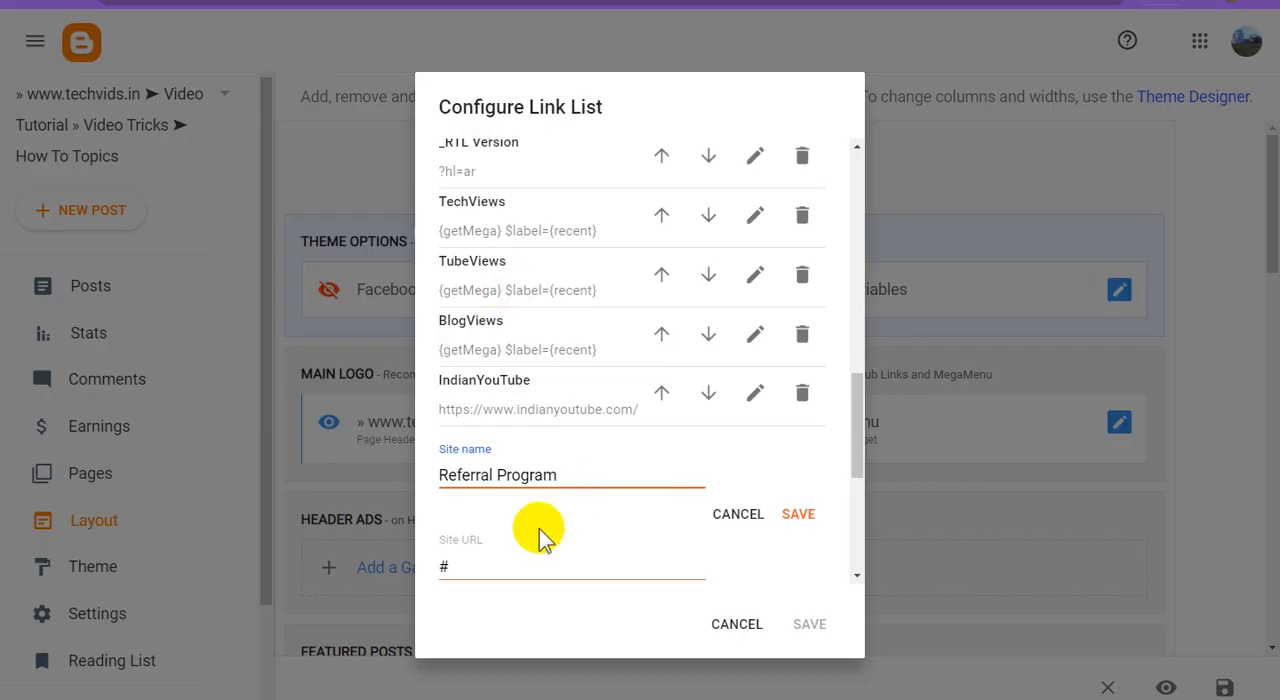
{"action": "double_click", "coordinate": [486, 564]}
{"action": "type", "text": "https://sites.google.com/view/referappsincome"}
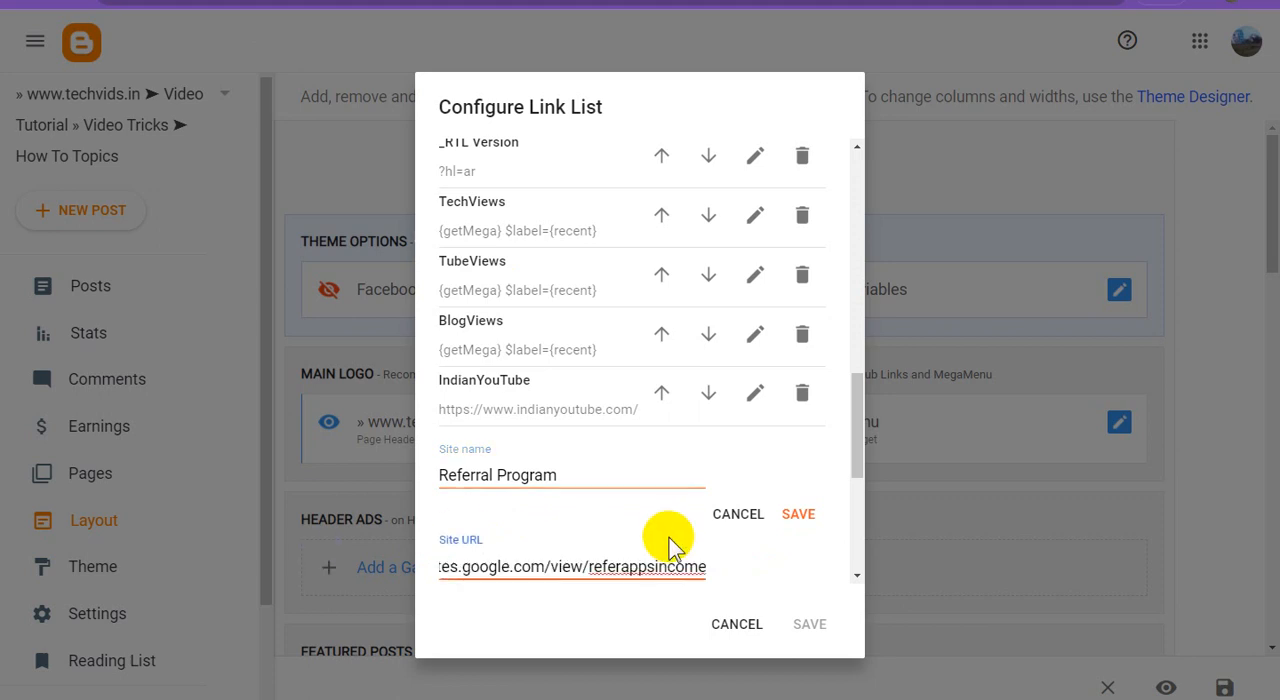
{"action": "left_click", "coordinate": [798, 515]}
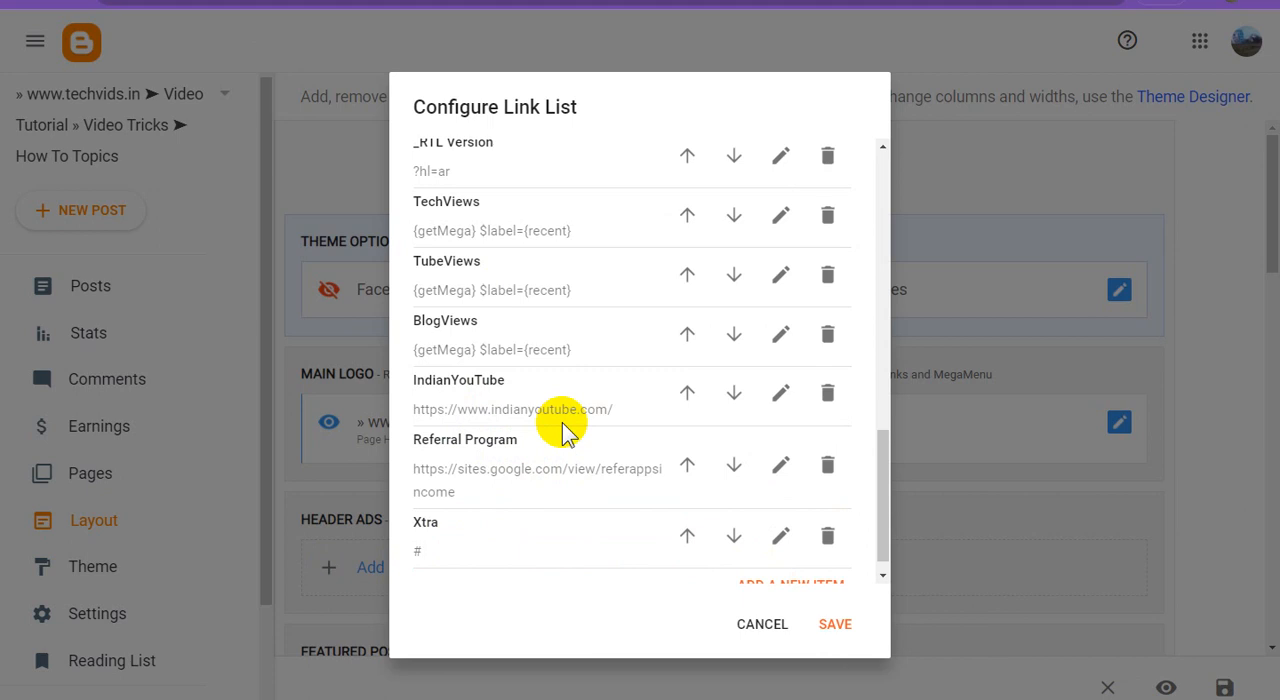
Save the Main Menu gadget and save the blog's layout changes.
{"action": "scroll", "coordinate": [586, 445], "scroll_direction": "up", "scroll_amount": 2}
{"action": "scroll", "coordinate": [586, 448], "scroll_direction": "down", "scroll_amount": 2}
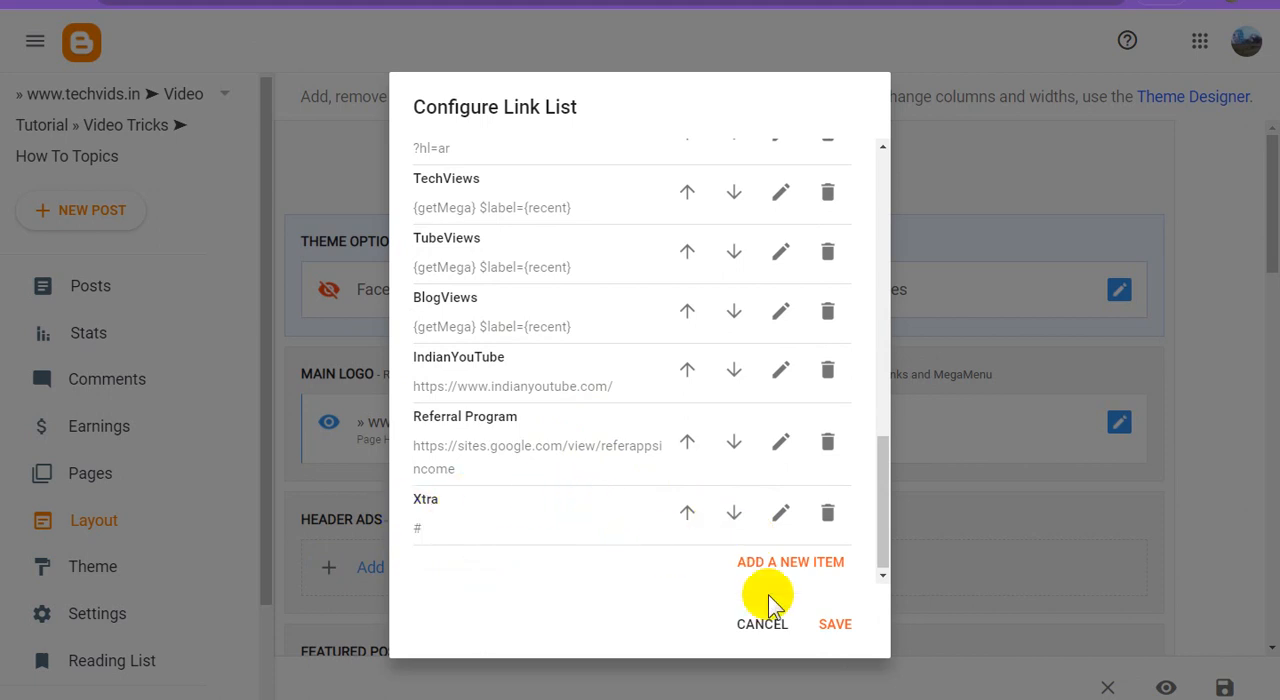
{"action": "left_click", "coordinate": [840, 624]}
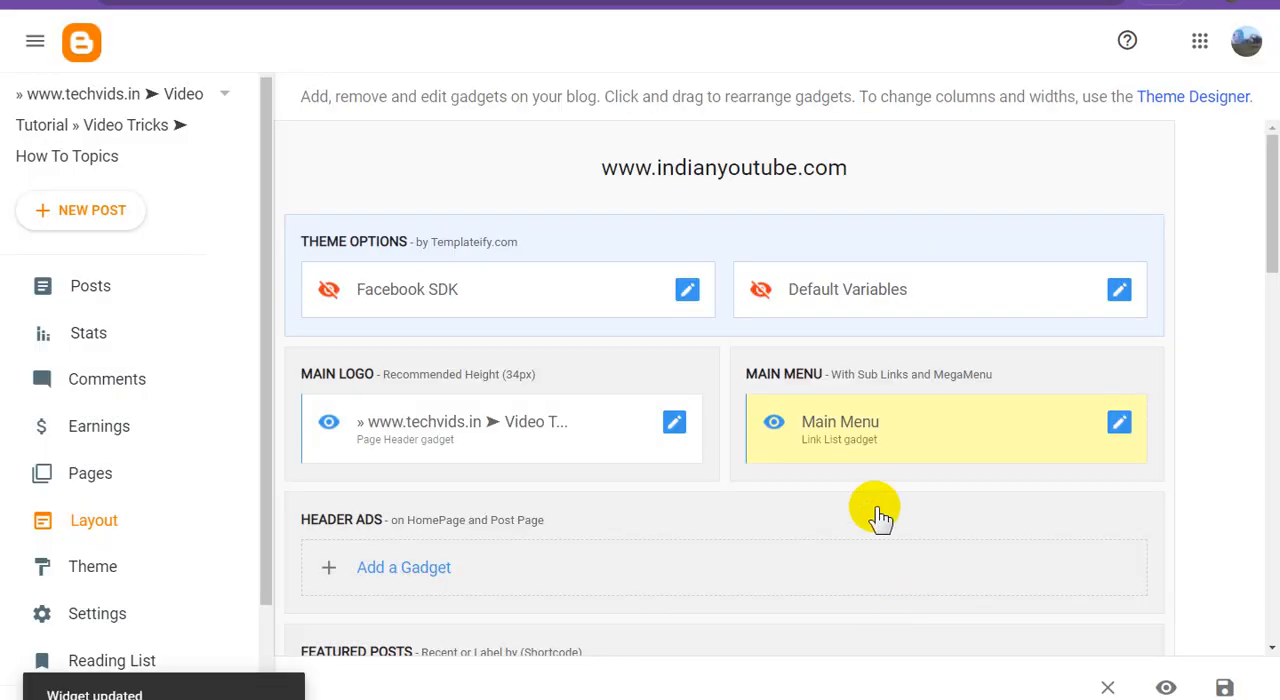
{"action": "left_click", "coordinate": [1222, 686]}
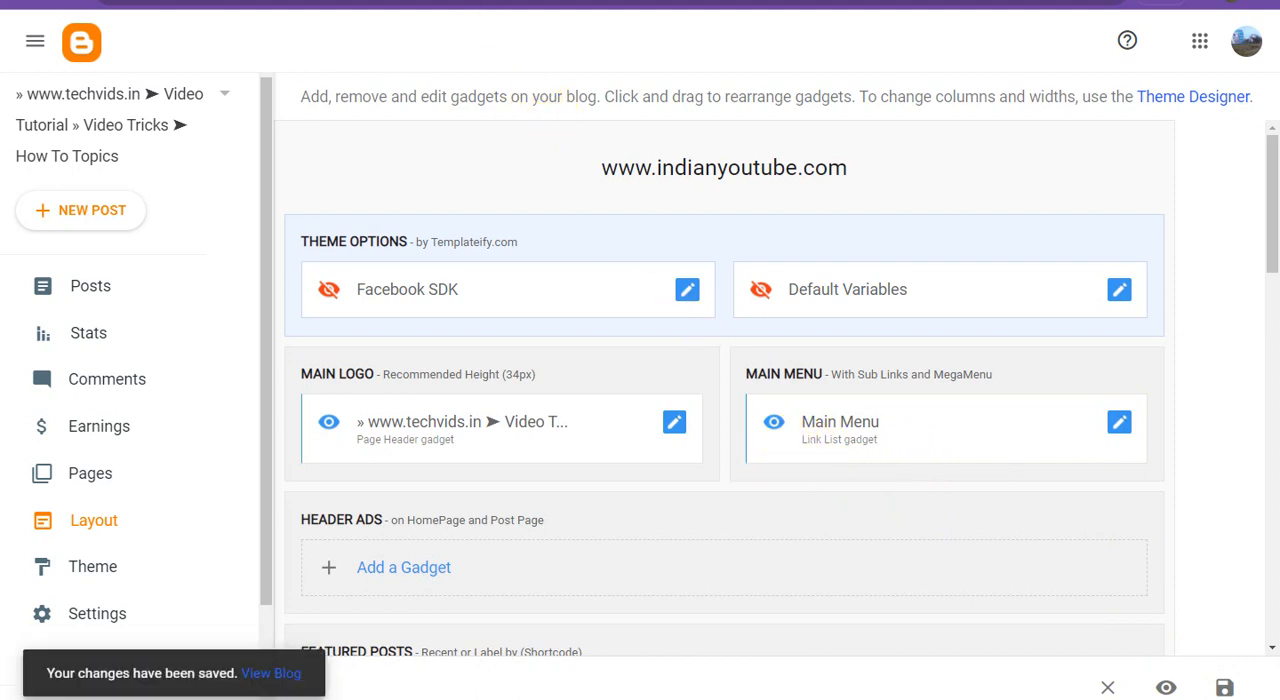
Look through the referral site's page, examining its registration links, Telegram, WhatsApp and Facebook sections, and crypto mining section.
{"action": "left_click", "coordinate": [476, 1]}
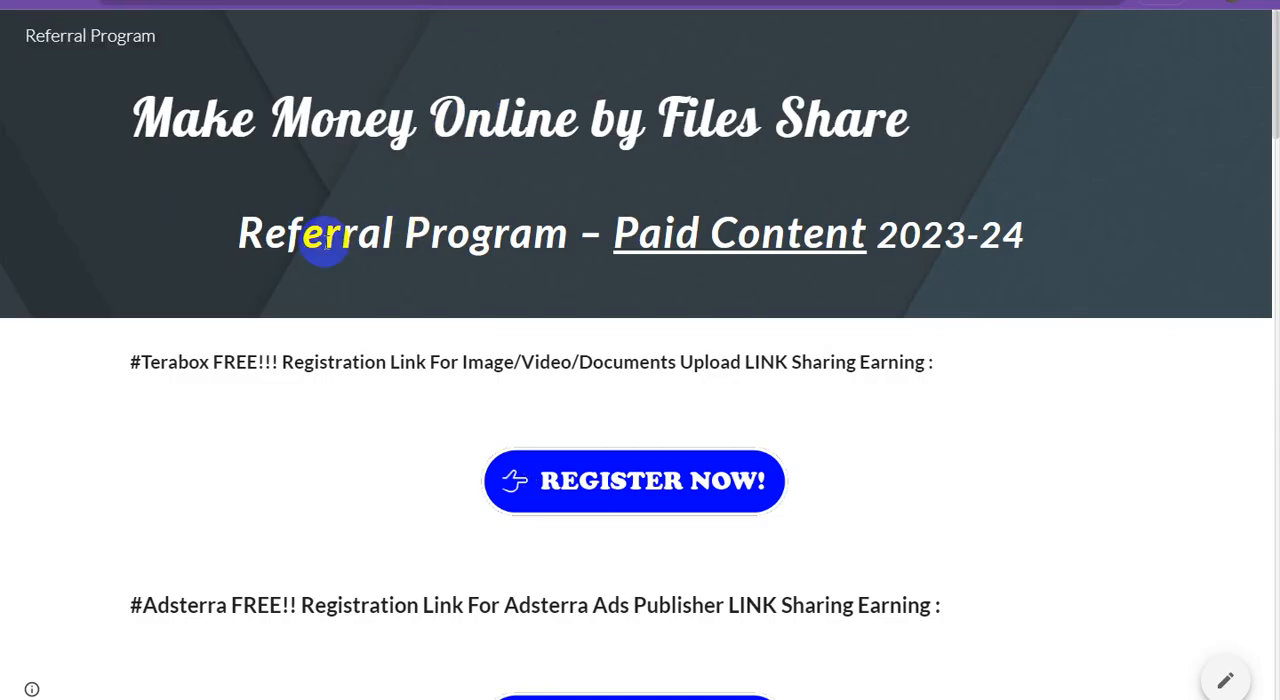
{"action": "scroll", "coordinate": [451, 274], "scroll_direction": "down", "scroll_amount": 2}
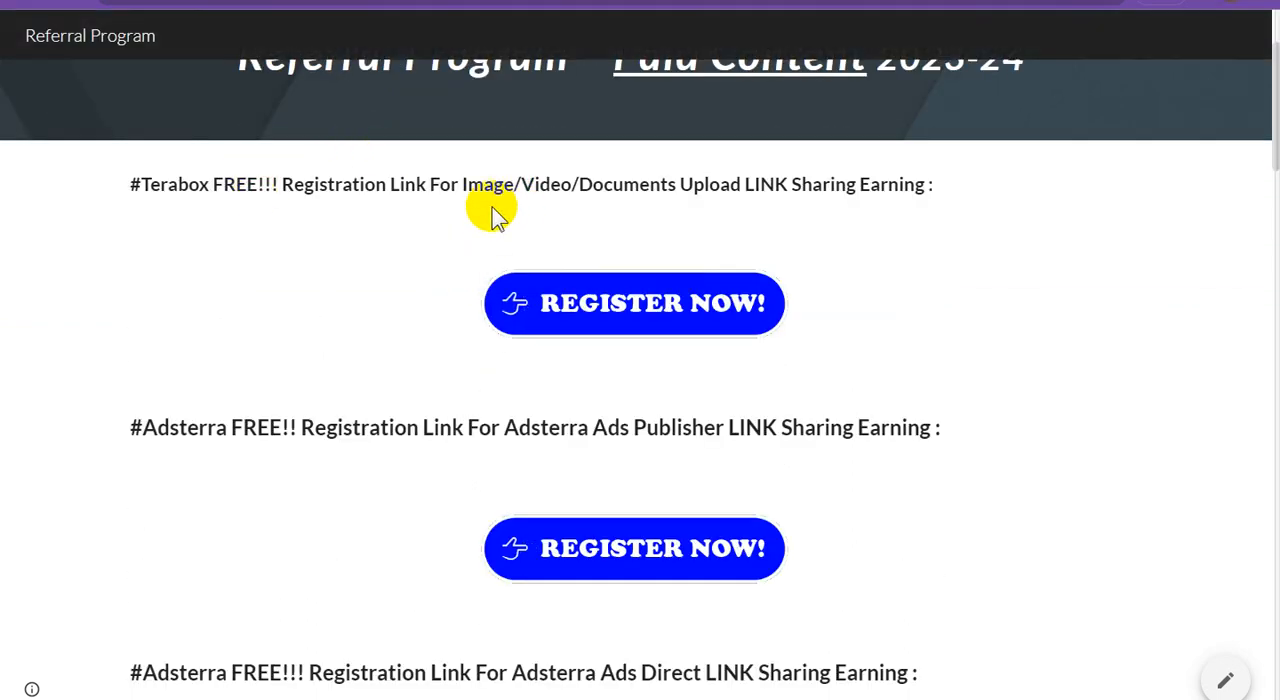
{"action": "scroll", "coordinate": [189, 258], "scroll_direction": "down", "scroll_amount": 2}
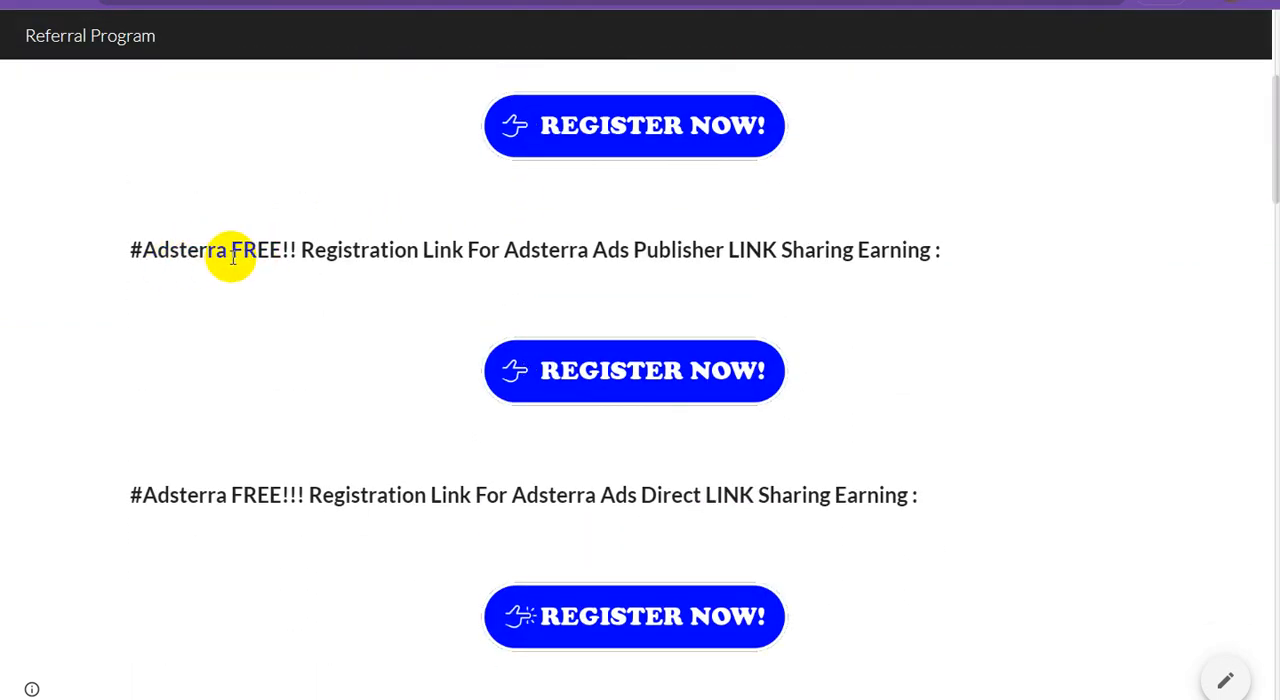
{"action": "scroll", "coordinate": [180, 286], "scroll_direction": "down", "scroll_amount": 2}
{"action": "scroll", "coordinate": [259, 285], "scroll_direction": "down", "scroll_amount": 3}
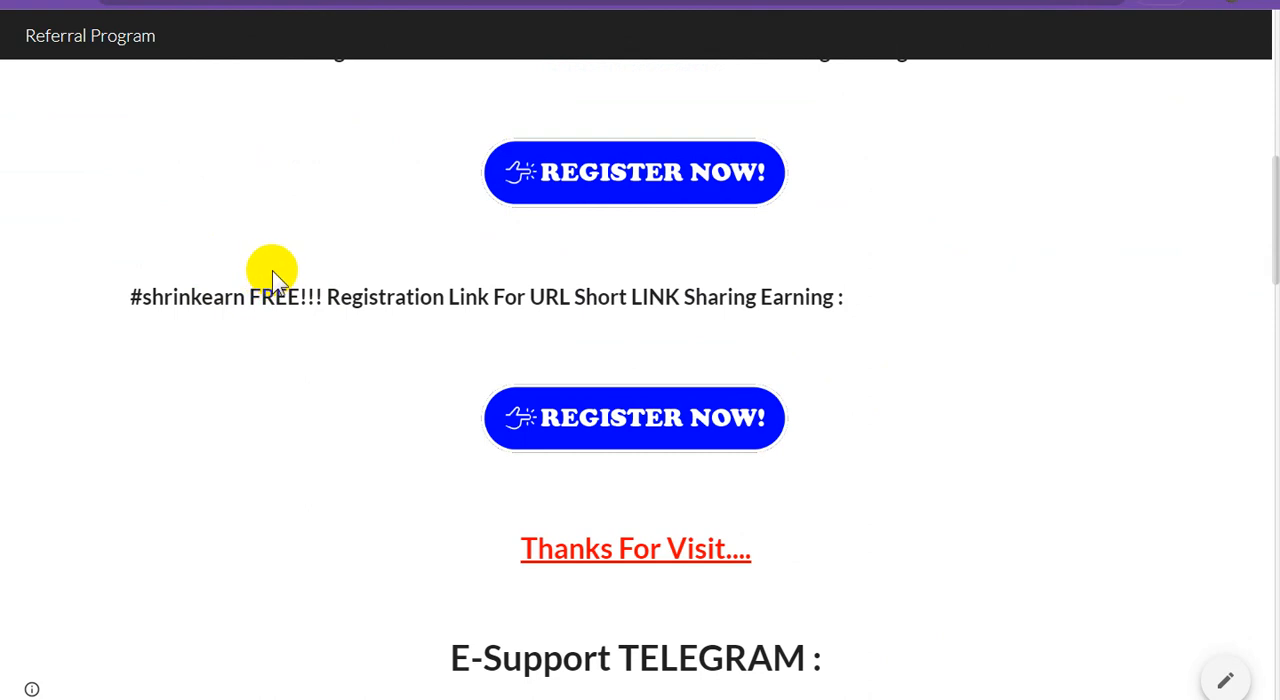
{"action": "scroll", "coordinate": [272, 270], "scroll_direction": "down", "scroll_amount": 2}
{"action": "scroll", "coordinate": [272, 270], "scroll_direction": "down", "scroll_amount": 3}
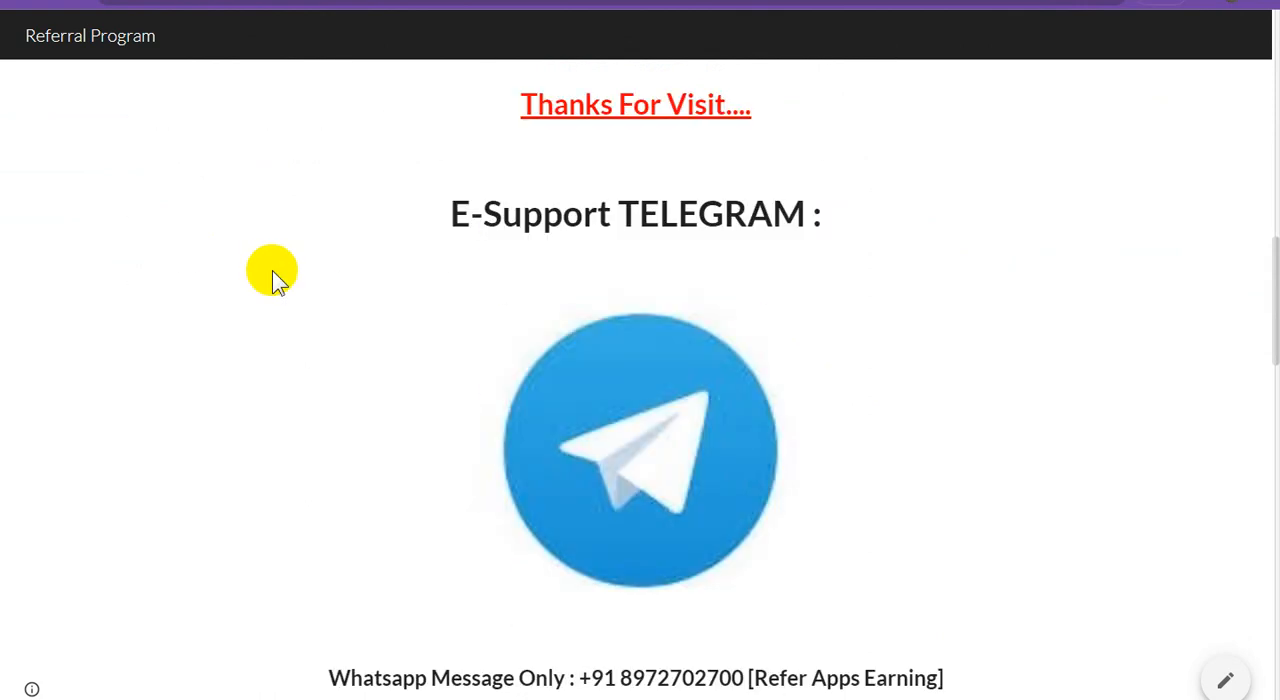
{"action": "scroll", "coordinate": [272, 270], "scroll_direction": "down", "scroll_amount": 2}
{"action": "scroll", "coordinate": [272, 270], "scroll_direction": "down", "scroll_amount": 2}
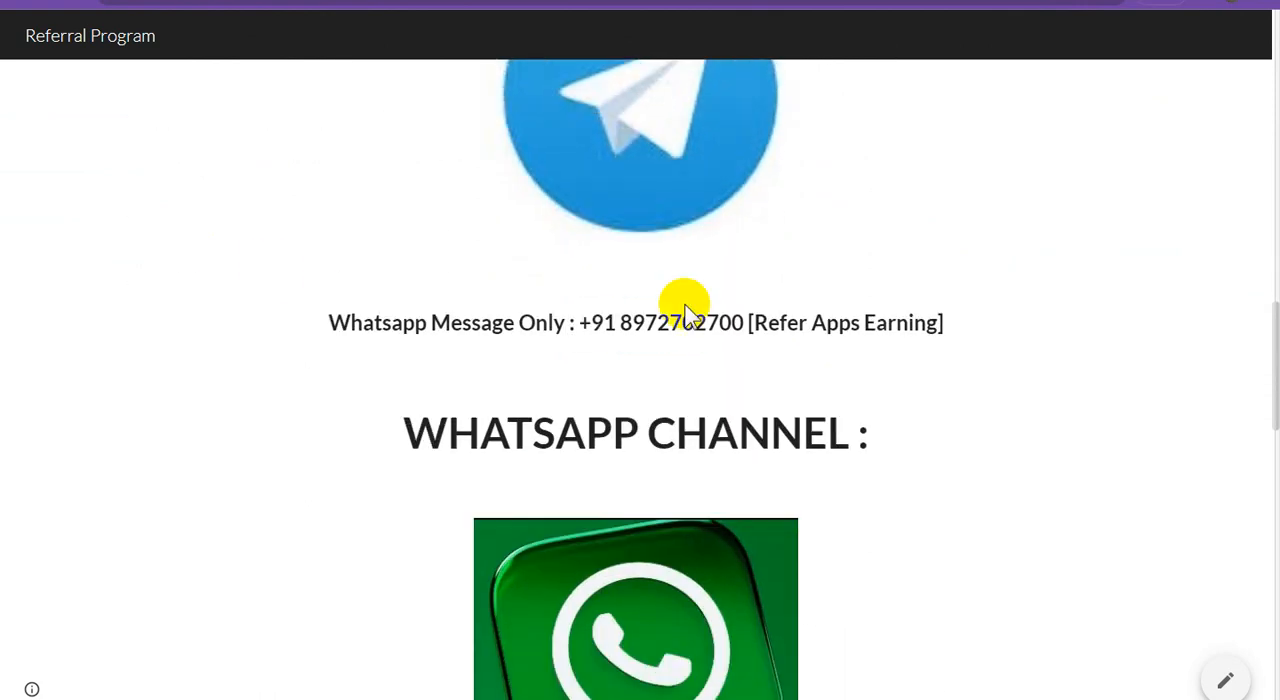
{"action": "scroll", "coordinate": [480, 323], "scroll_direction": "down", "scroll_amount": 2}
{"action": "scroll", "coordinate": [360, 290], "scroll_direction": "down", "scroll_amount": 3}
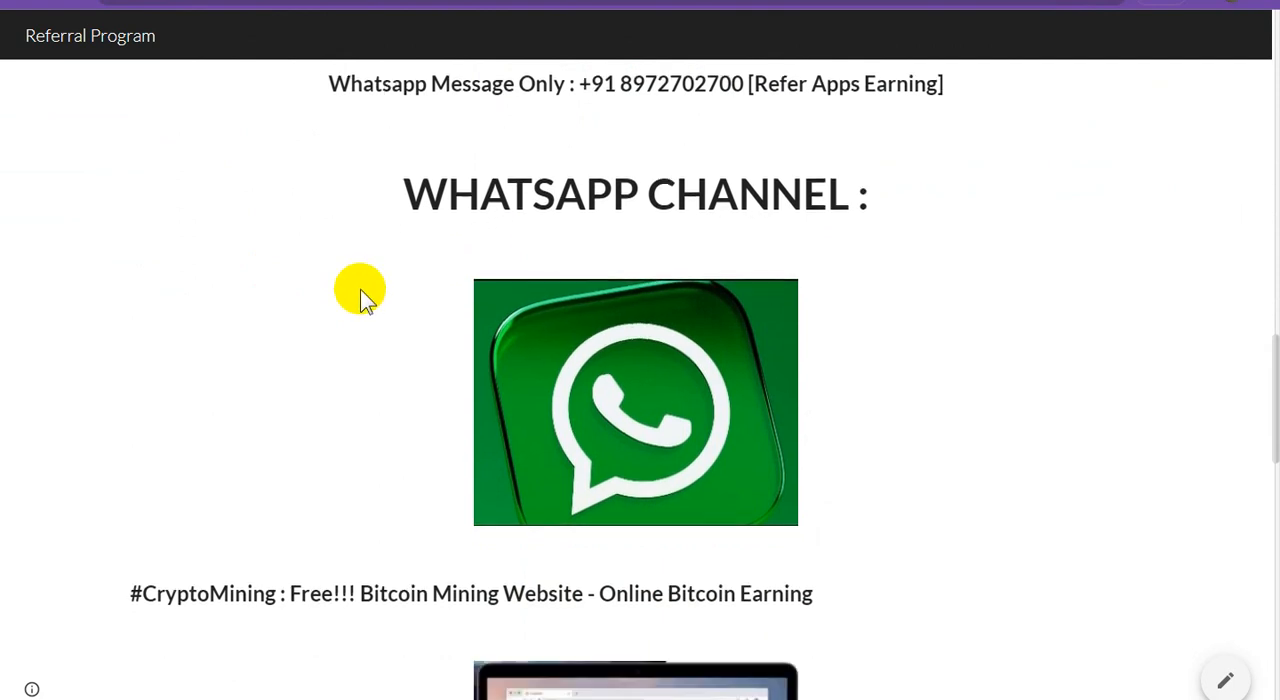
{"action": "scroll", "coordinate": [361, 289], "scroll_direction": "down", "scroll_amount": 3}
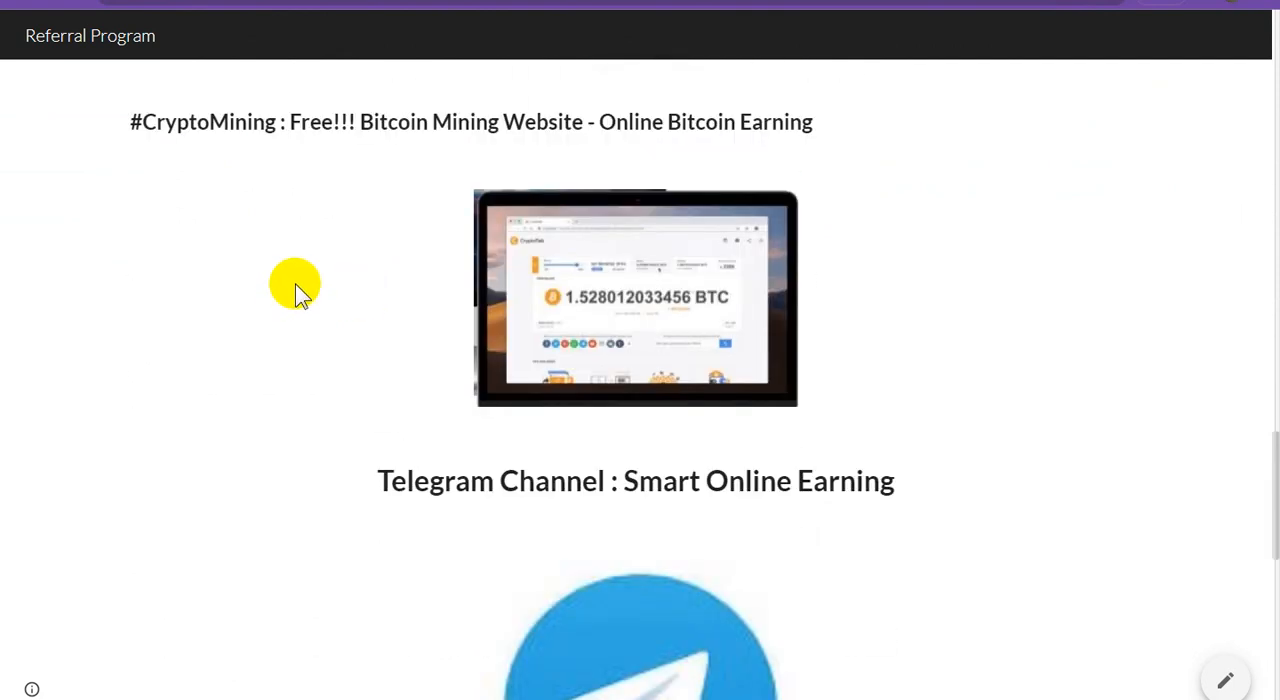
{"action": "scroll", "coordinate": [295, 284], "scroll_direction": "down", "scroll_amount": 5}
{"action": "scroll", "coordinate": [296, 283], "scroll_direction": "down", "scroll_amount": 5}
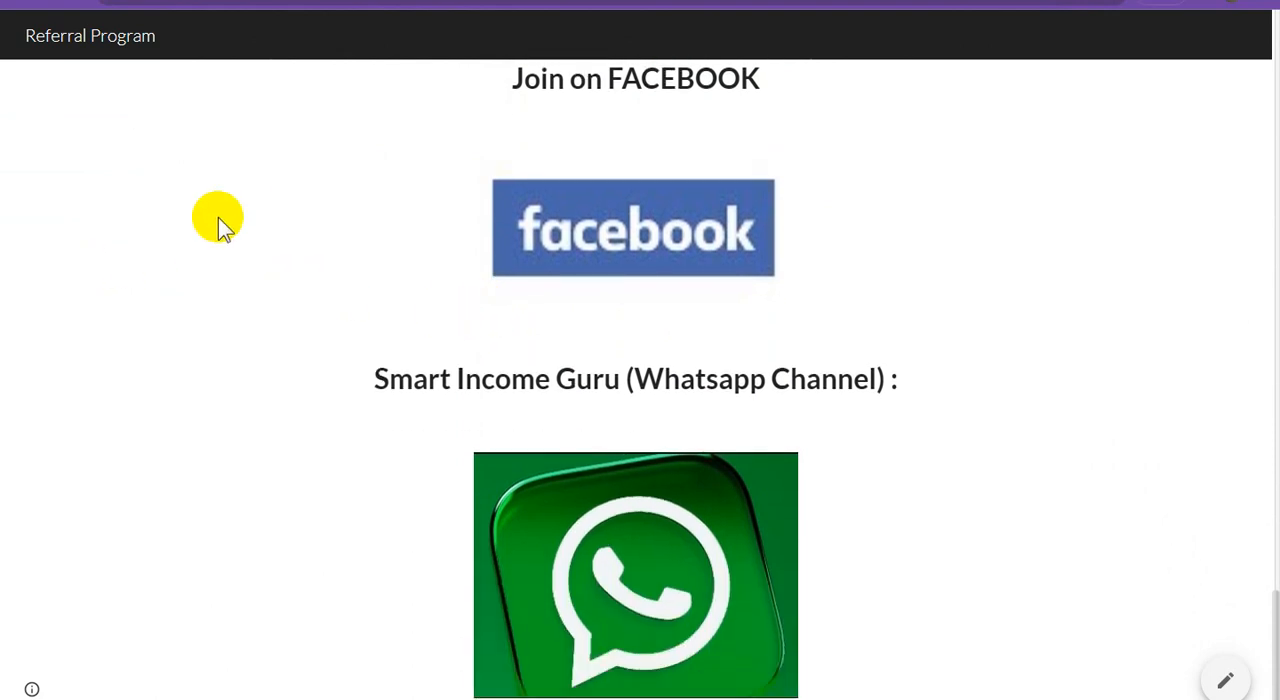
{"action": "scroll", "coordinate": [270, 207], "scroll_direction": "up", "scroll_amount": 4}
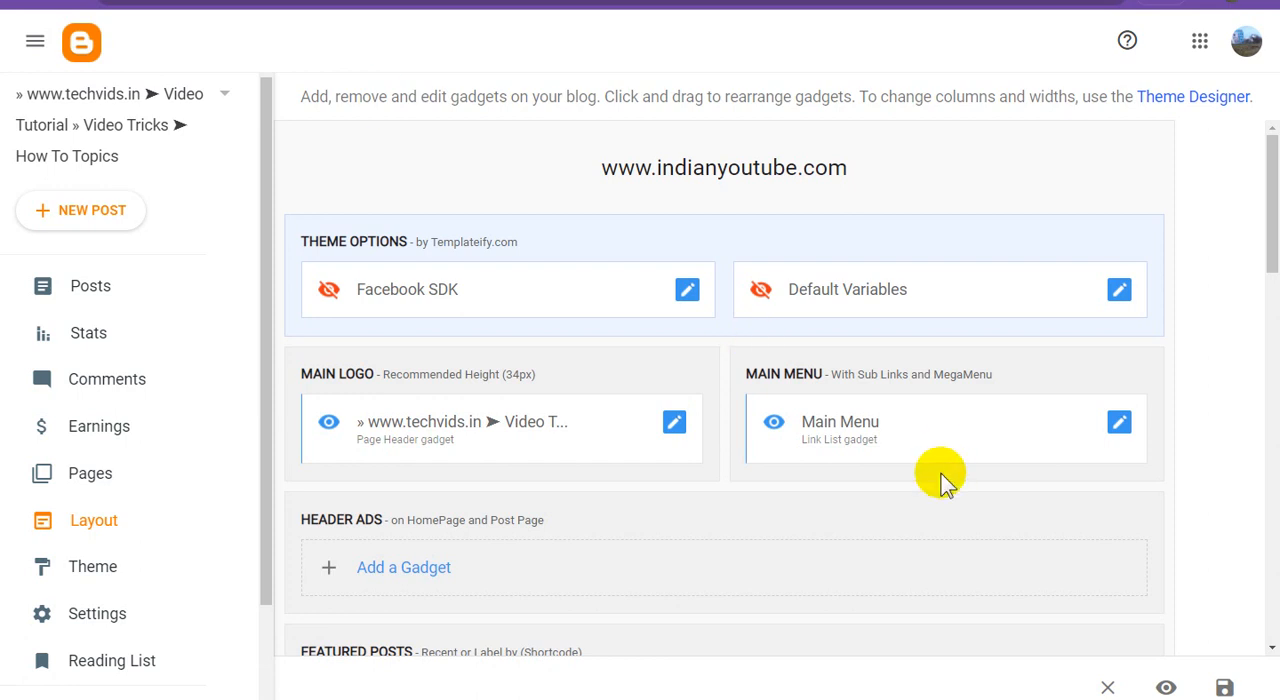
Review the Featured Posts gadget's title and shortcode content in the layout, and save the gadget.
{"action": "scroll", "coordinate": [814, 467], "scroll_direction": "down", "scroll_amount": 2}
{"action": "scroll", "coordinate": [752, 442], "scroll_direction": "up", "scroll_amount": 2}
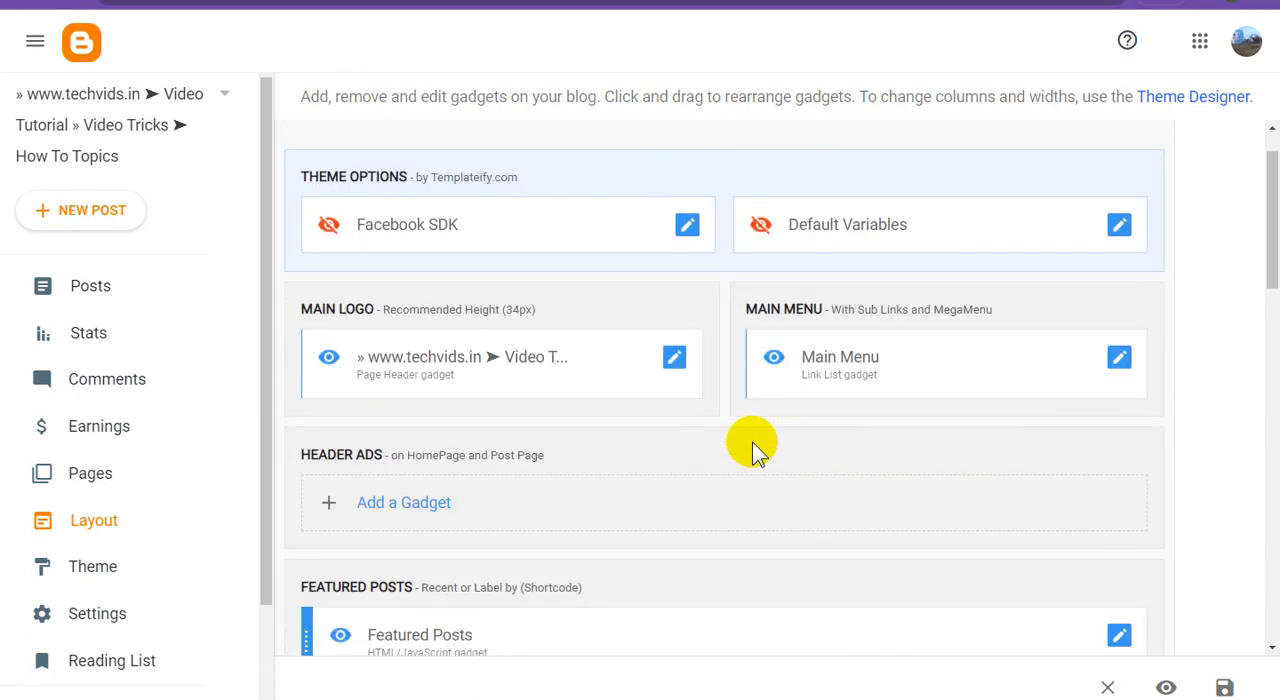
{"action": "scroll", "coordinate": [753, 442], "scroll_direction": "down", "scroll_amount": 5}
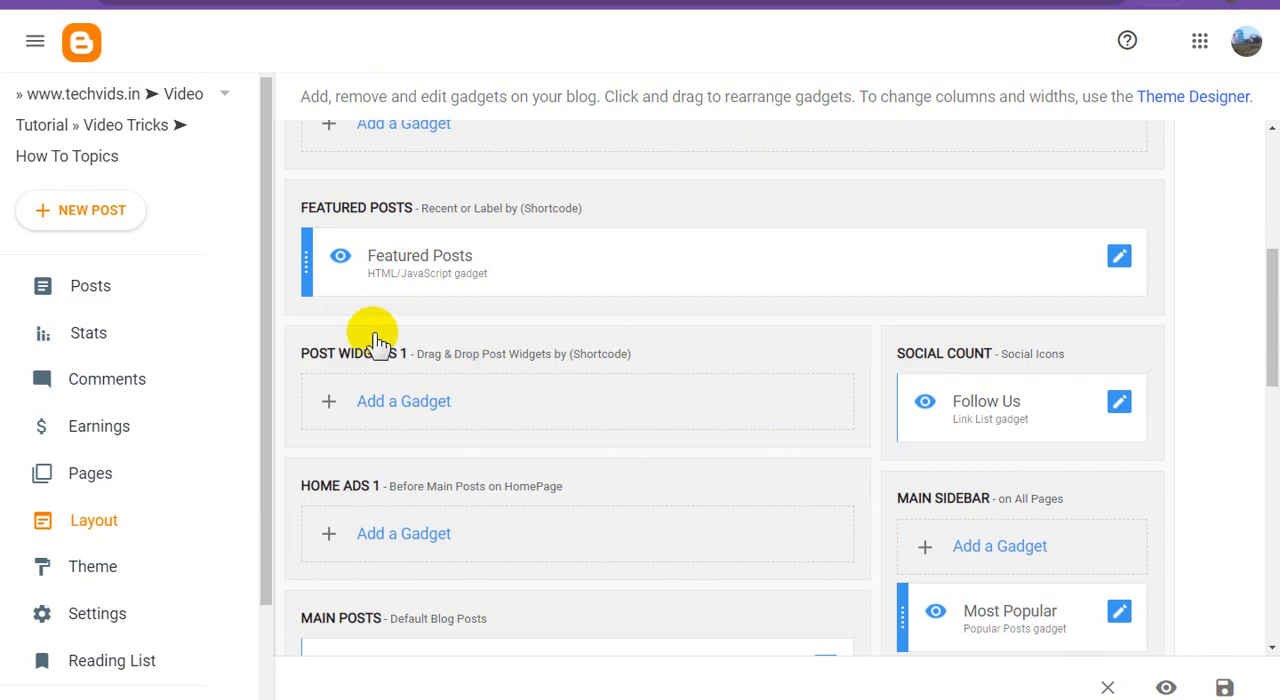
{"action": "left_click", "coordinate": [1119, 258]}
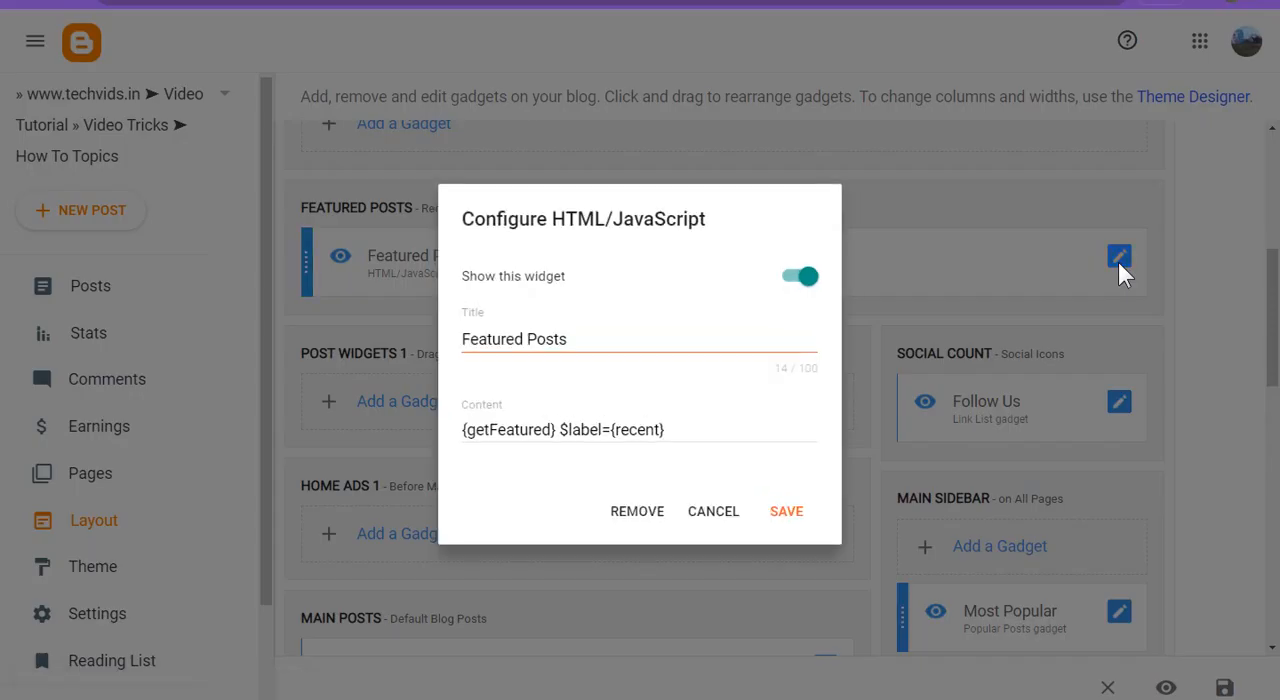
{"action": "left_click", "coordinate": [800, 513]}
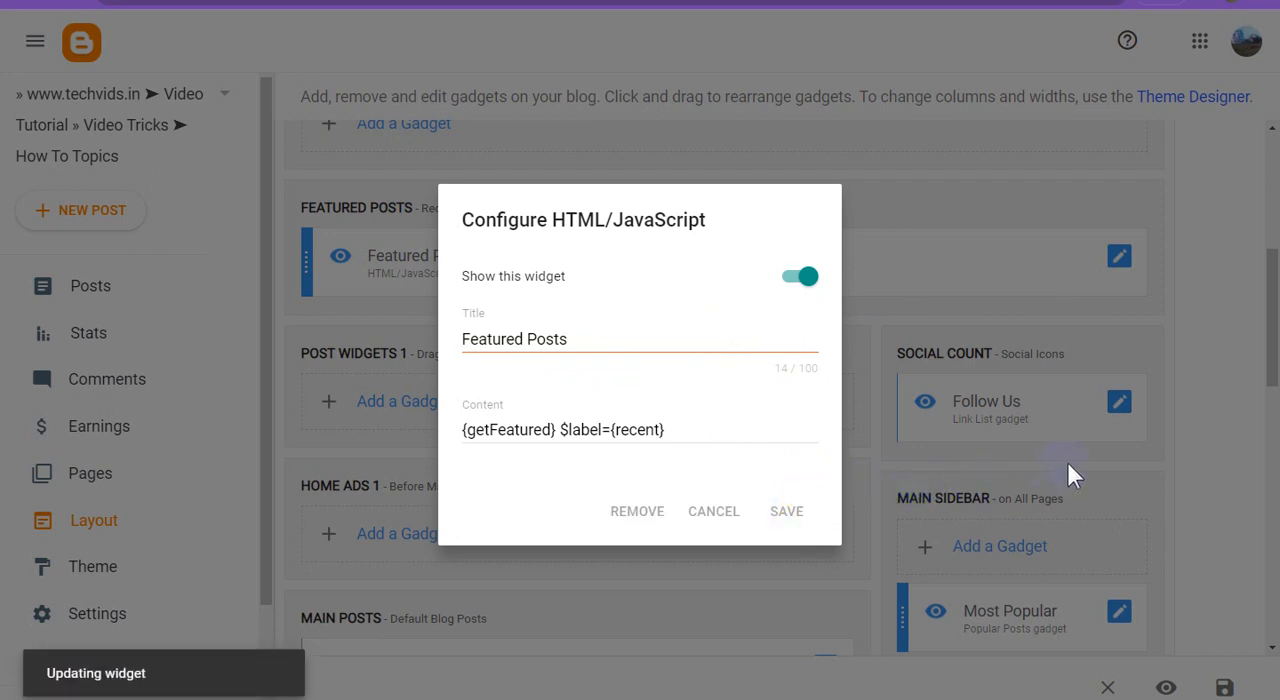
Review the Follow Us gadget's social links, switch its visibility off and back on, and save the gadget.
{"action": "left_click", "coordinate": [1119, 402]}
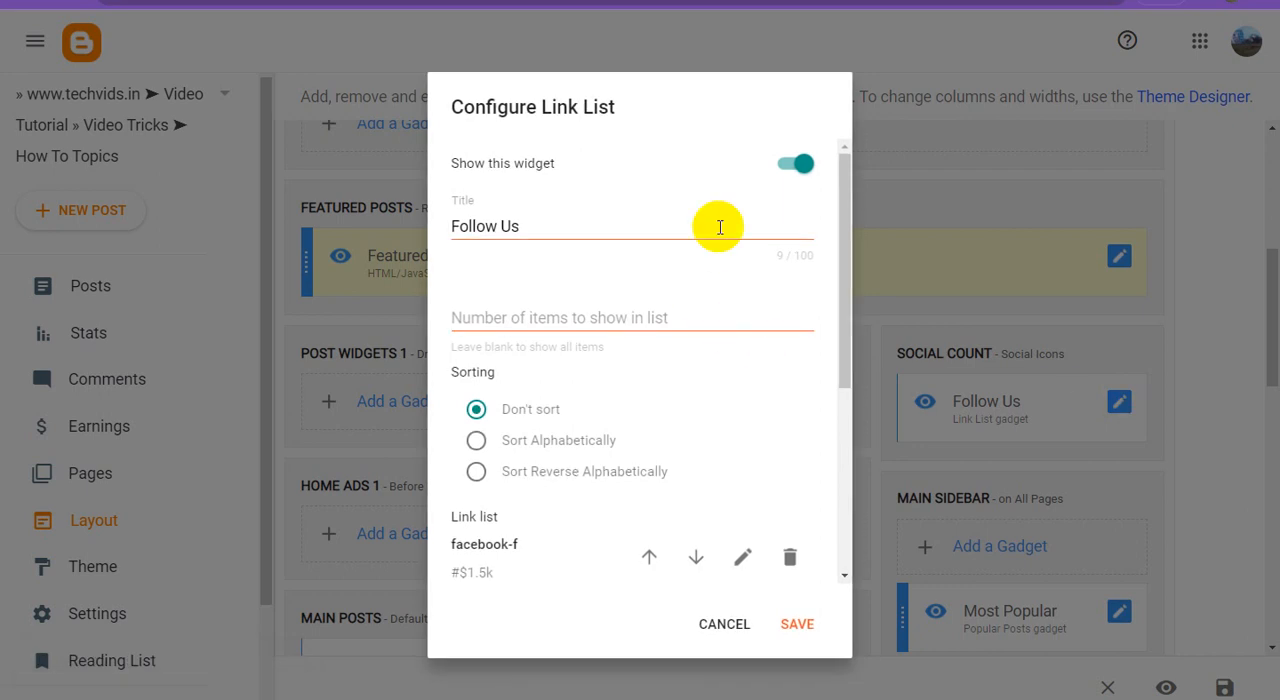
{"action": "scroll", "coordinate": [720, 414], "scroll_direction": "down", "scroll_amount": 3}
{"action": "scroll", "coordinate": [730, 418], "scroll_direction": "down", "scroll_amount": 2}
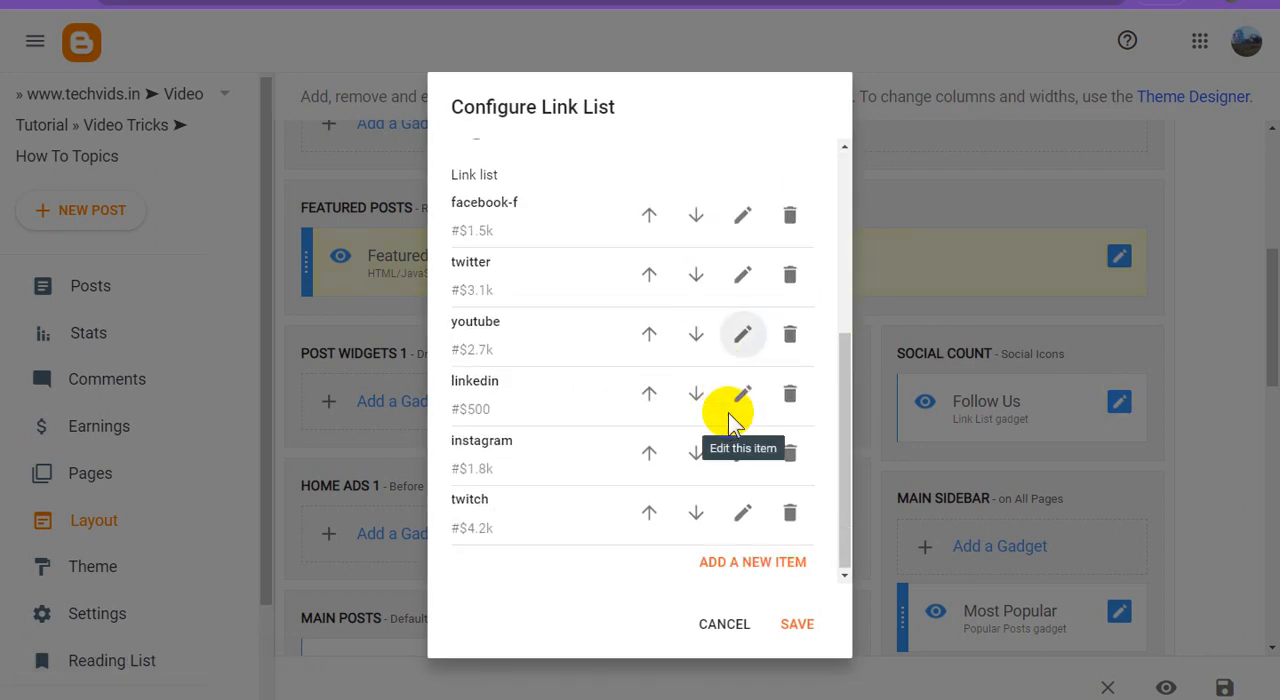
{"action": "scroll", "coordinate": [730, 422], "scroll_direction": "up", "scroll_amount": 5}
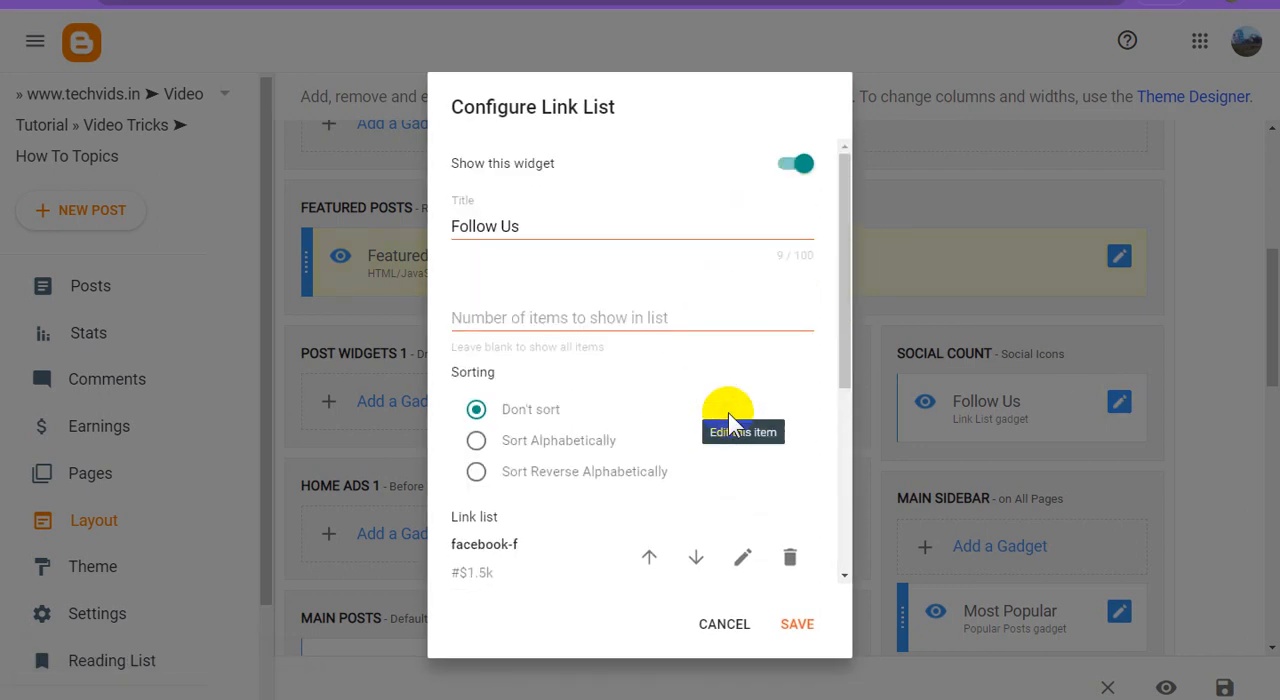
{"action": "left_click", "coordinate": [800, 165]}
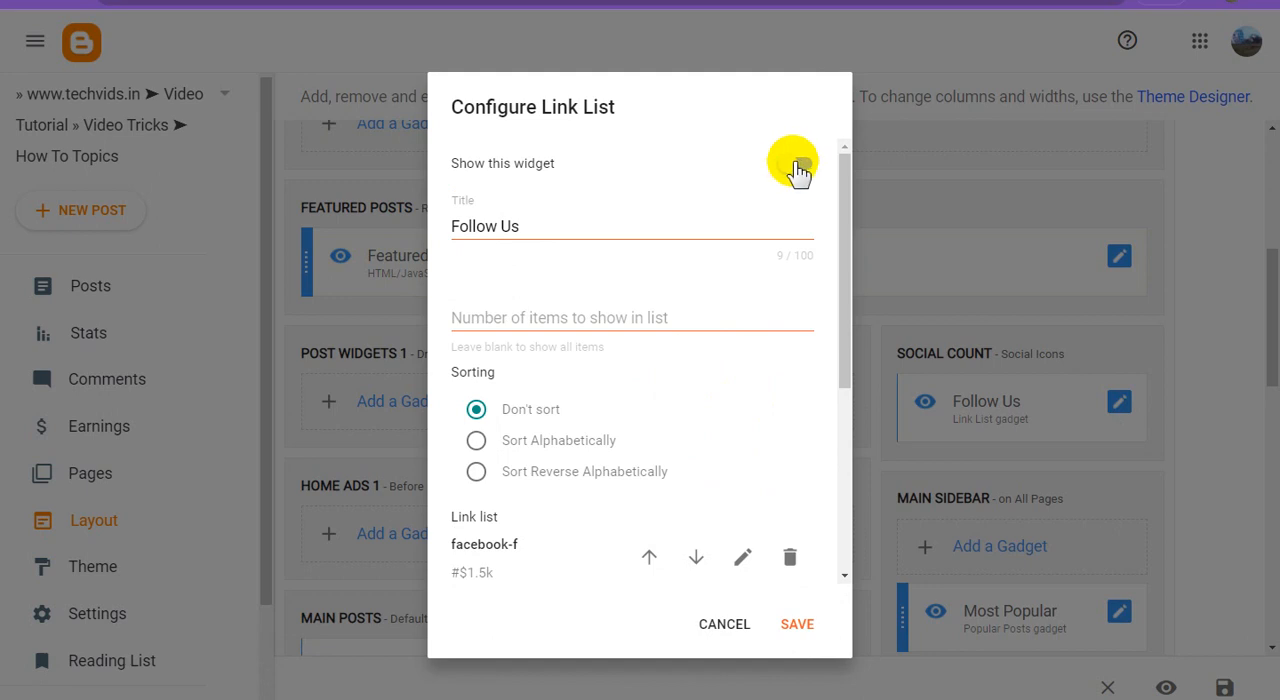
{"action": "left_click", "coordinate": [798, 165]}
{"action": "left_click", "coordinate": [812, 628]}
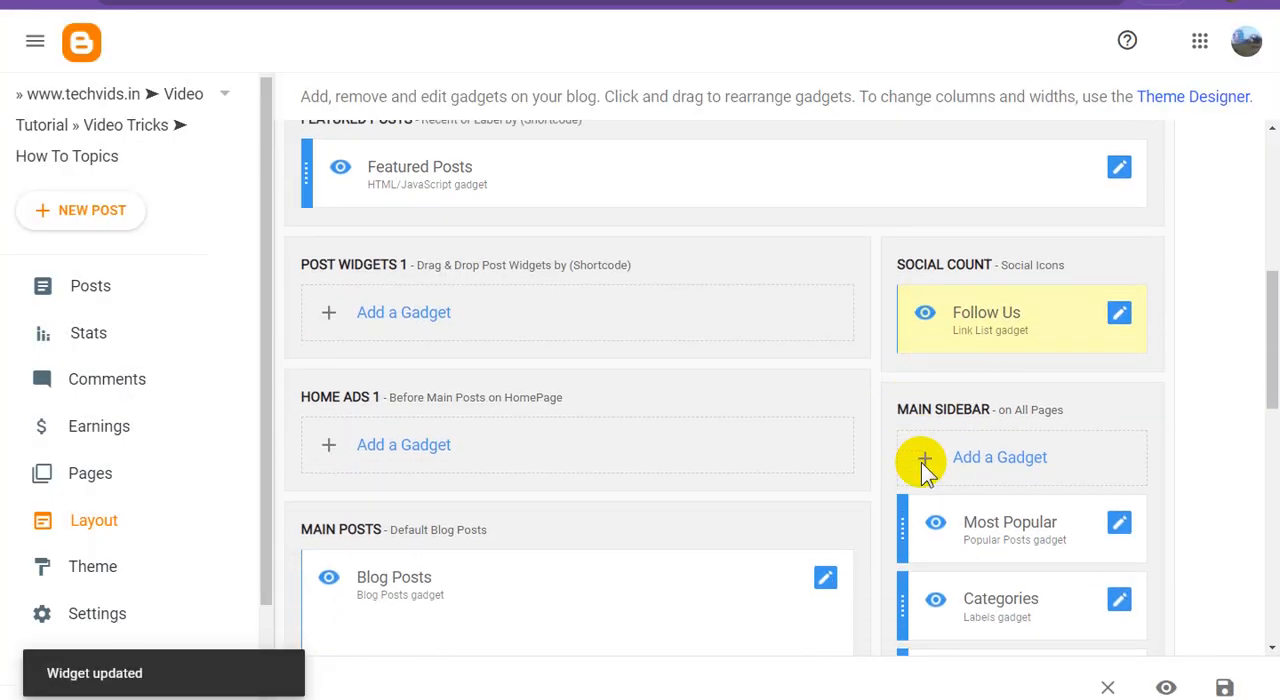
Review the Blog Posts gadget's settings, turn on showing ads between posts, and save the gadget.
{"action": "scroll", "coordinate": [919, 462], "scroll_direction": "down", "scroll_amount": 3}
{"action": "left_click", "coordinate": [825, 315]}
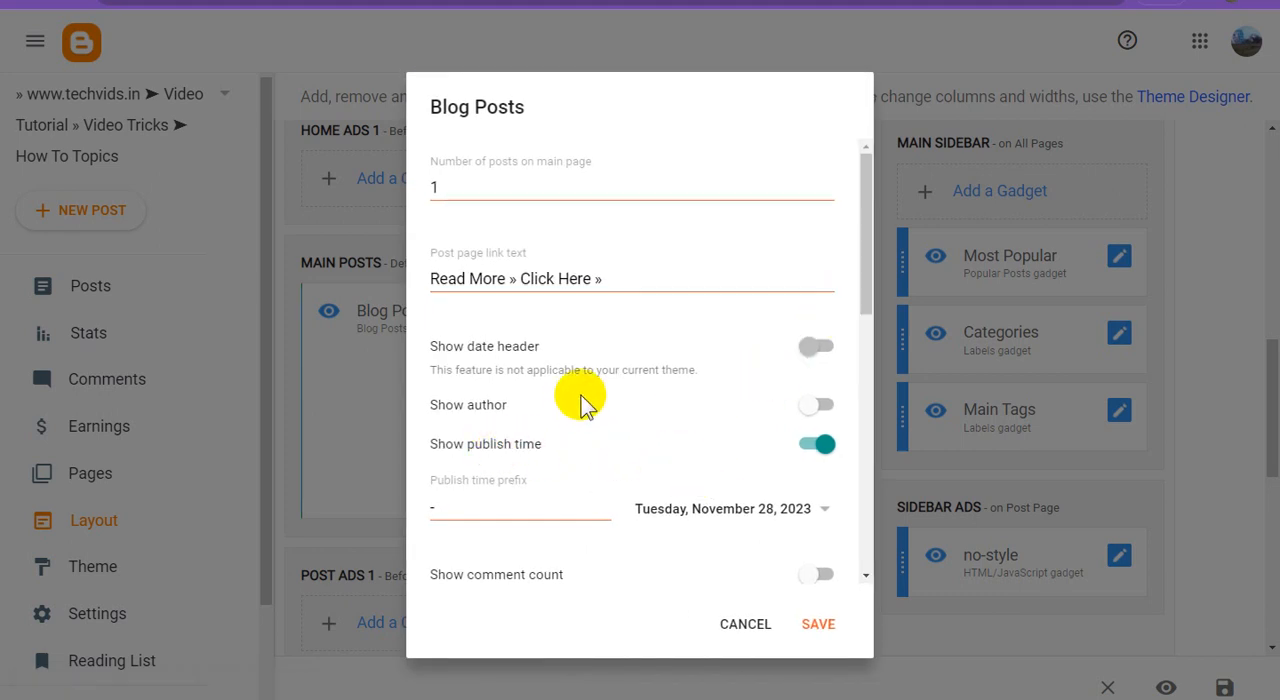
{"action": "scroll", "coordinate": [706, 404], "scroll_direction": "down", "scroll_amount": 2}
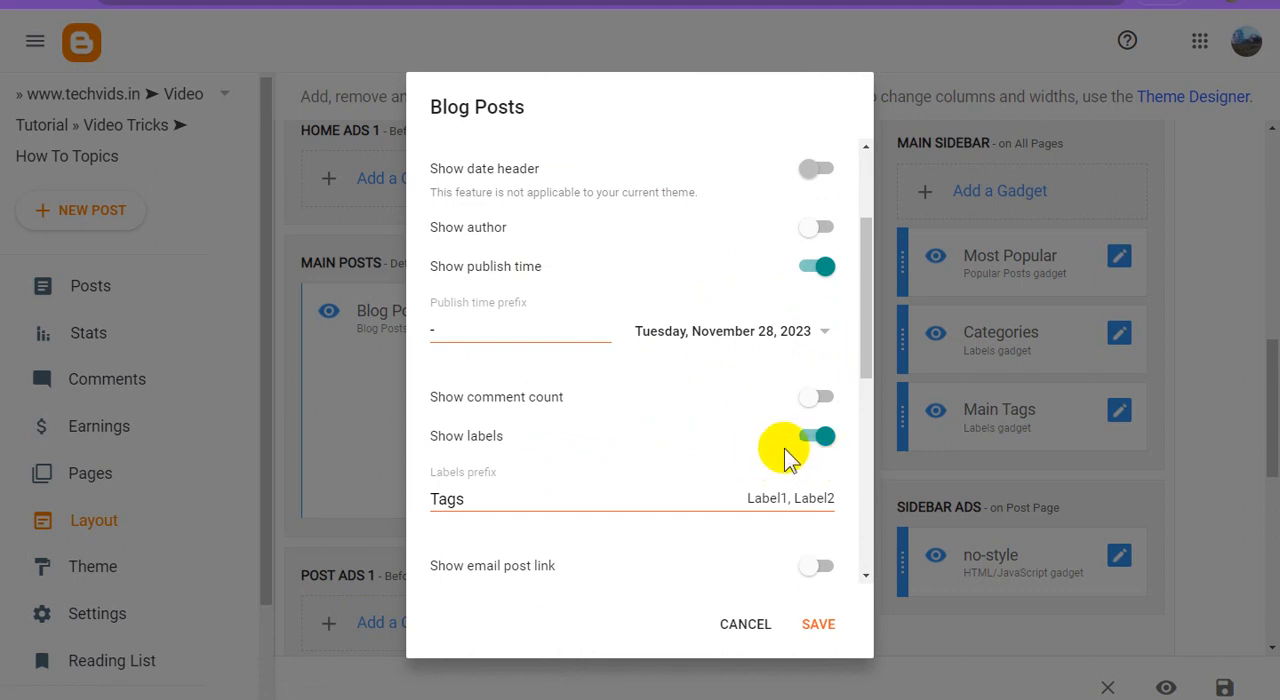
{"action": "scroll", "coordinate": [785, 458], "scroll_direction": "down", "scroll_amount": 5}
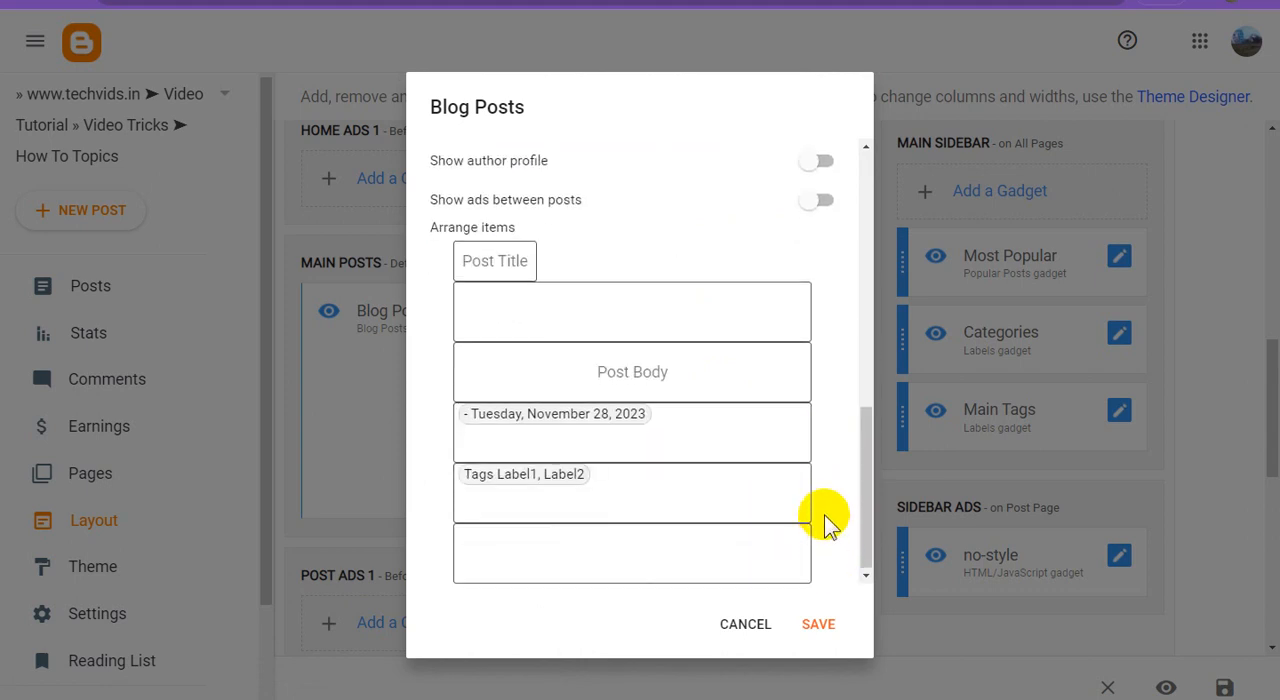
{"action": "left_click", "coordinate": [816, 204]}
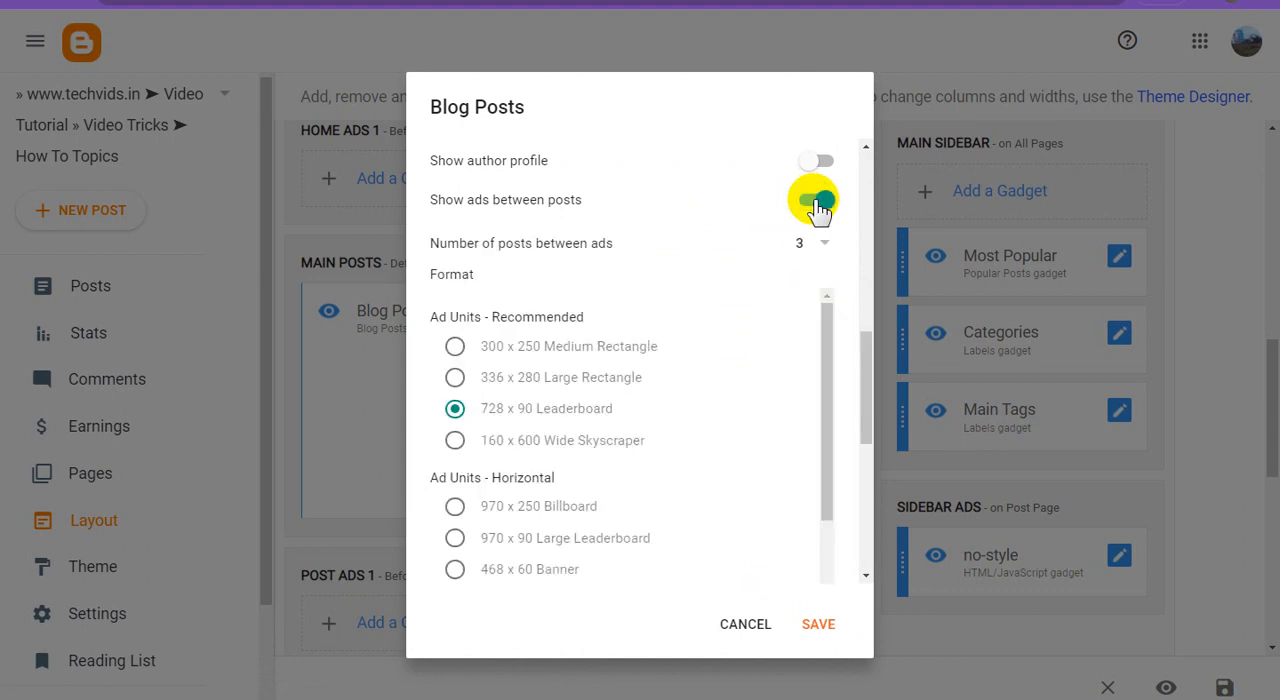
{"action": "left_click", "coordinate": [832, 620]}
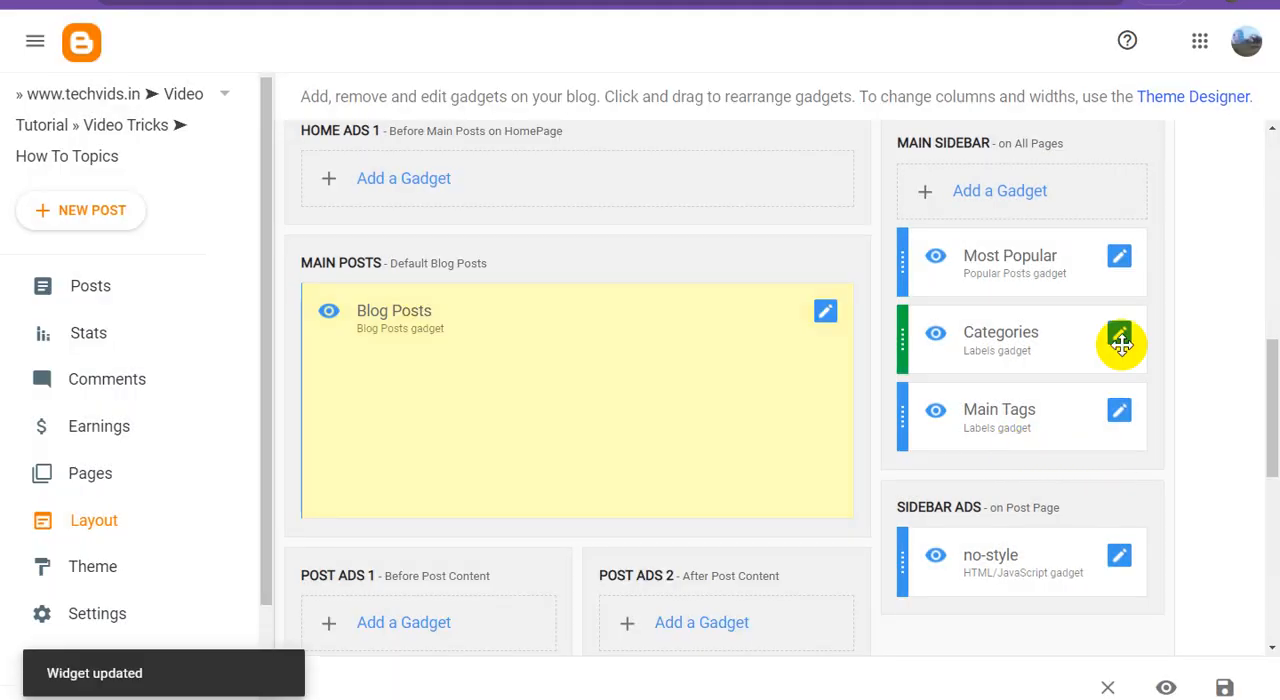
Set the Most Popular gadget's maximum number of shown posts to 10 and save the gadget.
{"action": "left_click", "coordinate": [1121, 258]}
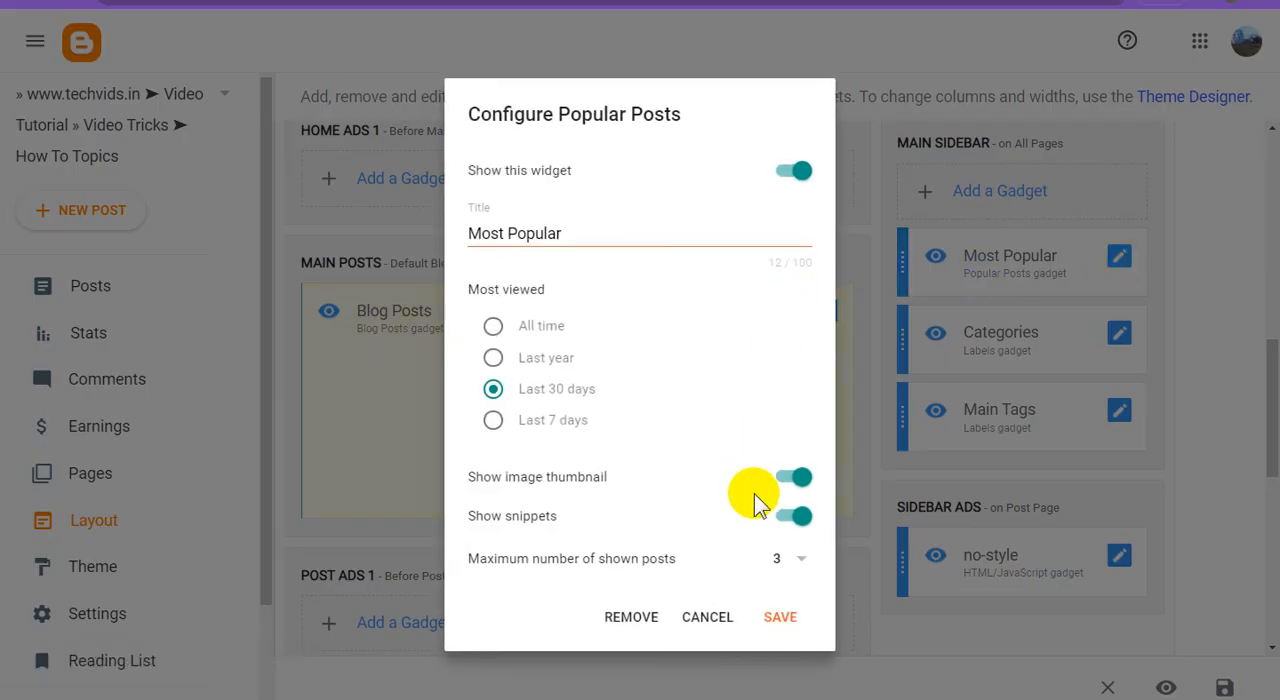
{"action": "left_click", "coordinate": [786, 620]}
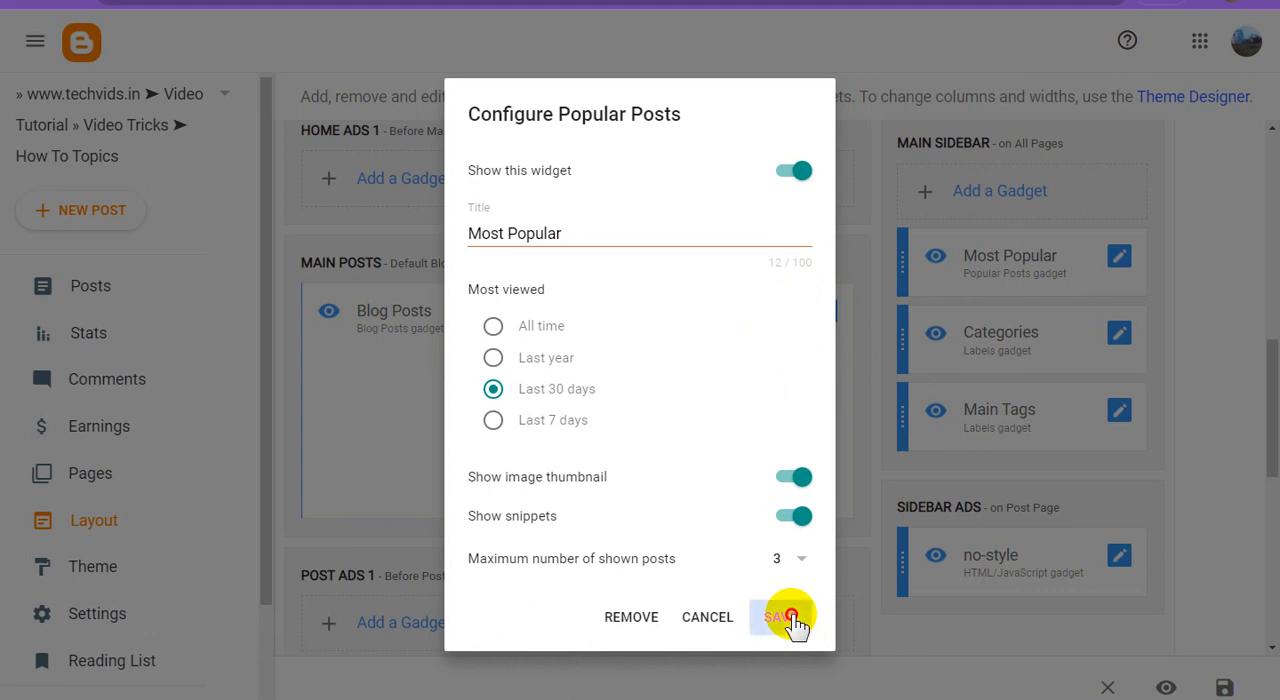
{"action": "left_click", "coordinate": [790, 560]}
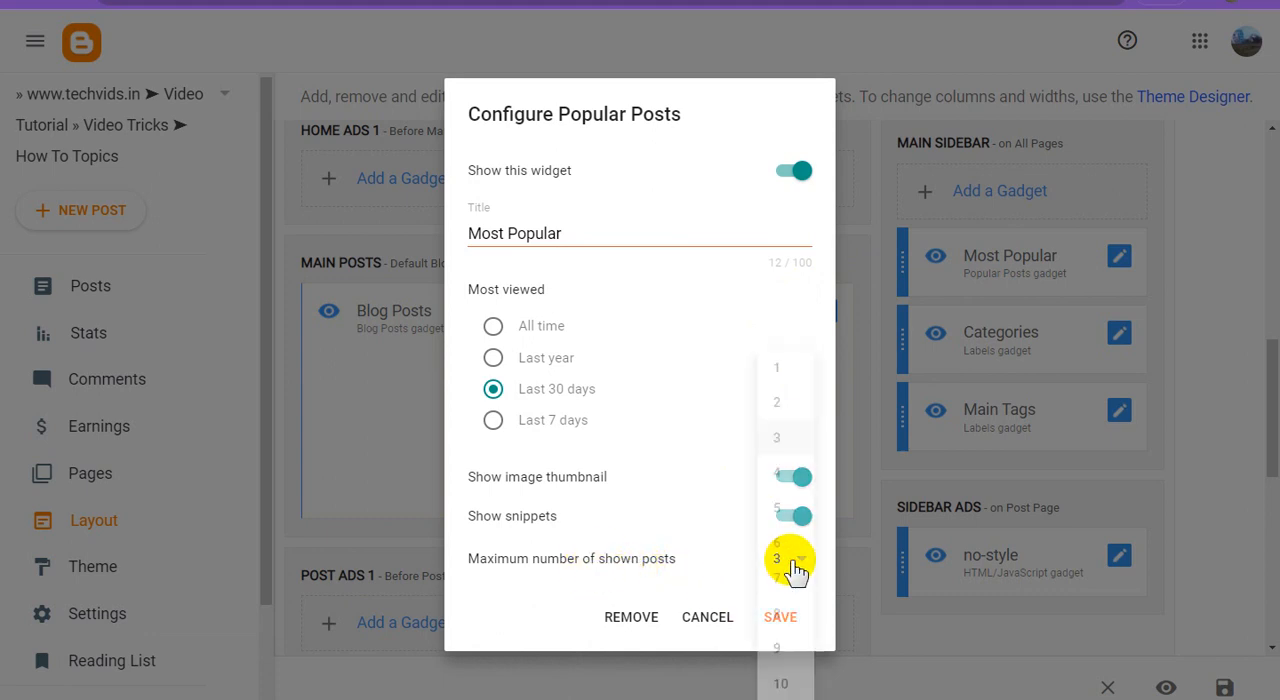
{"action": "left_click", "coordinate": [780, 680]}
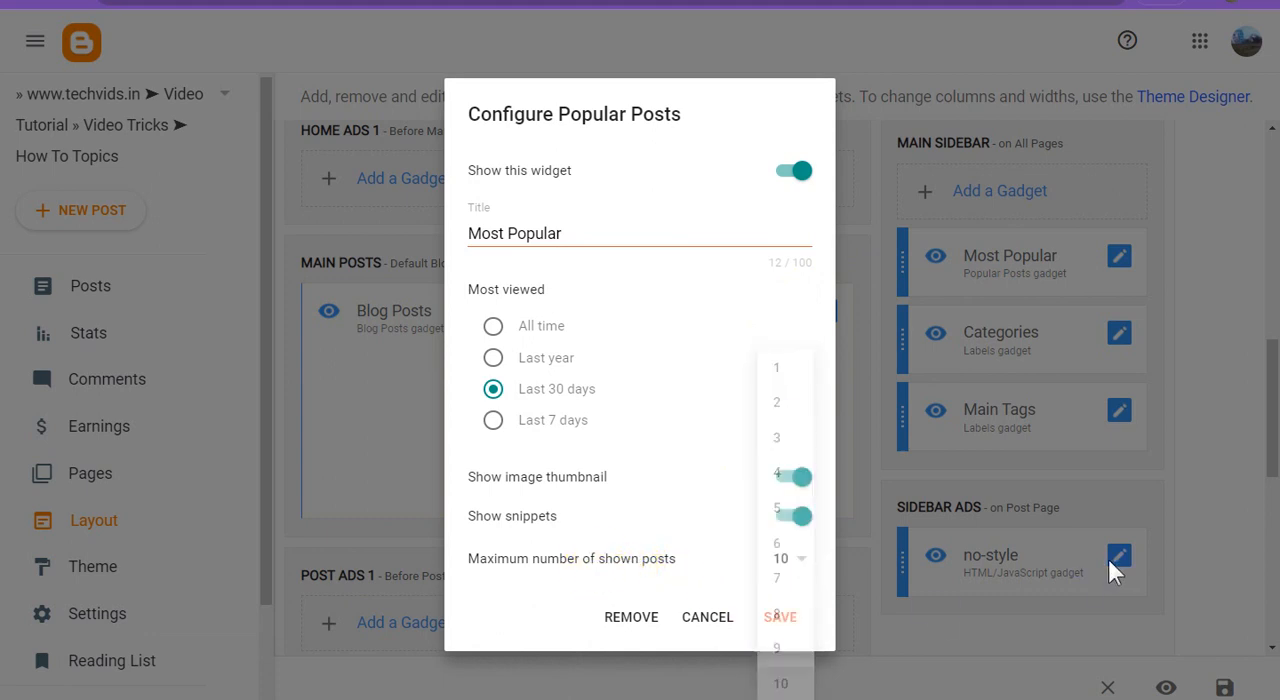
{"action": "left_click", "coordinate": [785, 618]}
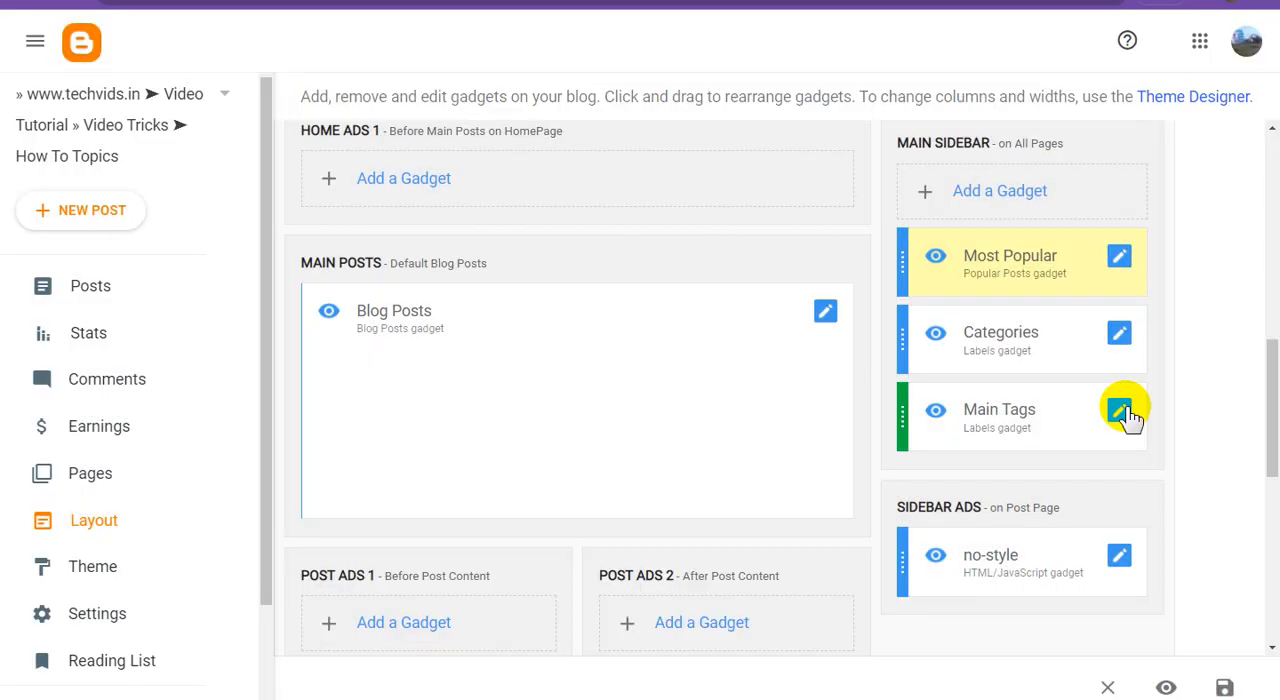
Retitle the Main Tags gadget as "Post Tags" and toggle its option to show the number of posts per label.
{"action": "left_click", "coordinate": [1119, 410]}
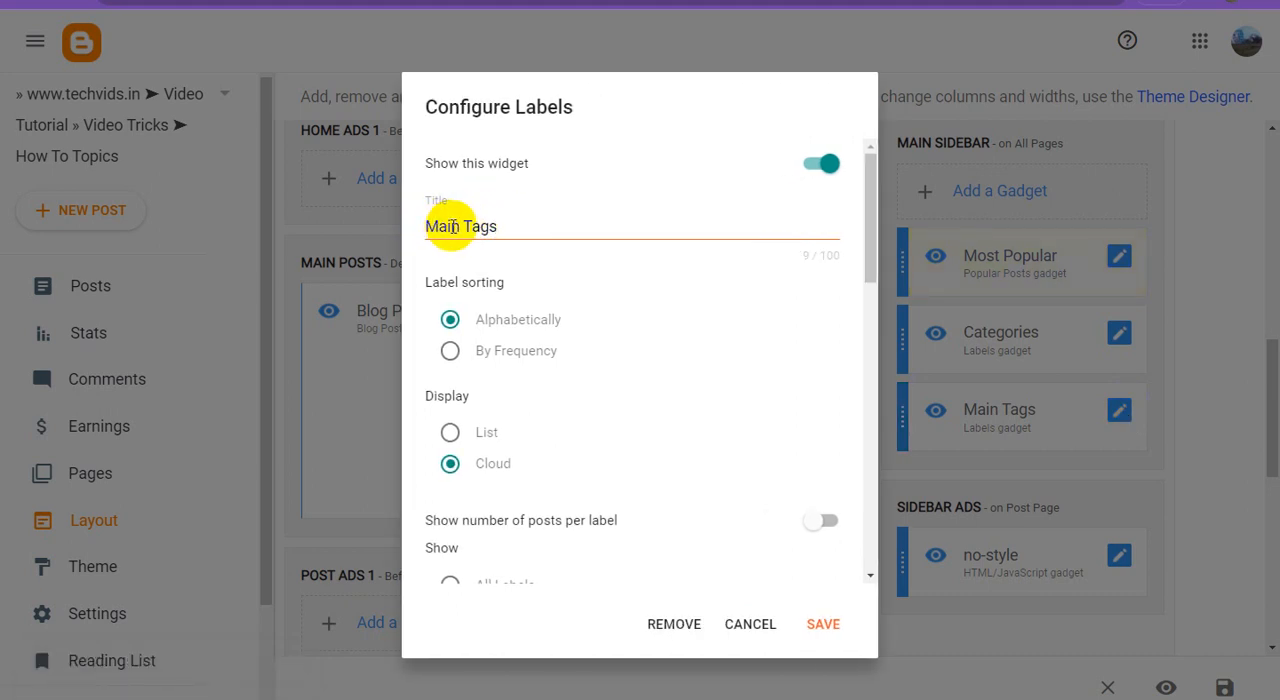
{"action": "left_click_drag", "start_coordinate": [459, 228], "coordinate": [380, 234]}
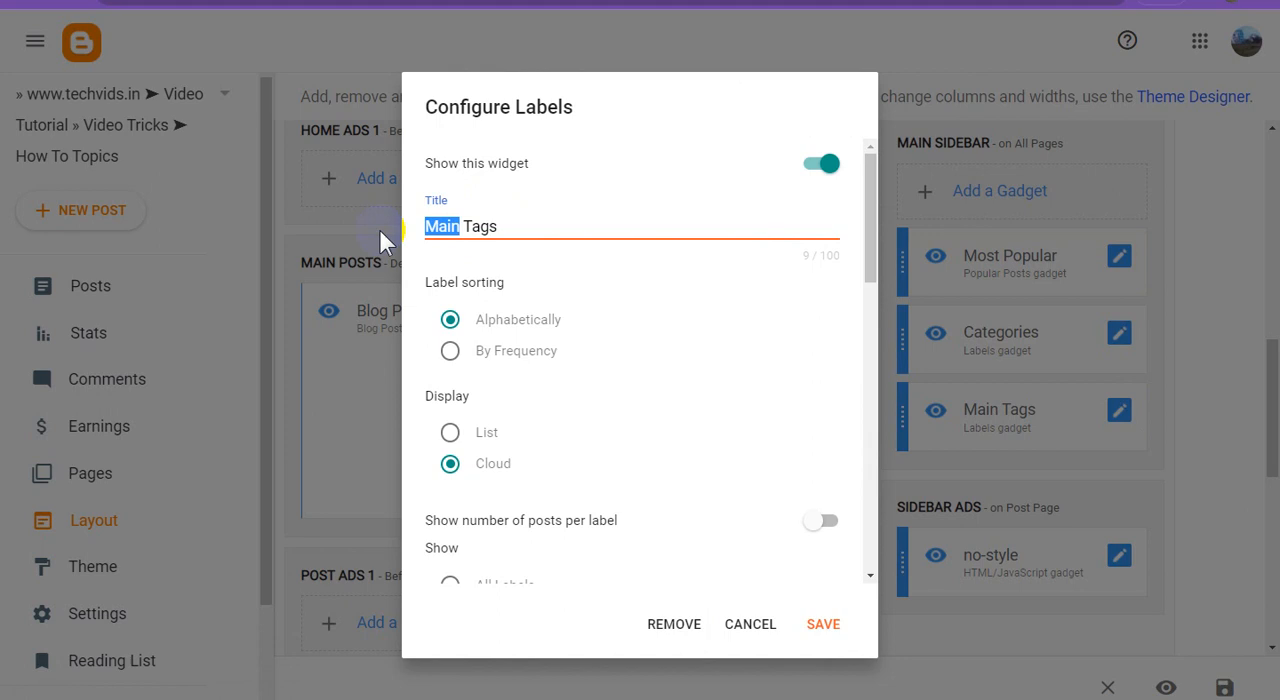
{"action": "type", "text": "Post"}
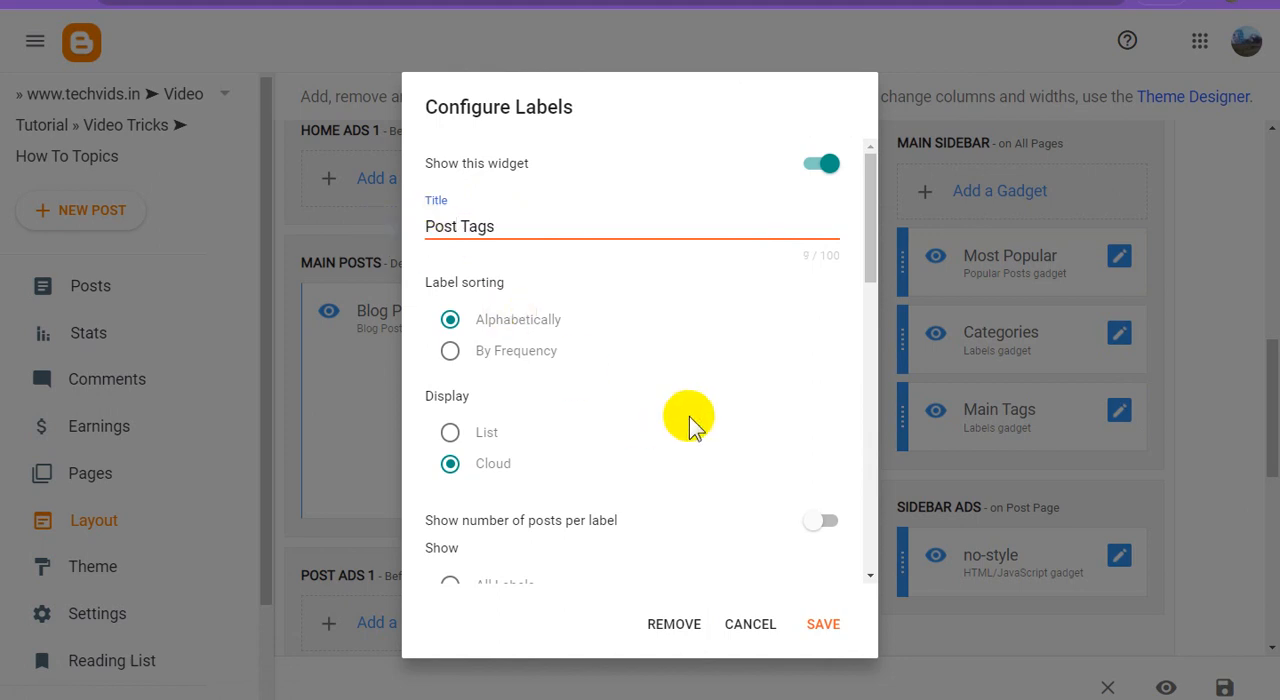
{"action": "scroll", "coordinate": [755, 468], "scroll_direction": "down", "scroll_amount": 2}
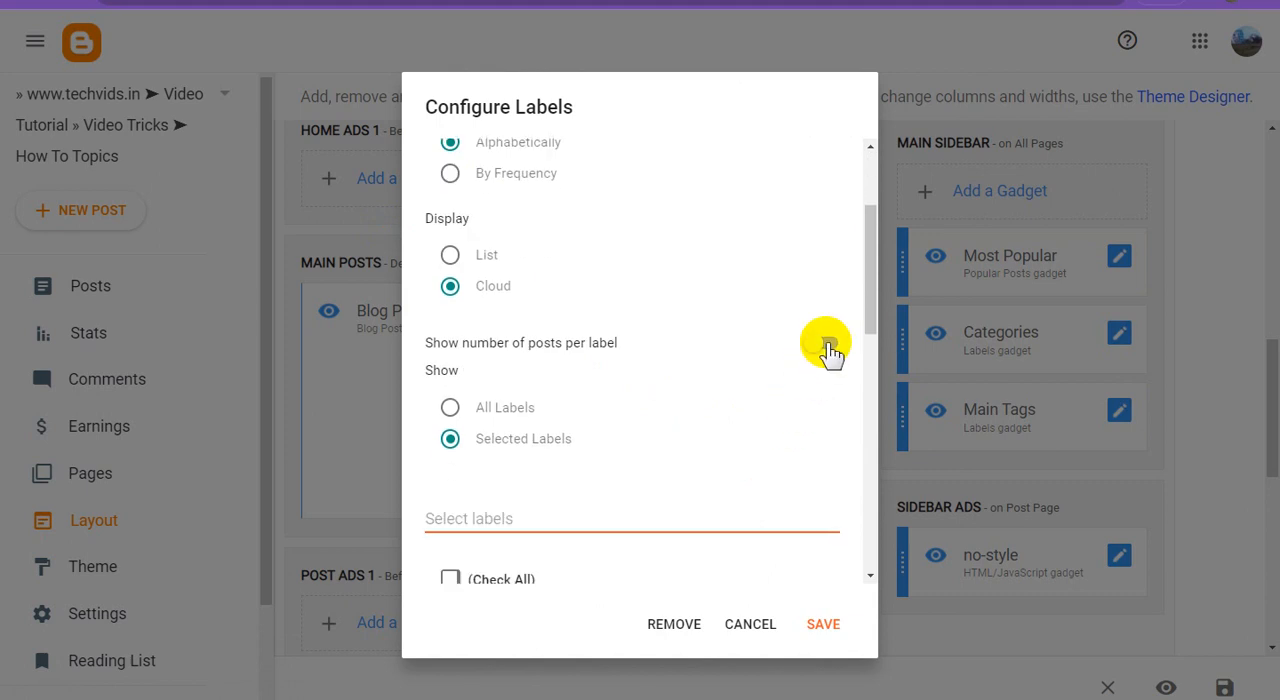
{"action": "scroll", "coordinate": [704, 437], "scroll_direction": "down", "scroll_amount": 2}
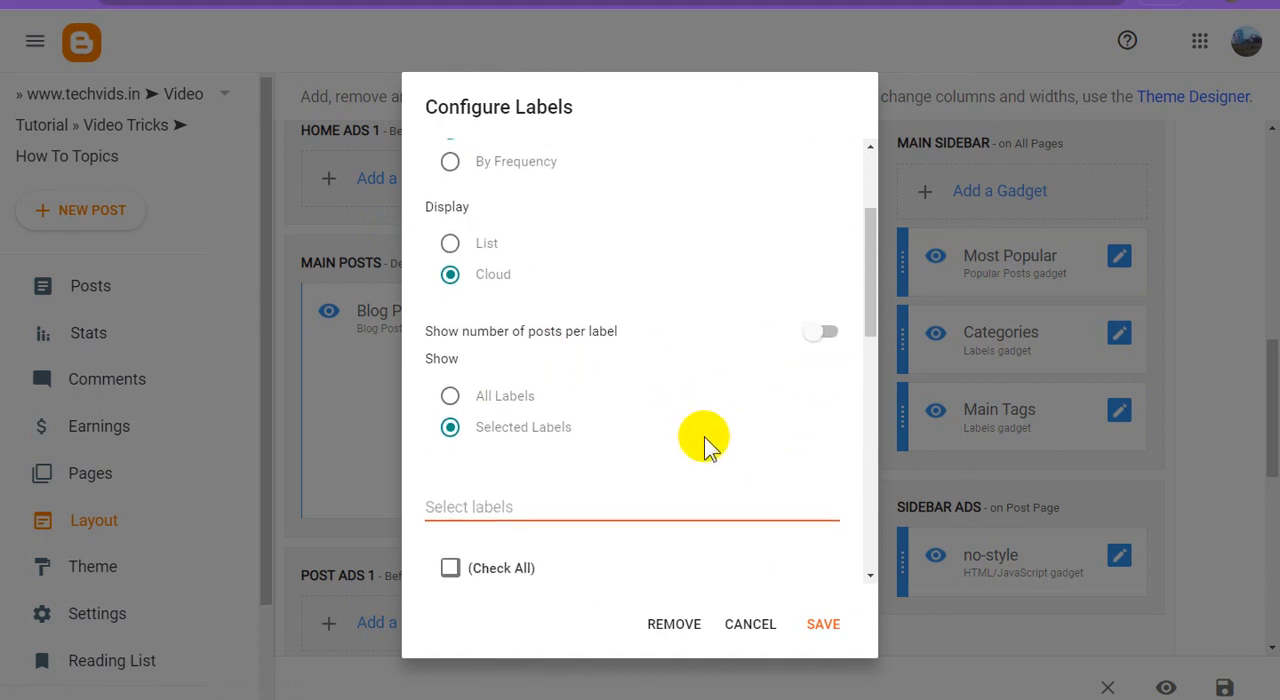
{"action": "scroll", "coordinate": [704, 437], "scroll_direction": "up", "scroll_amount": 2}
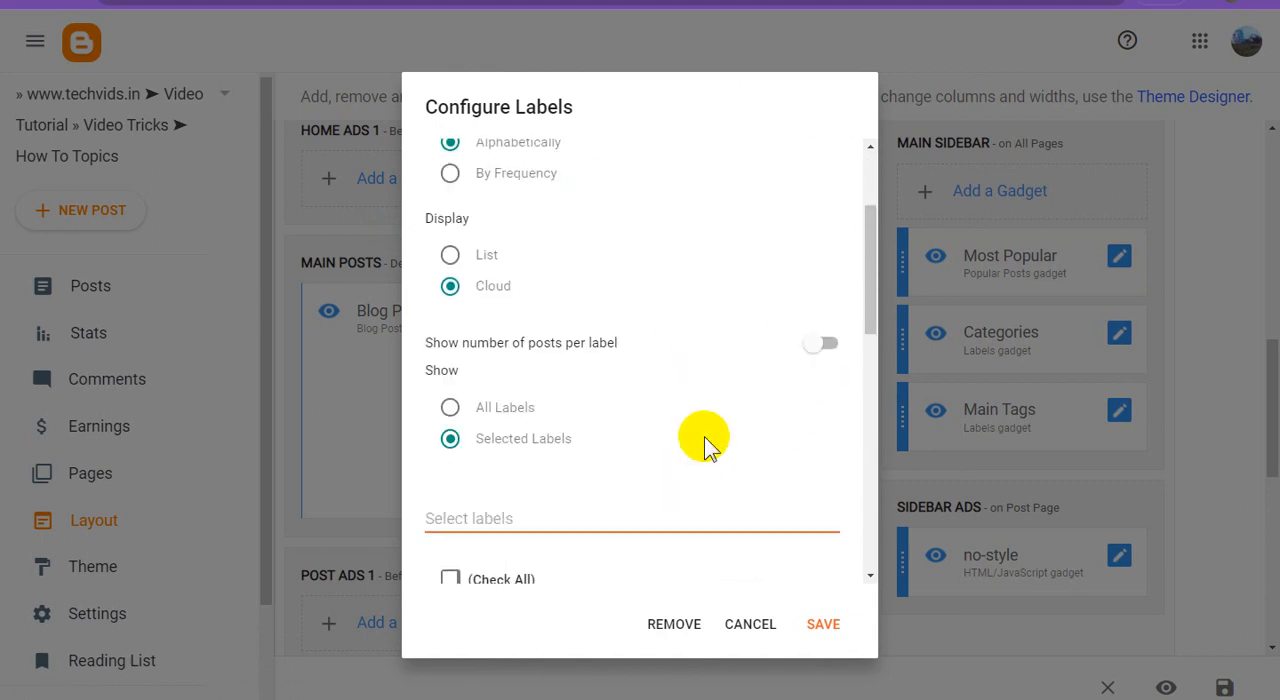
{"action": "left_click", "coordinate": [829, 350]}
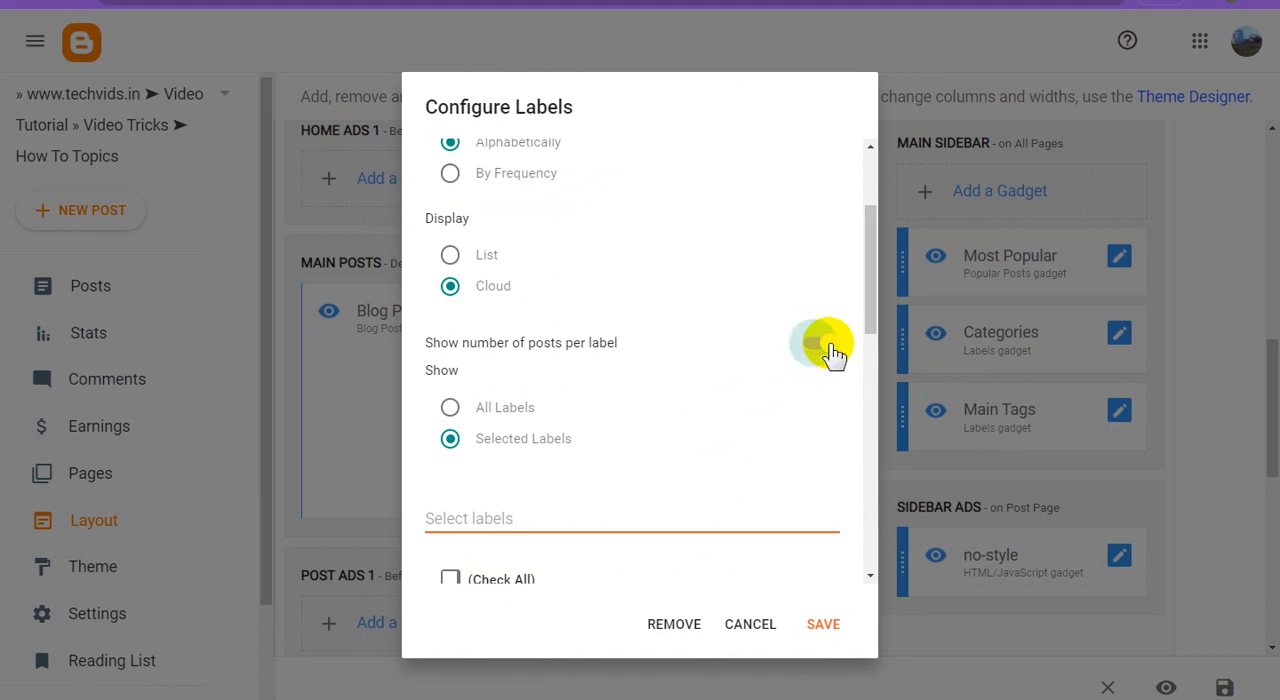
Include the Blogspot Tubes, DJ Hunt Music and FB Tutorial Video labels in the Post Tags gadget.
{"action": "scroll", "coordinate": [782, 508], "scroll_direction": "down", "scroll_amount": 2}
{"action": "scroll", "coordinate": [788, 510], "scroll_direction": "down", "scroll_amount": 6}
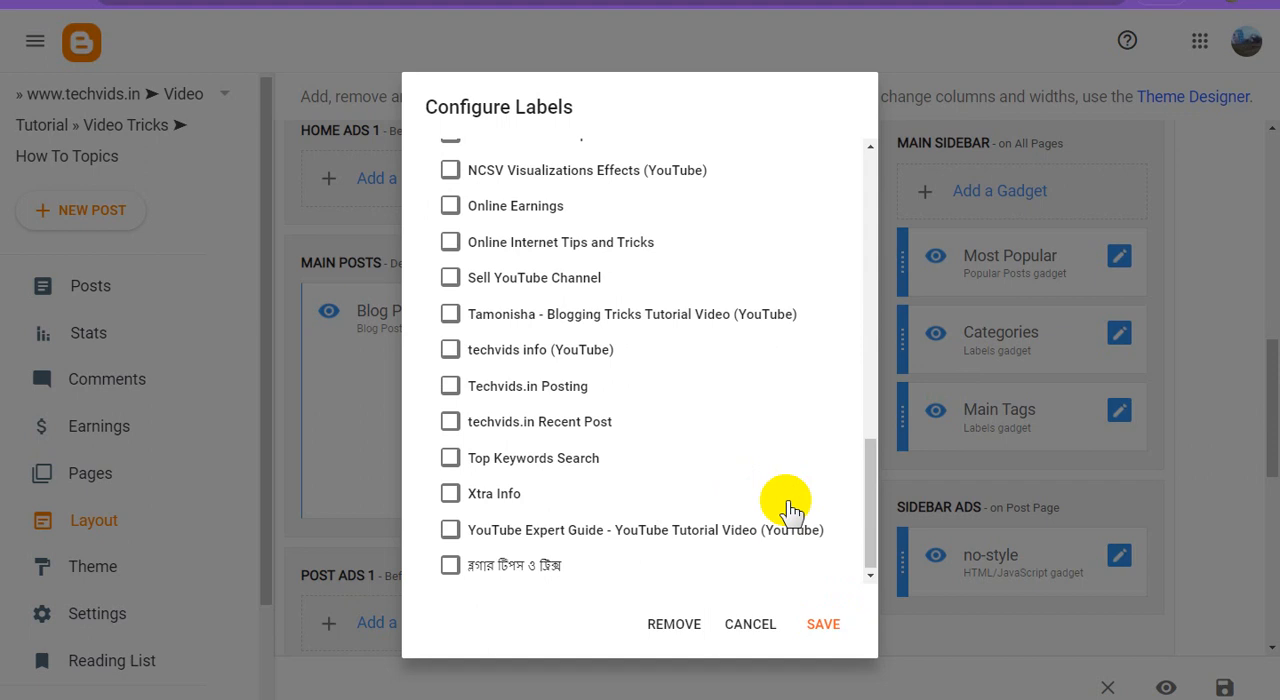
{"action": "scroll", "coordinate": [705, 497], "scroll_direction": "up", "scroll_amount": 5}
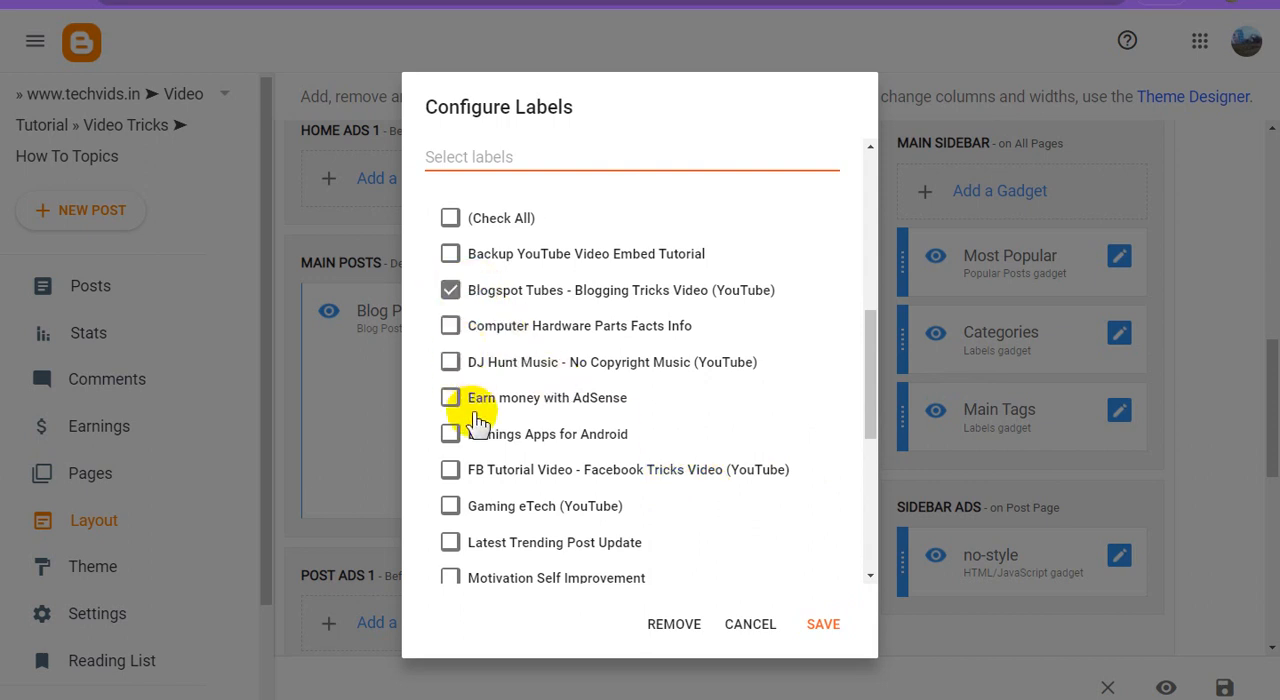
{"action": "left_click", "coordinate": [455, 363]}
{"action": "left_click", "coordinate": [515, 467]}
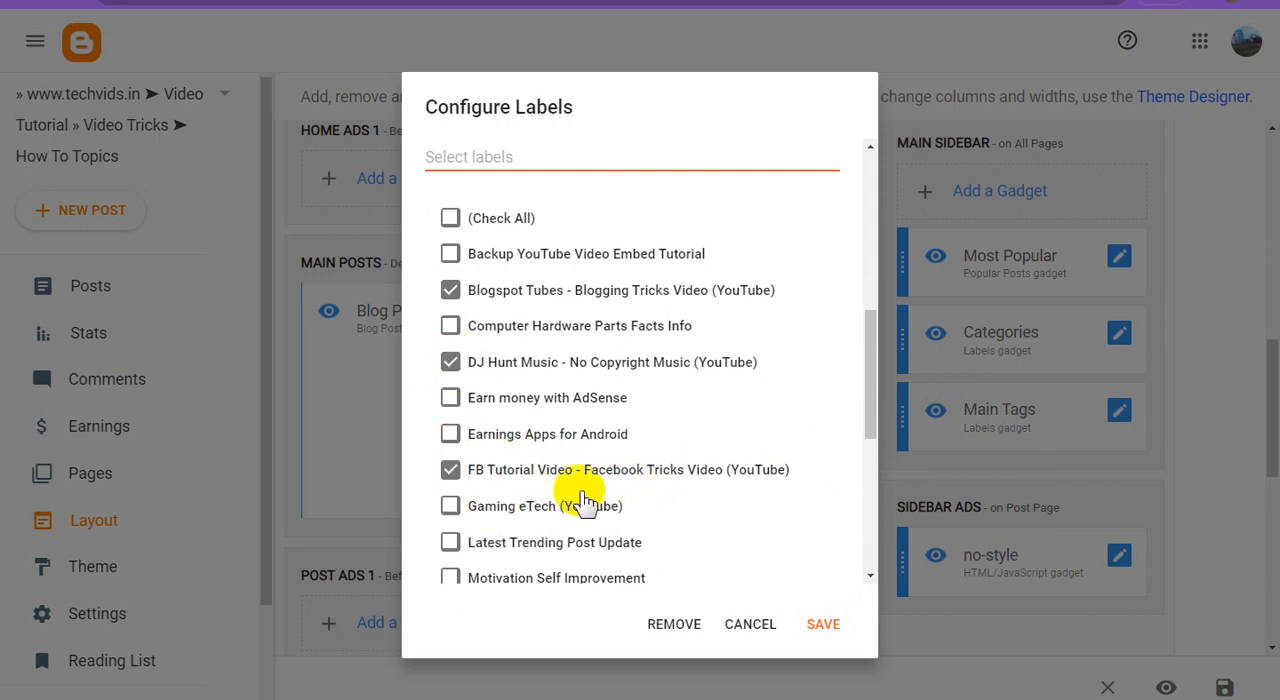
Add the Gaming eTech, Blogging Tricks Tutorial Video and YouTube Expert Guide labels to the Post Tags selection.
{"action": "scroll", "coordinate": [586, 480], "scroll_direction": "down", "scroll_amount": 1}
{"action": "scroll", "coordinate": [586, 495], "scroll_direction": "down", "scroll_amount": 1}
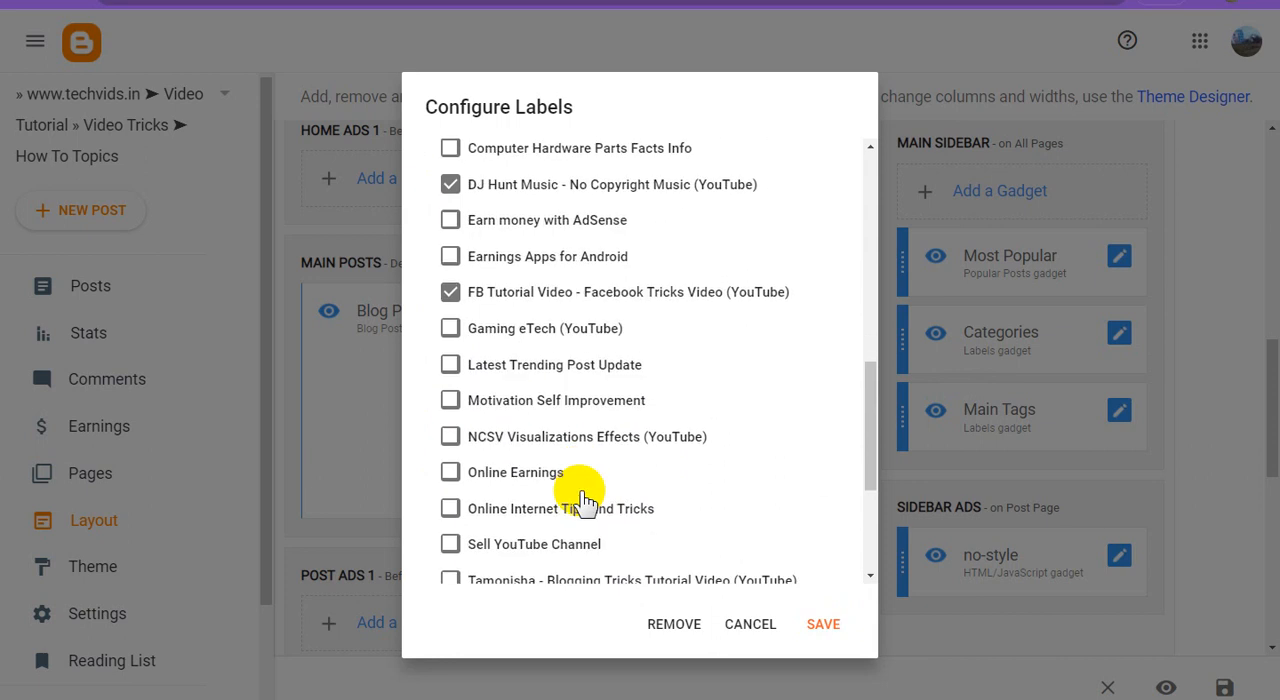
{"action": "left_click", "coordinate": [452, 333]}
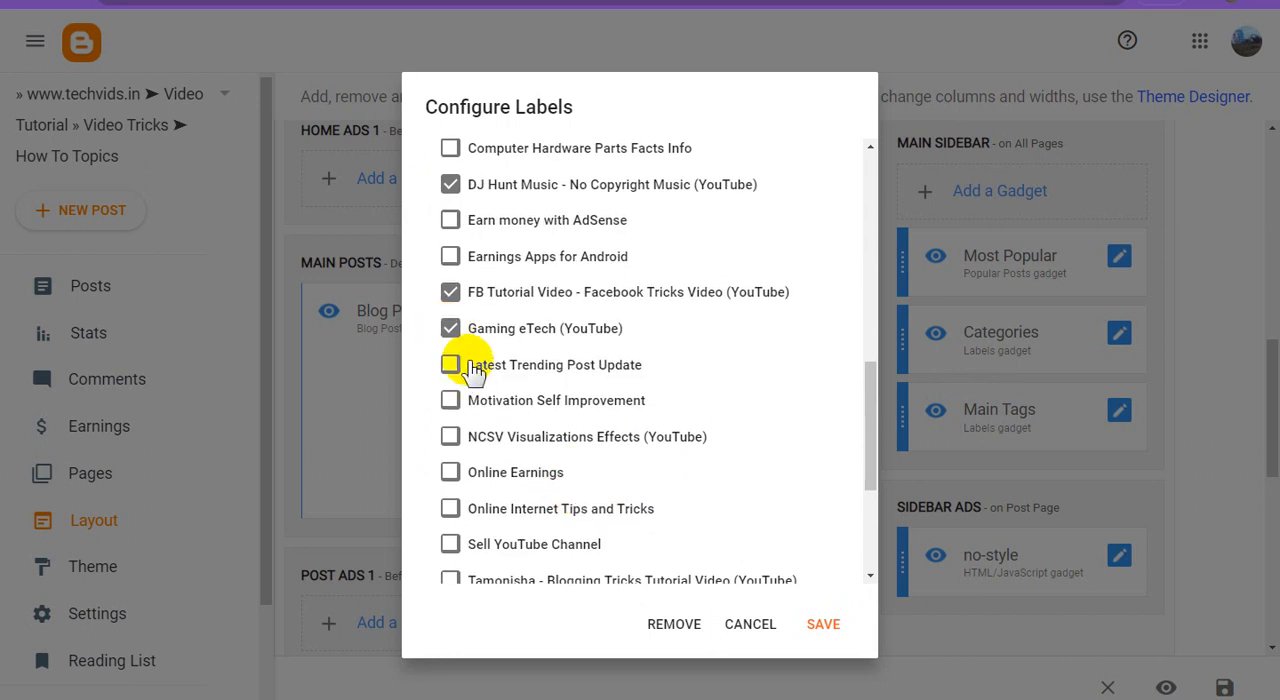
{"action": "scroll", "coordinate": [648, 472], "scroll_direction": "down", "scroll_amount": 1}
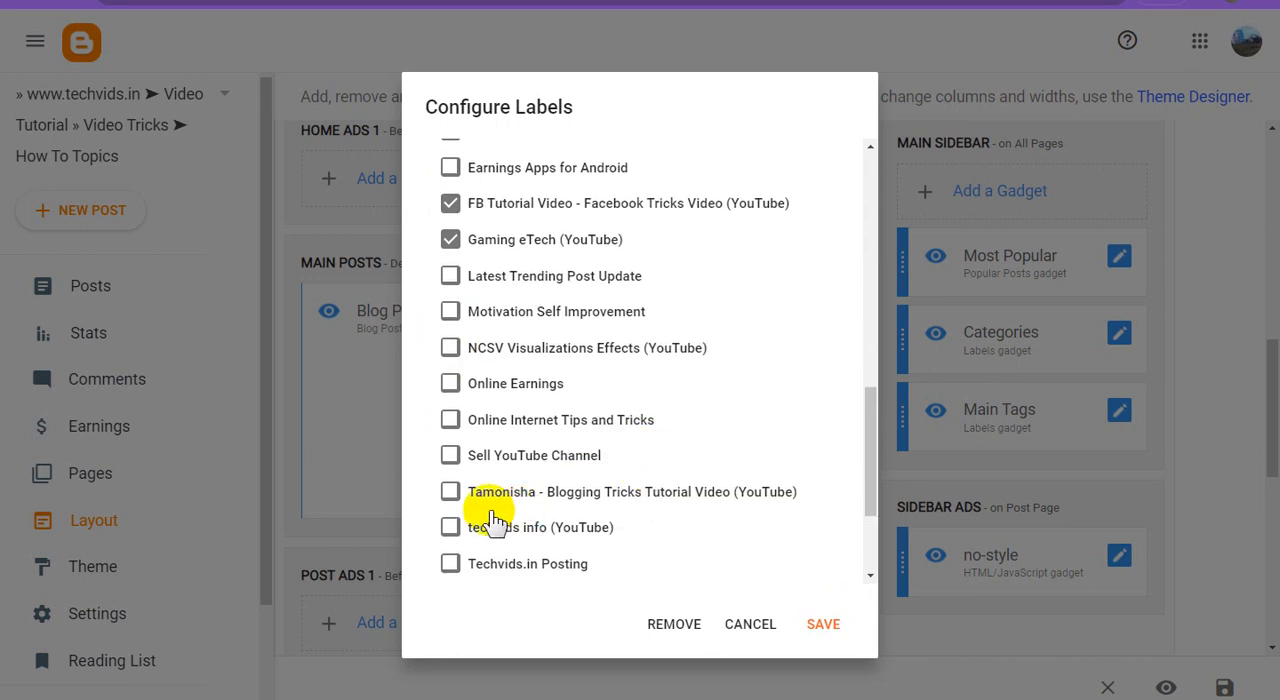
{"action": "left_click", "coordinate": [451, 492]}
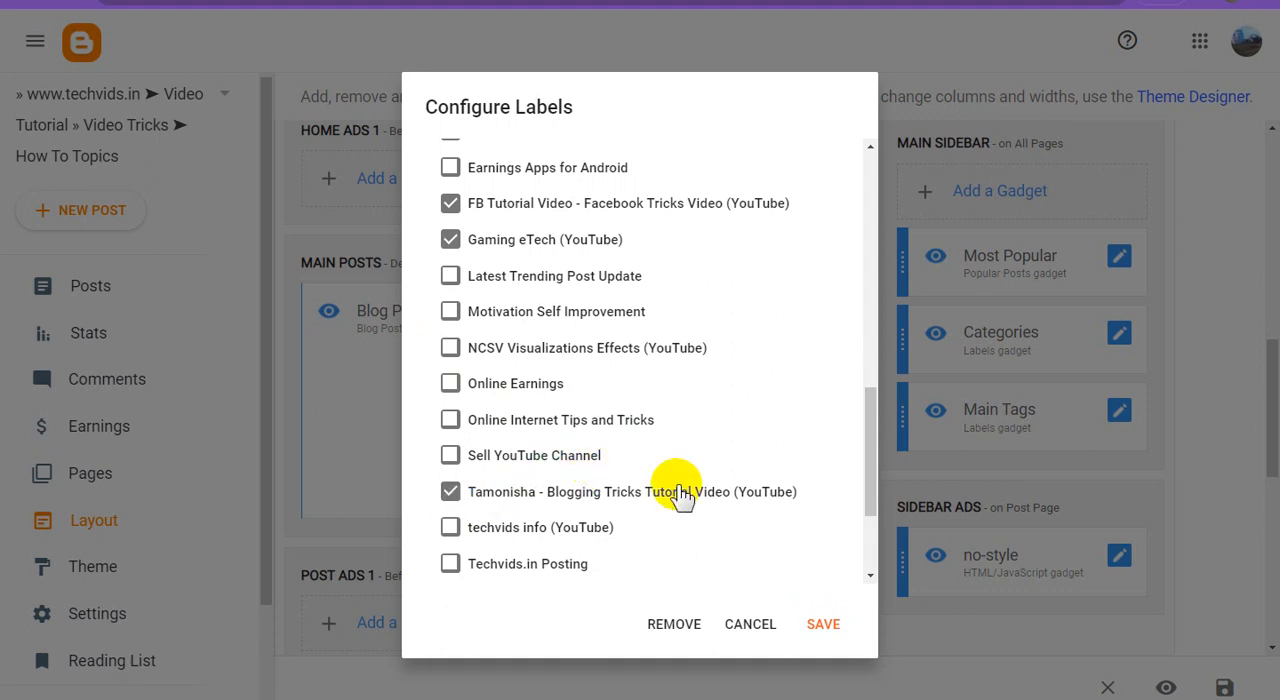
{"action": "scroll", "coordinate": [680, 494], "scroll_direction": "down", "scroll_amount": 2}
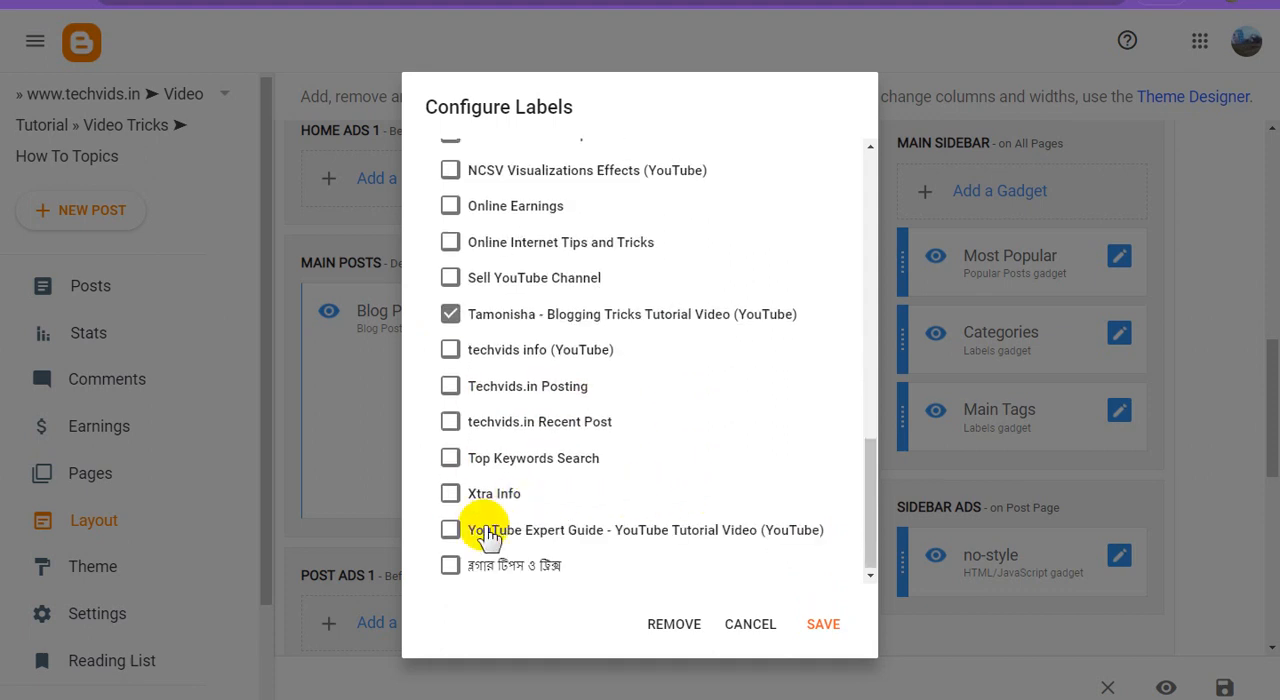
{"action": "left_click", "coordinate": [451, 530]}
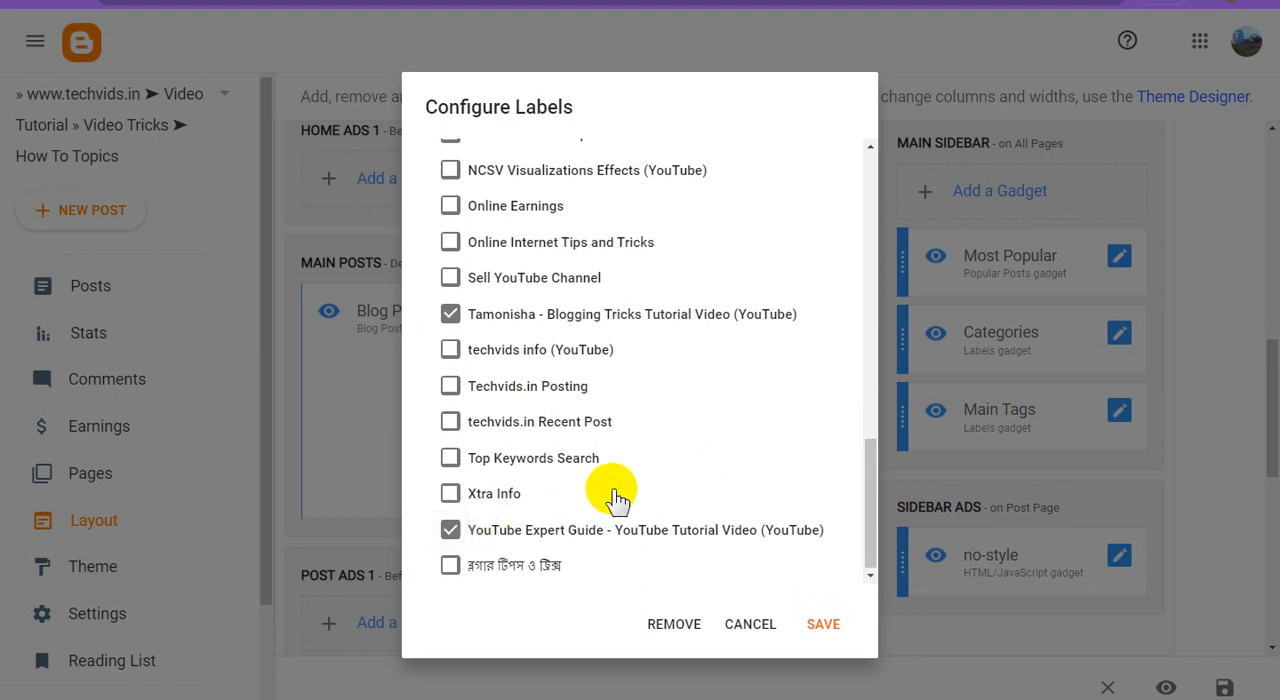
Check the full list of selected labels and save the Post Tags gadget.
{"action": "scroll", "coordinate": [694, 508], "scroll_direction": "up", "scroll_amount": 6}
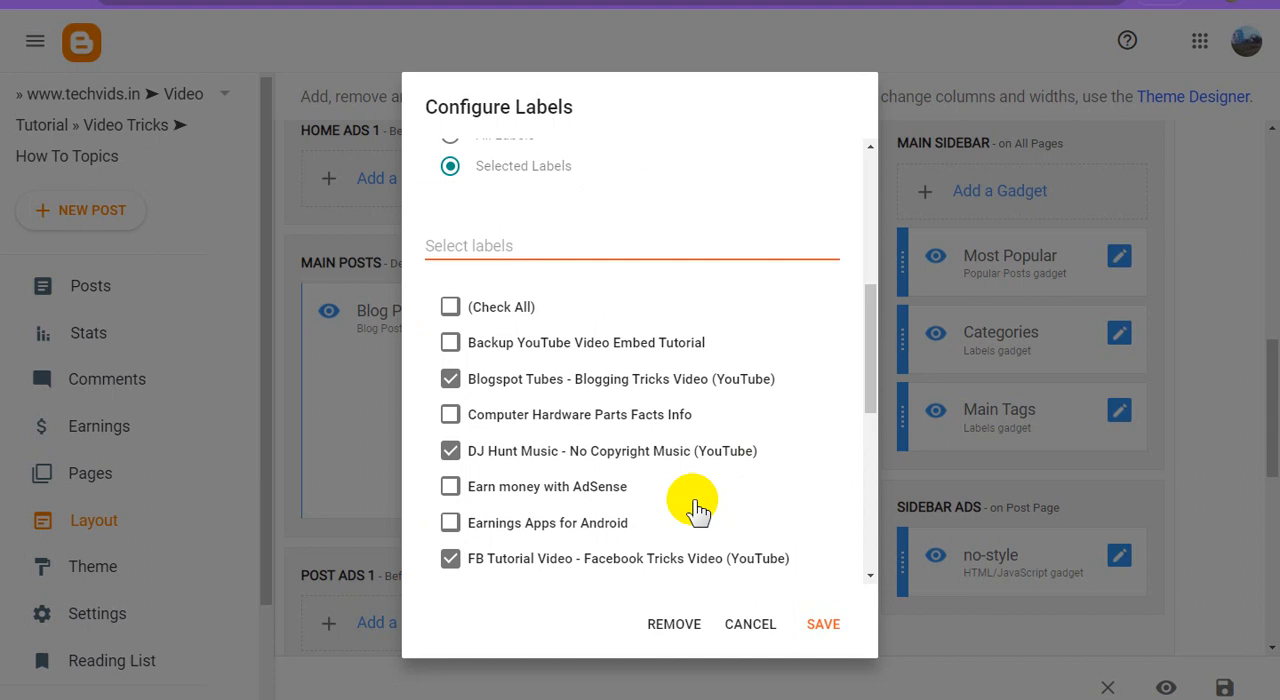
{"action": "scroll", "coordinate": [697, 508], "scroll_direction": "down", "scroll_amount": 6}
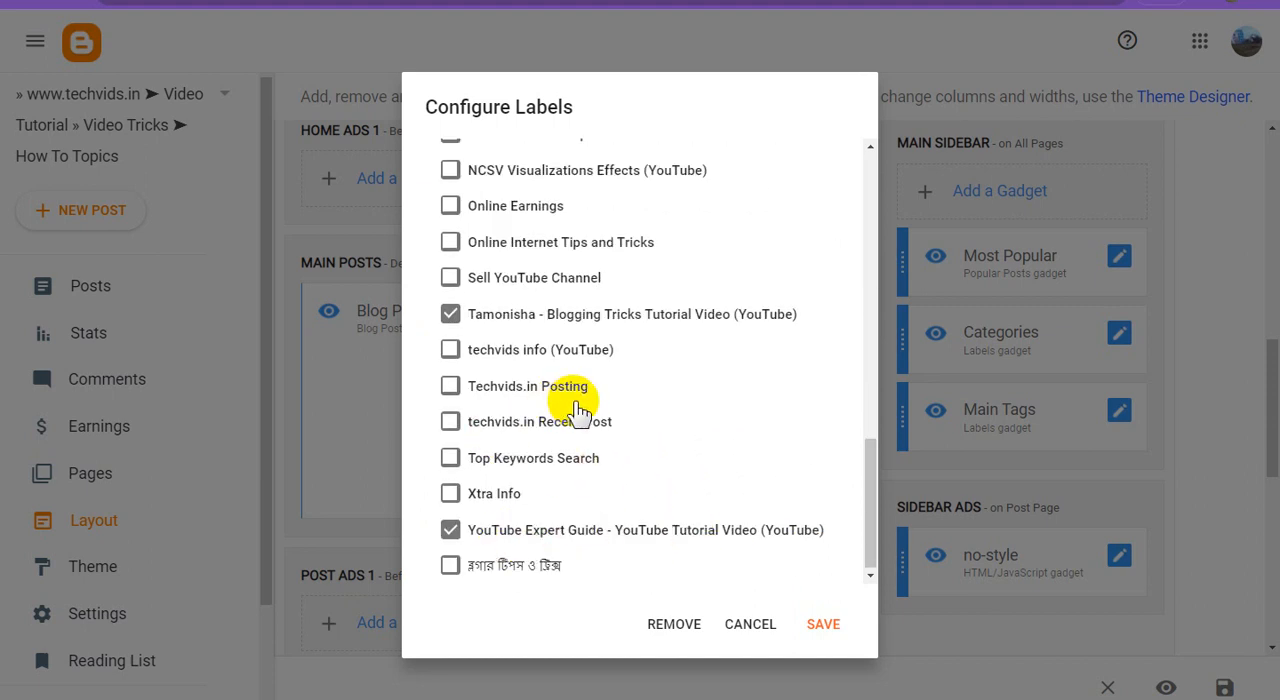
{"action": "scroll", "coordinate": [578, 410], "scroll_direction": "up", "scroll_amount": 1}
{"action": "scroll", "coordinate": [585, 417], "scroll_direction": "up", "scroll_amount": 1}
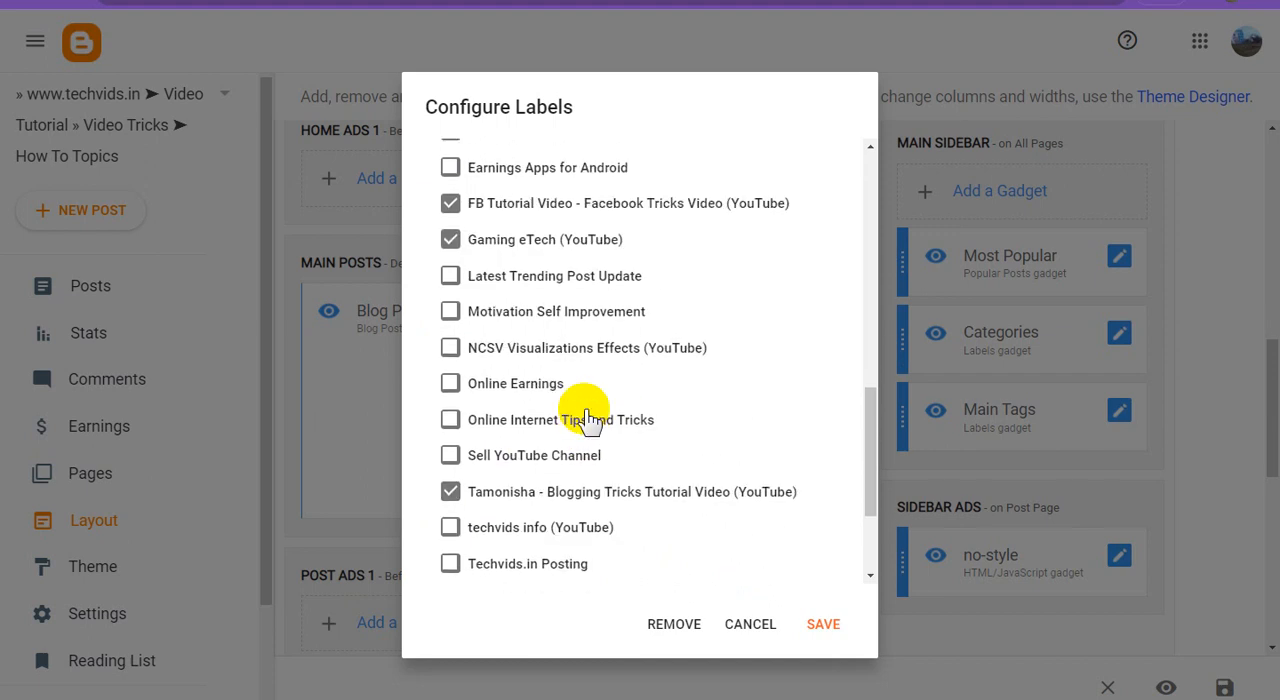
{"action": "scroll", "coordinate": [590, 420], "scroll_direction": "up", "scroll_amount": 2}
{"action": "scroll", "coordinate": [590, 420], "scroll_direction": "up", "scroll_amount": 1}
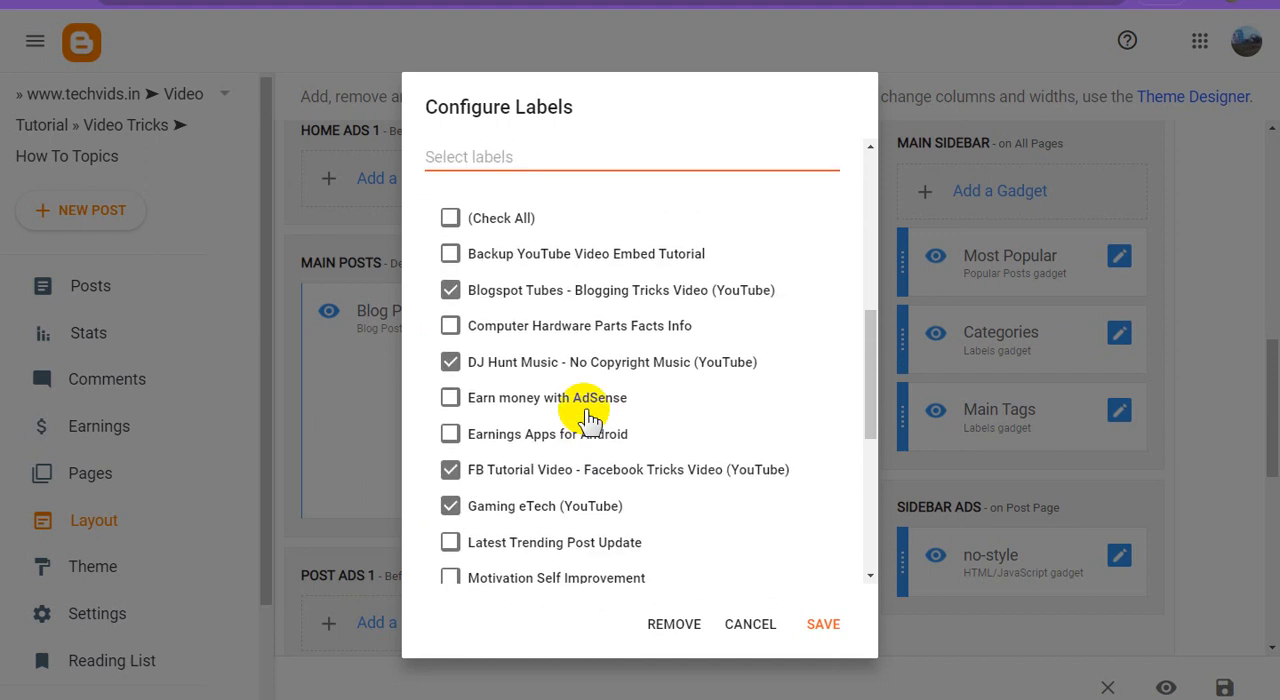
{"action": "scroll", "coordinate": [588, 417], "scroll_direction": "up", "scroll_amount": 1}
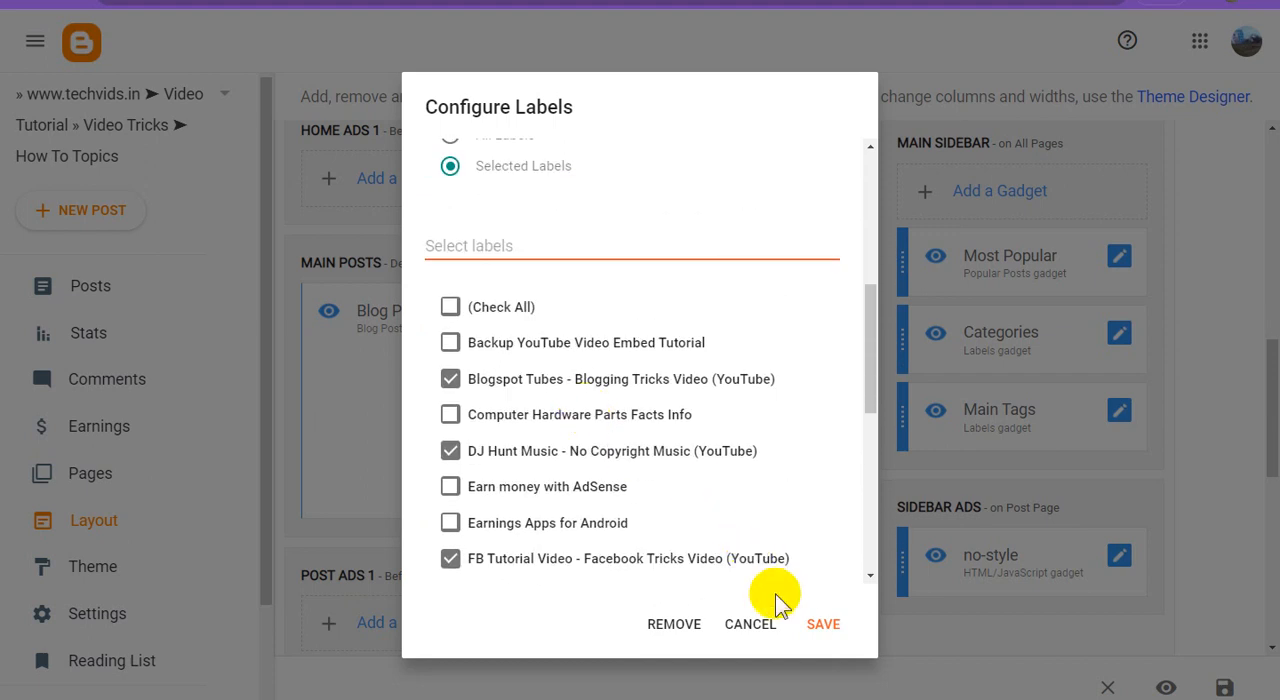
{"action": "left_click", "coordinate": [823, 600]}
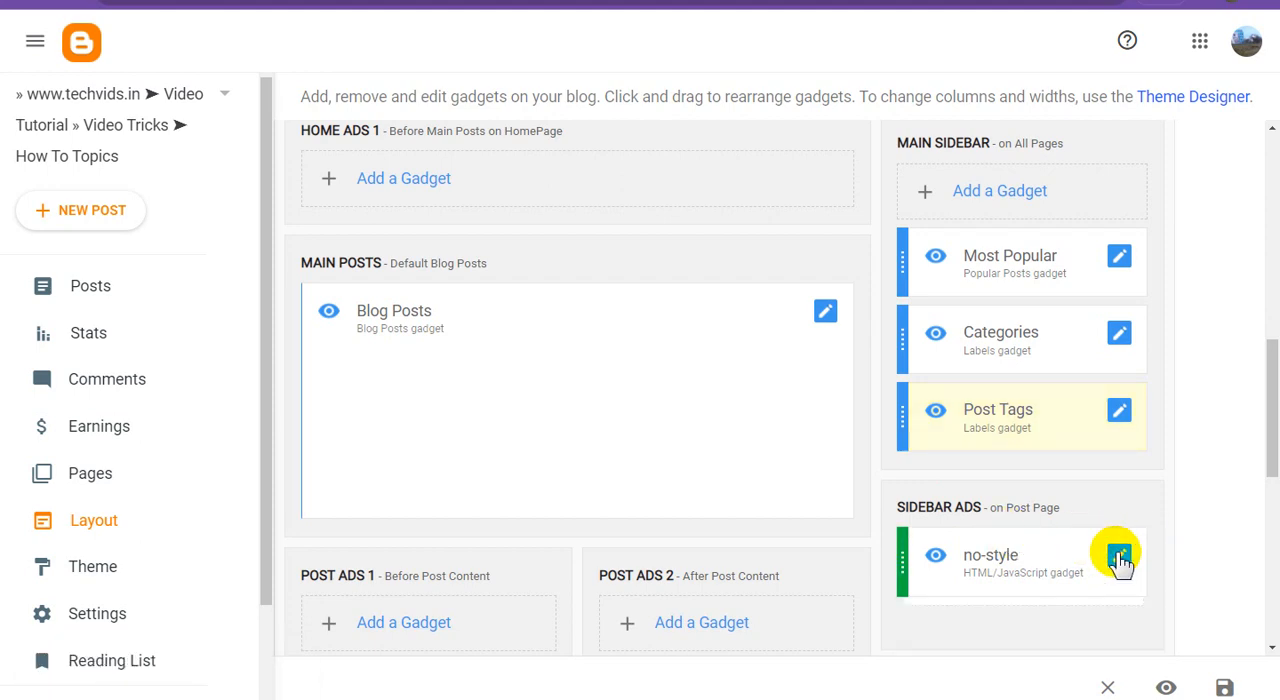
Review the title and HTML content of the no-style gadget in Sidebar Ads, and close it without saving.
{"action": "left_click", "coordinate": [1119, 557]}
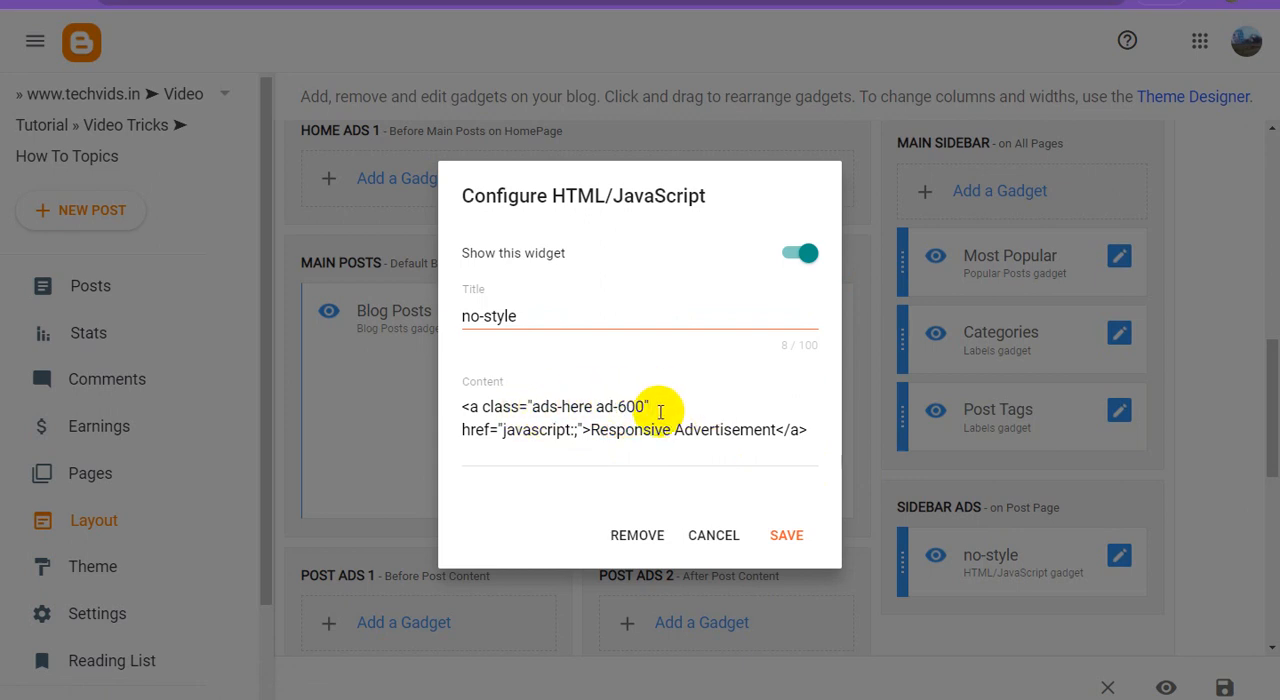
{"action": "left_click", "coordinate": [714, 535]}
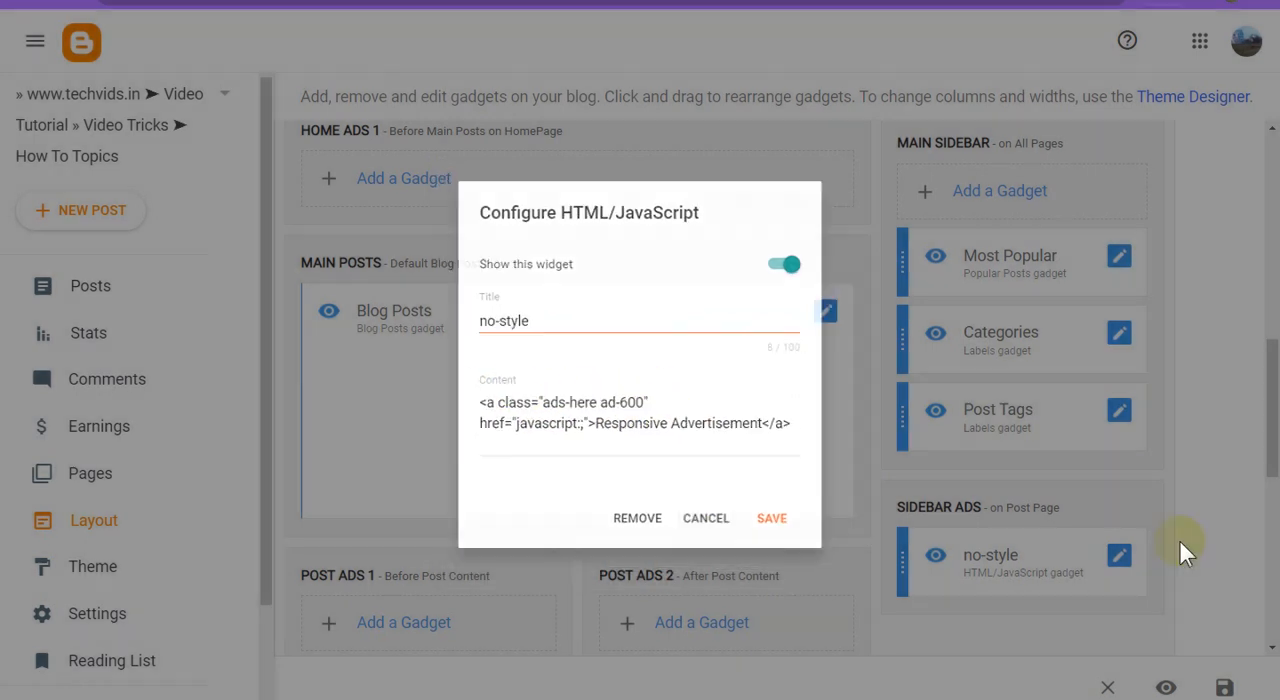
{"action": "scroll", "coordinate": [1150, 530], "scroll_direction": "down", "scroll_amount": 5}
{"action": "scroll", "coordinate": [1155, 530], "scroll_direction": "down", "scroll_amount": 2}
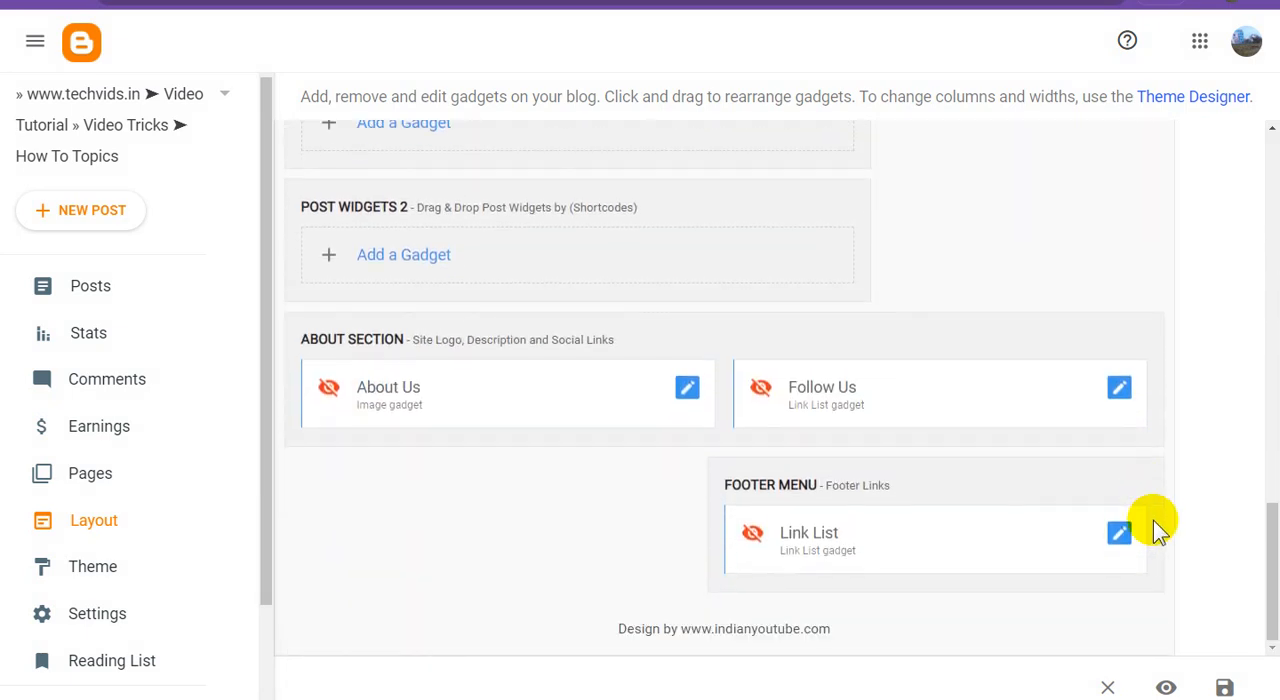
Save the layout arrangement and refresh the live blog's homepage.
{"action": "left_click", "coordinate": [1224, 687]}
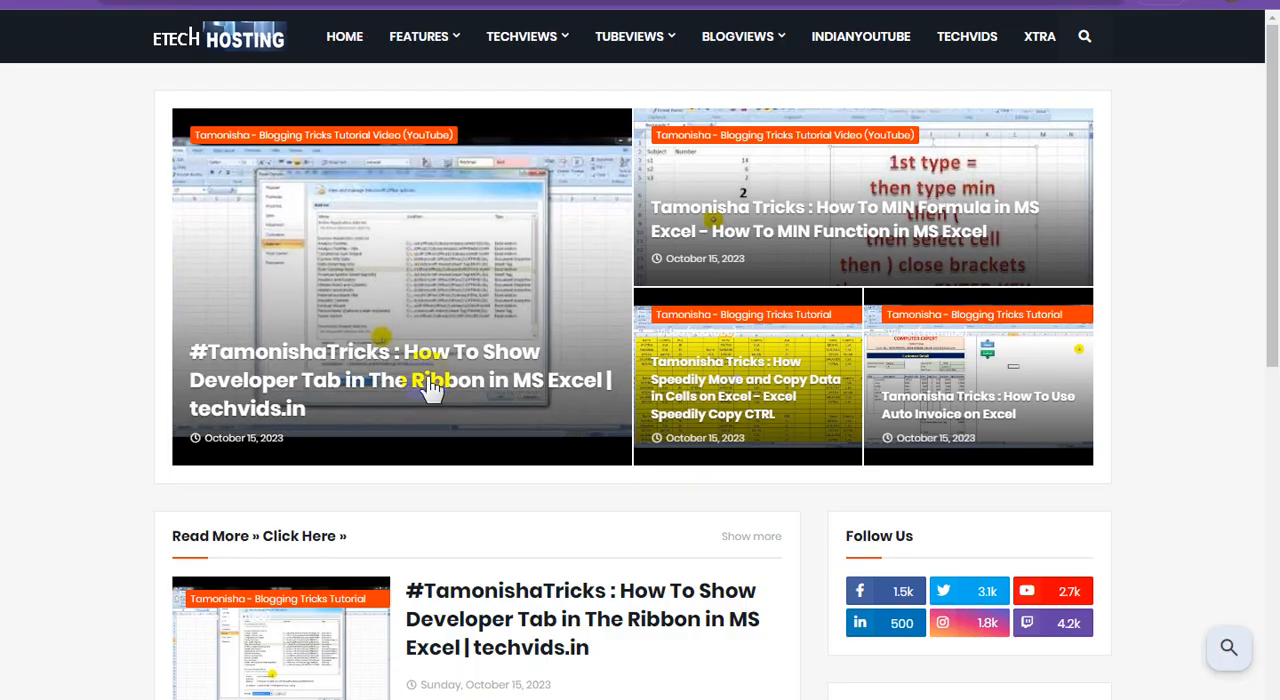
{"action": "left_click", "coordinate": [437, 403]}
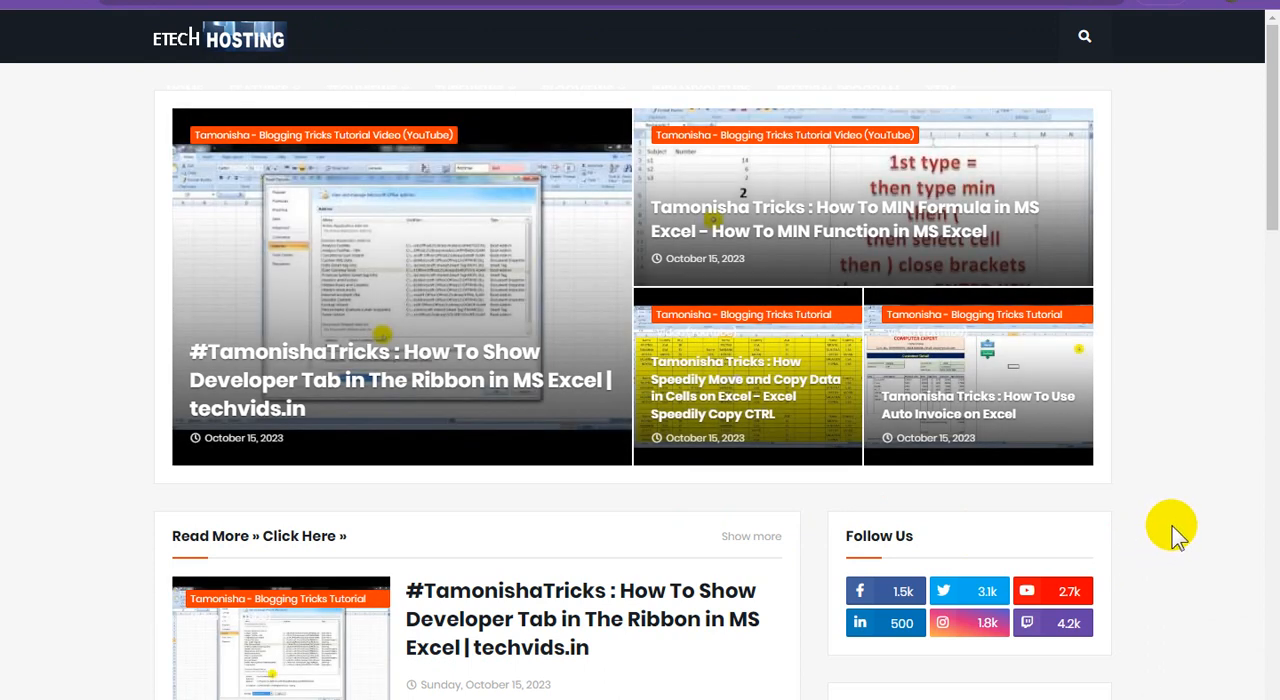
Check the live homepage's header menu, featured posts and sidebar, and reload the page.
{"action": "scroll", "coordinate": [1175, 535], "scroll_direction": "down", "scroll_amount": 3}
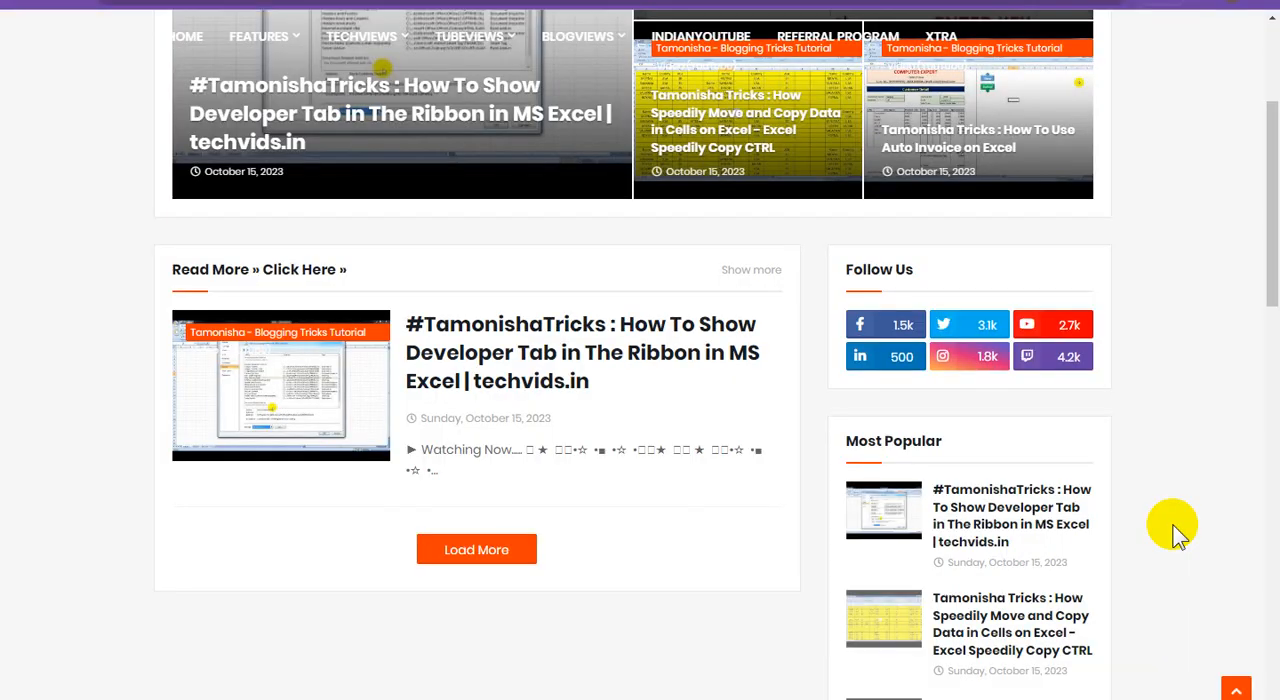
{"action": "scroll", "coordinate": [1175, 535], "scroll_direction": "up", "scroll_amount": 3}
{"action": "scroll", "coordinate": [1175, 535], "scroll_direction": "down", "scroll_amount": 2}
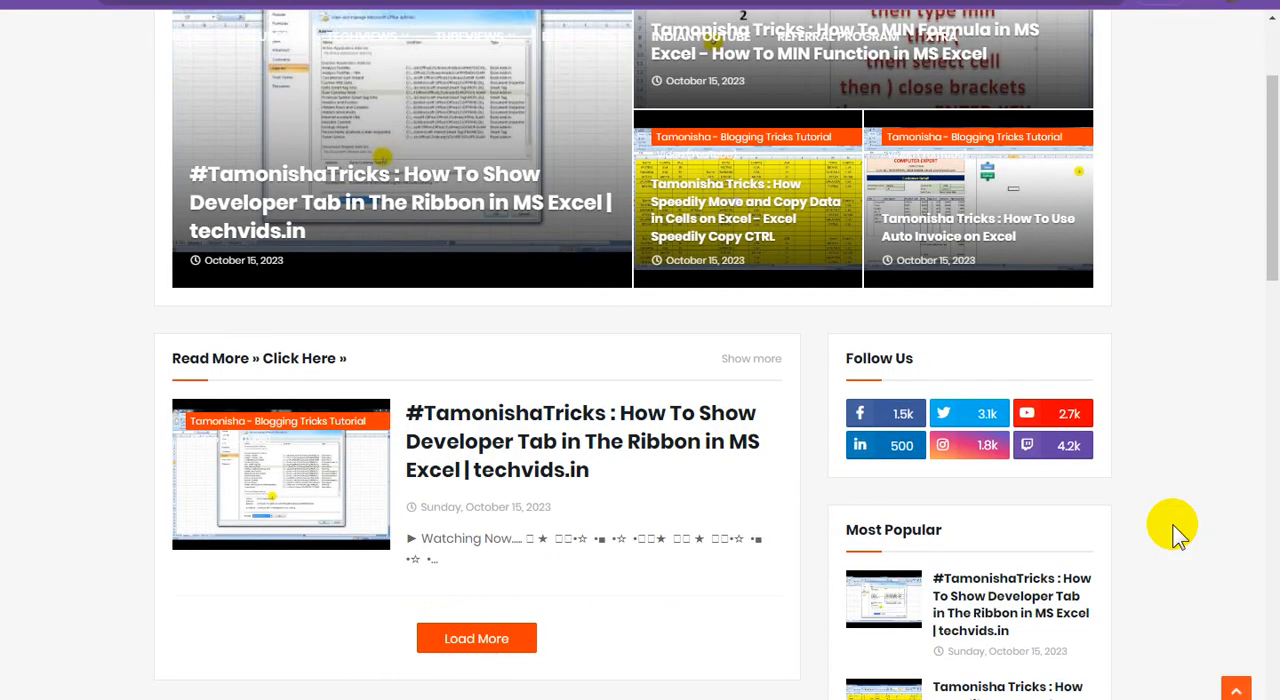
{"action": "scroll", "coordinate": [1175, 535], "scroll_direction": "up", "scroll_amount": 2}
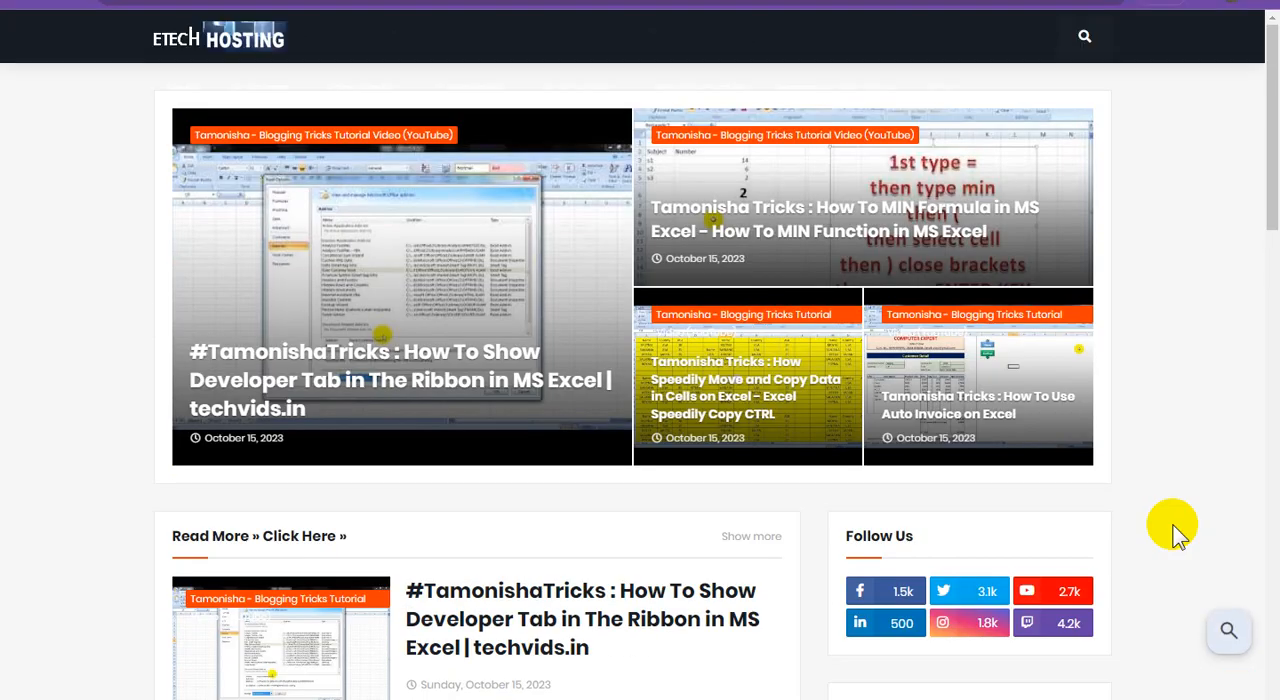
{"action": "scroll", "coordinate": [1175, 535], "scroll_direction": "down", "scroll_amount": 2}
{"action": "scroll", "coordinate": [1175, 535], "scroll_direction": "up", "scroll_amount": 2}
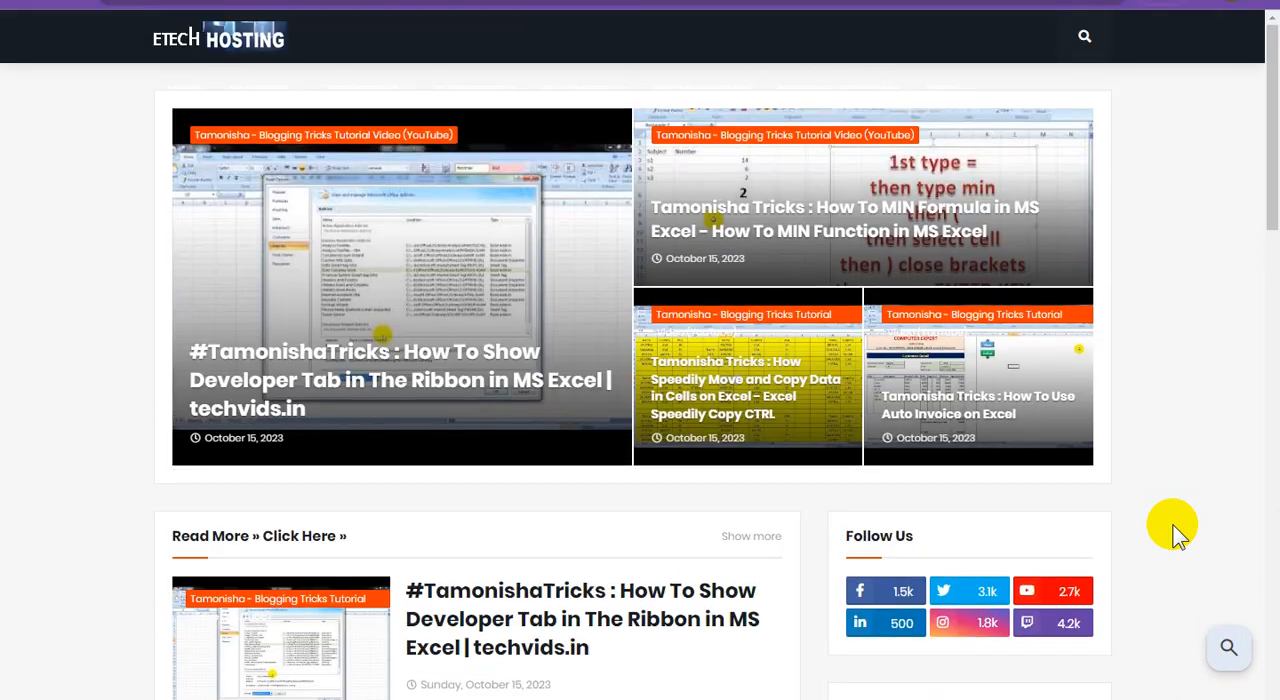
{"action": "scroll", "coordinate": [1175, 535], "scroll_direction": "down", "scroll_amount": 2}
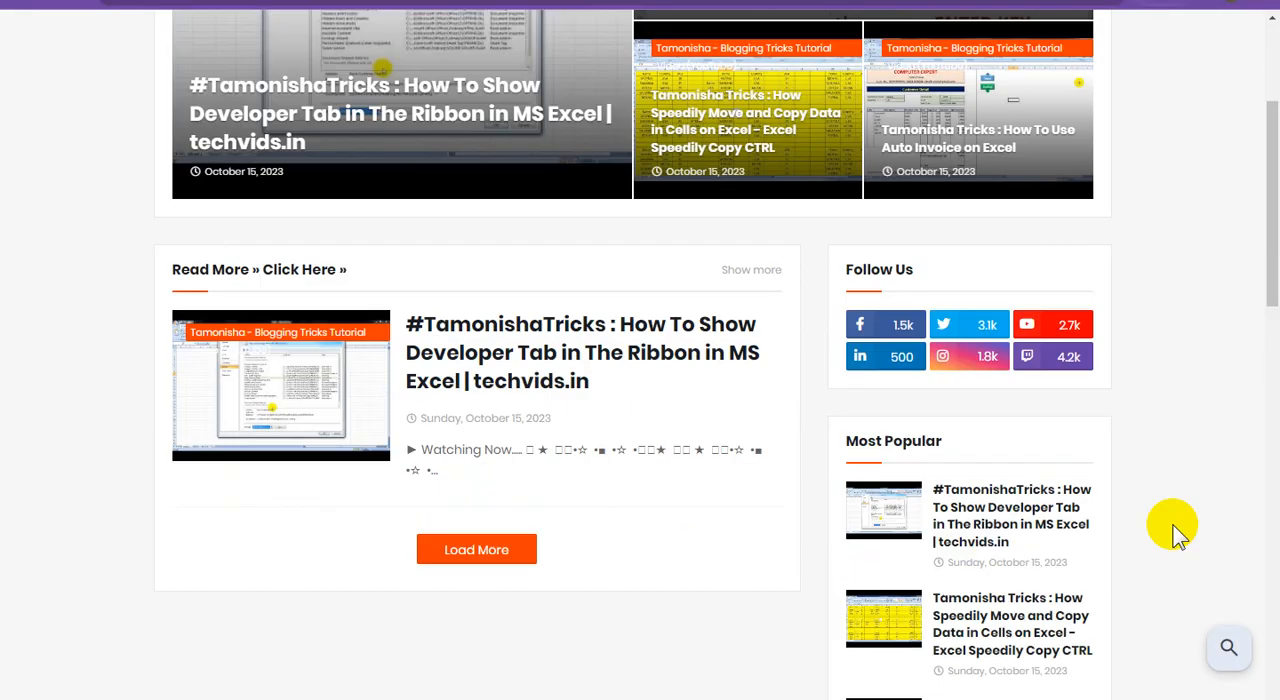
{"action": "scroll", "coordinate": [1175, 535], "scroll_direction": "up", "scroll_amount": 2}
{"action": "scroll", "coordinate": [404, 236], "scroll_direction": "down", "scroll_amount": 4}
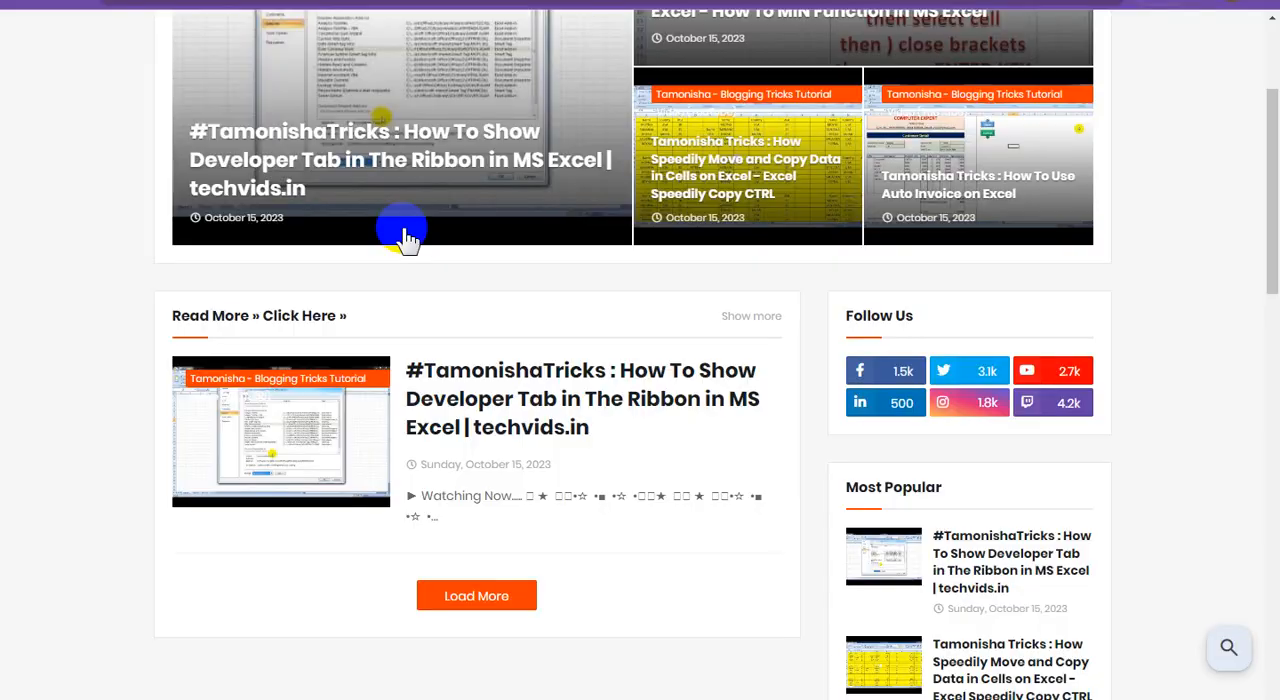
{"action": "mouse_move", "coordinate": [848, 47]}
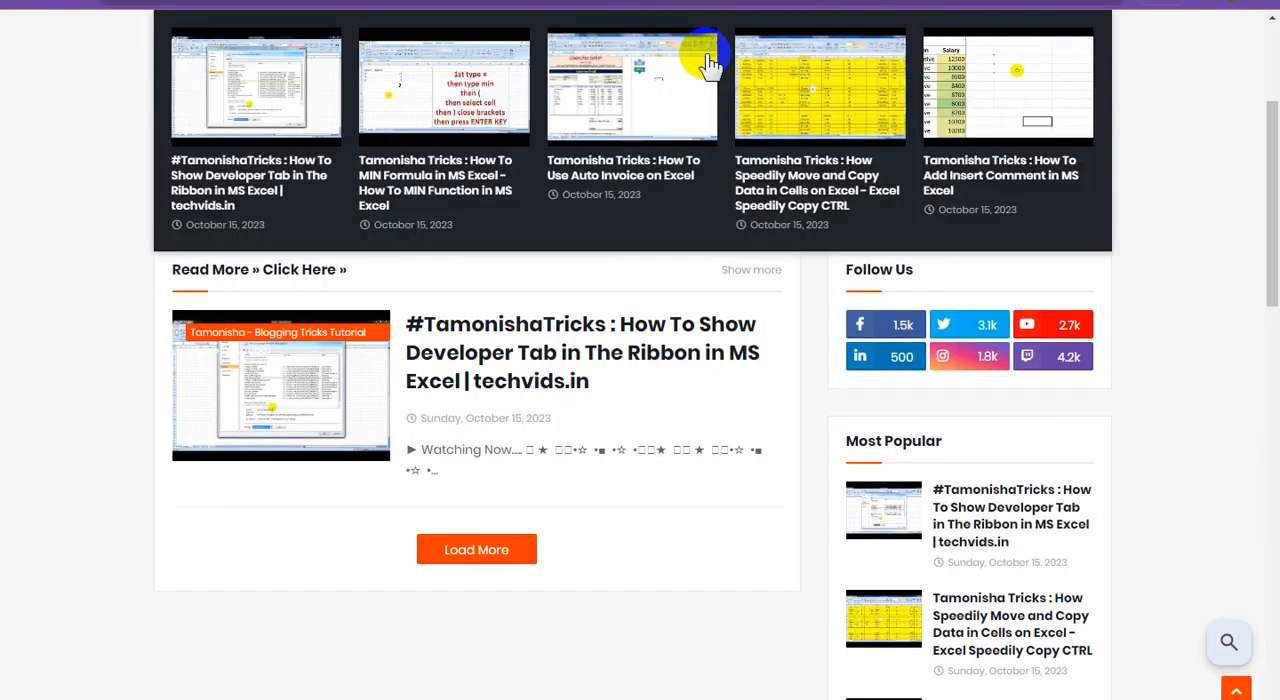
{"action": "scroll", "coordinate": [609, 371], "scroll_direction": "up", "scroll_amount": 3}
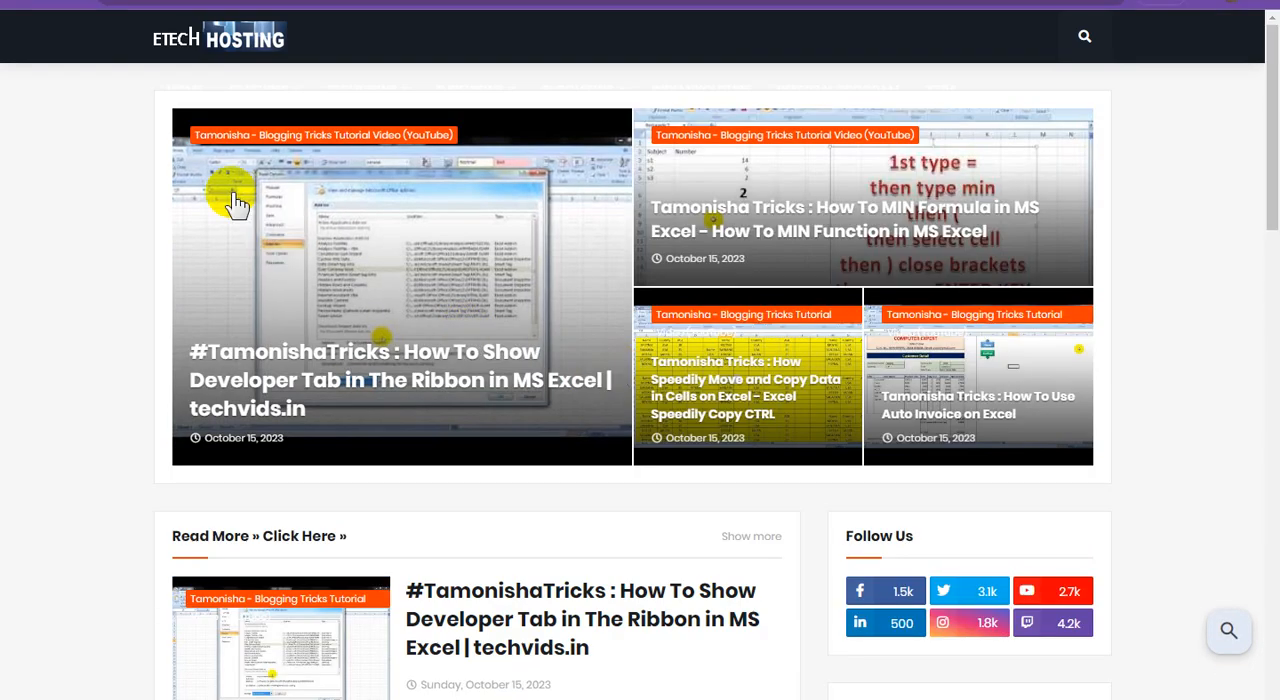
{"action": "key", "text": "F5"}
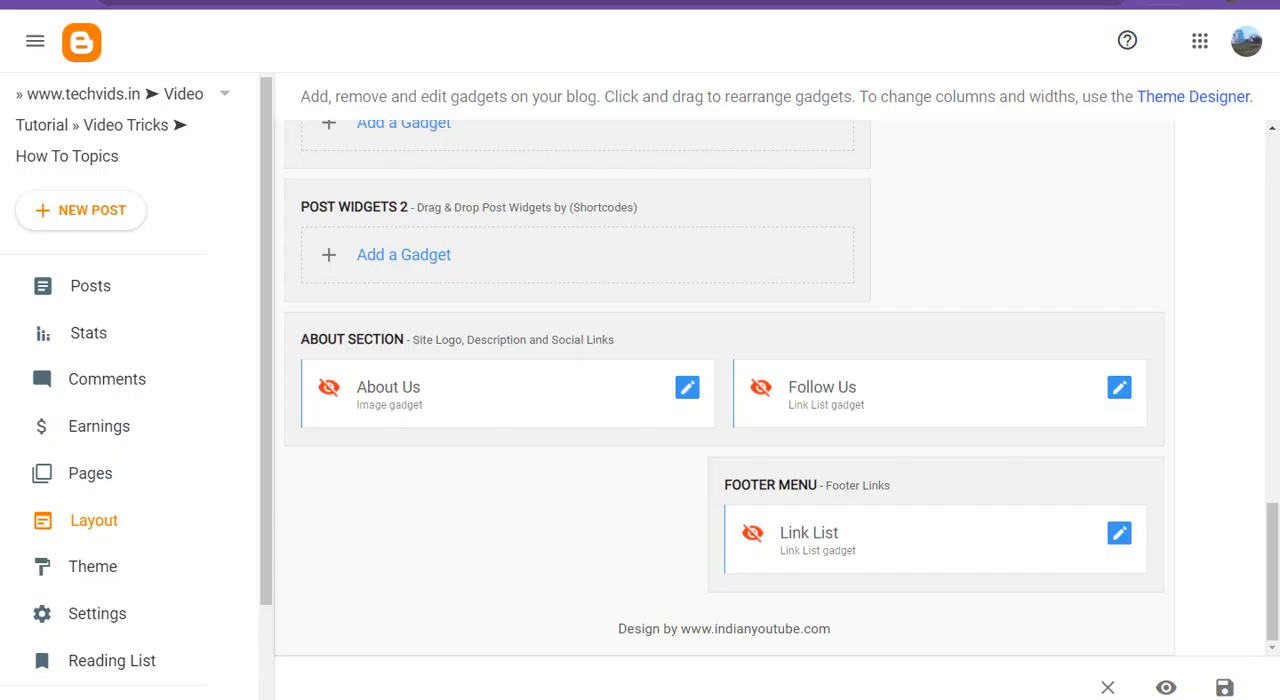
Delete the Xtra link from the Main Menu gadget in Blogger's layout, and save both the gadget and the layout.
{"action": "scroll", "coordinate": [800, 425], "scroll_direction": "up", "scroll_amount": 15}
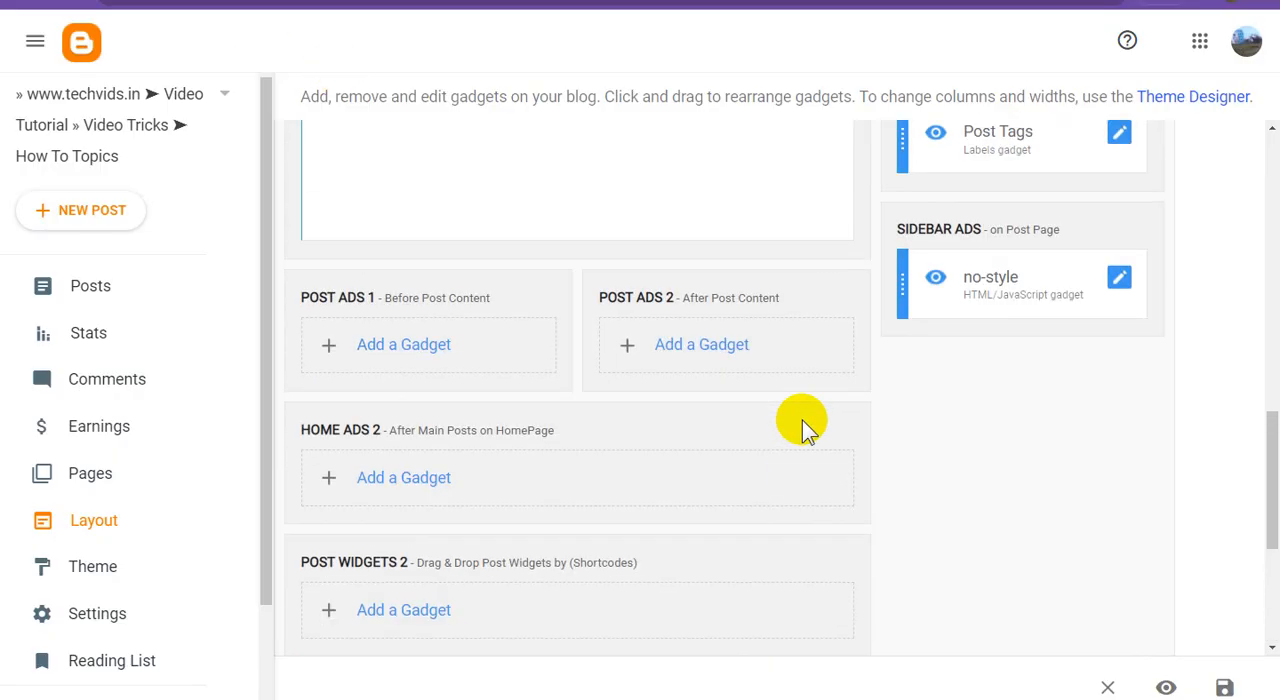
{"action": "scroll", "coordinate": [802, 420], "scroll_direction": "up", "scroll_amount": 1}
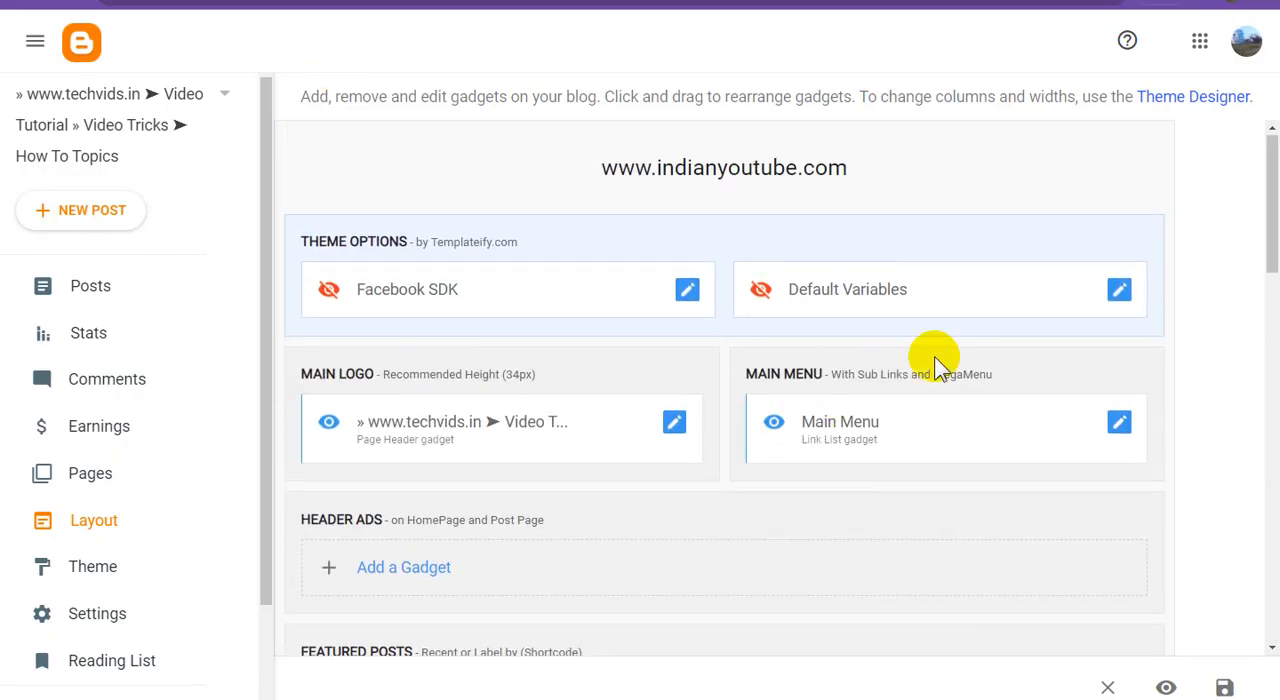
{"action": "left_click", "coordinate": [1121, 424]}
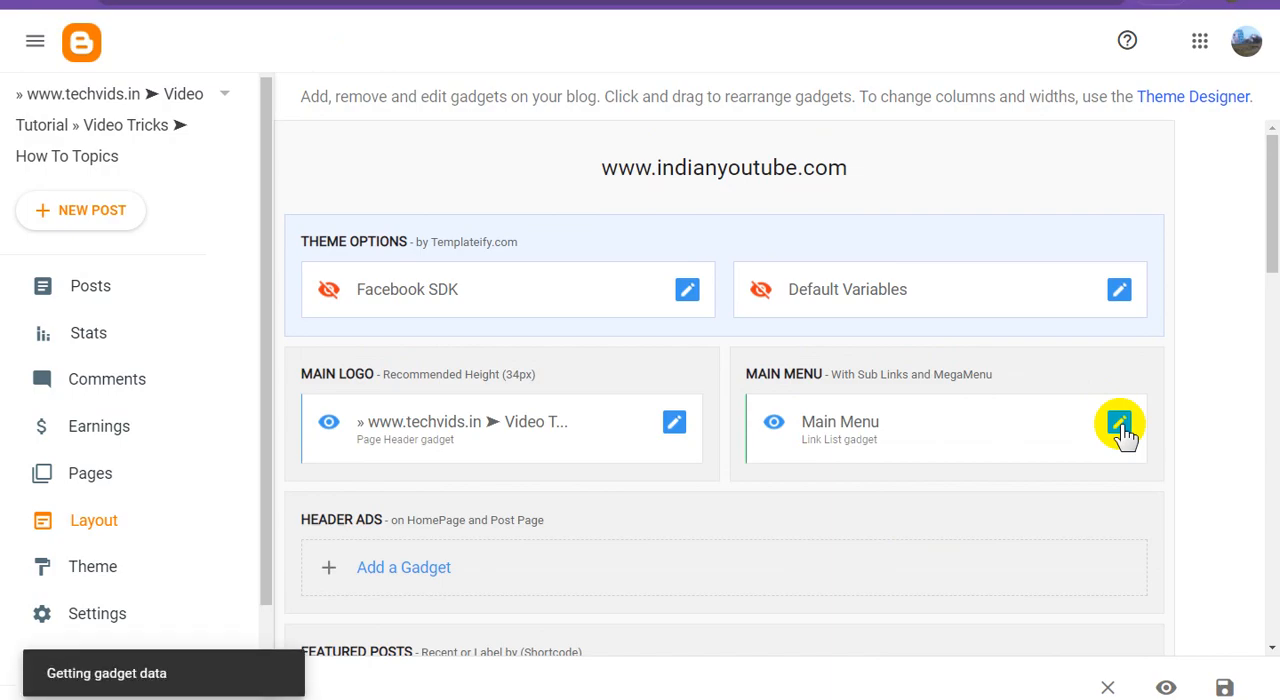
{"action": "scroll", "coordinate": [657, 446], "scroll_direction": "down", "scroll_amount": 5}
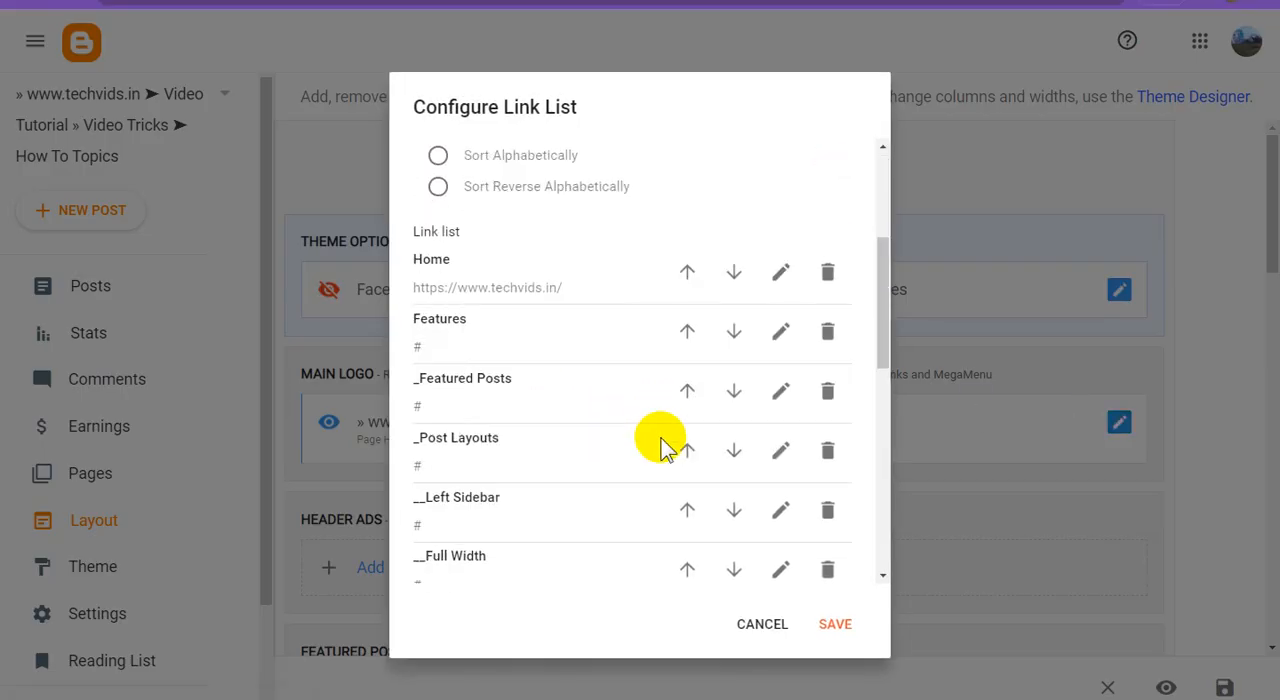
{"action": "scroll", "coordinate": [665, 445], "scroll_direction": "down", "scroll_amount": 2}
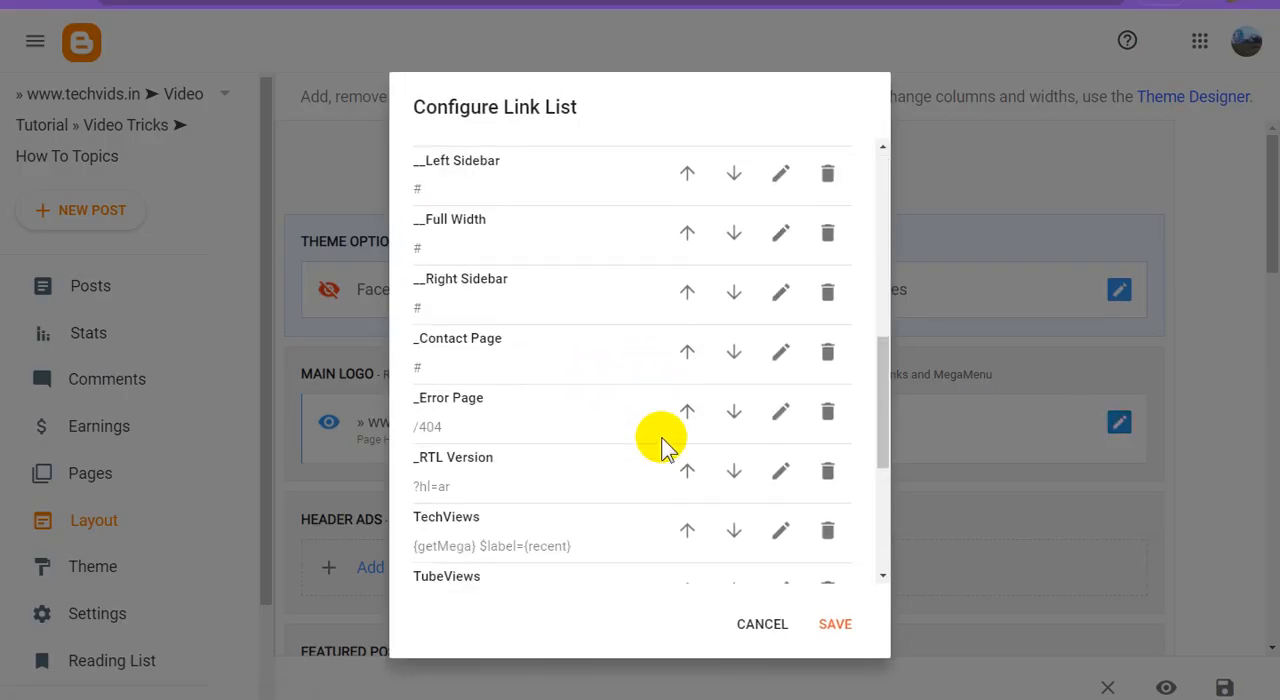
{"action": "scroll", "coordinate": [665, 445], "scroll_direction": "down", "scroll_amount": 4}
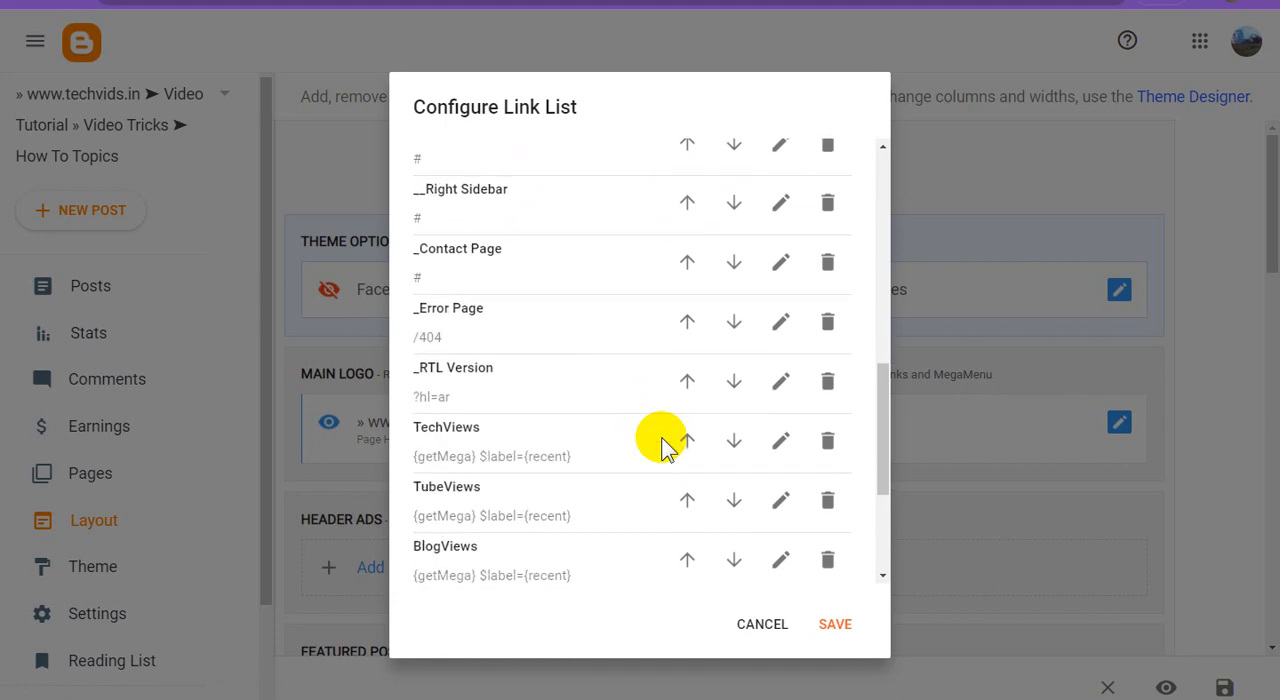
{"action": "scroll", "coordinate": [662, 441], "scroll_direction": "down", "scroll_amount": 1}
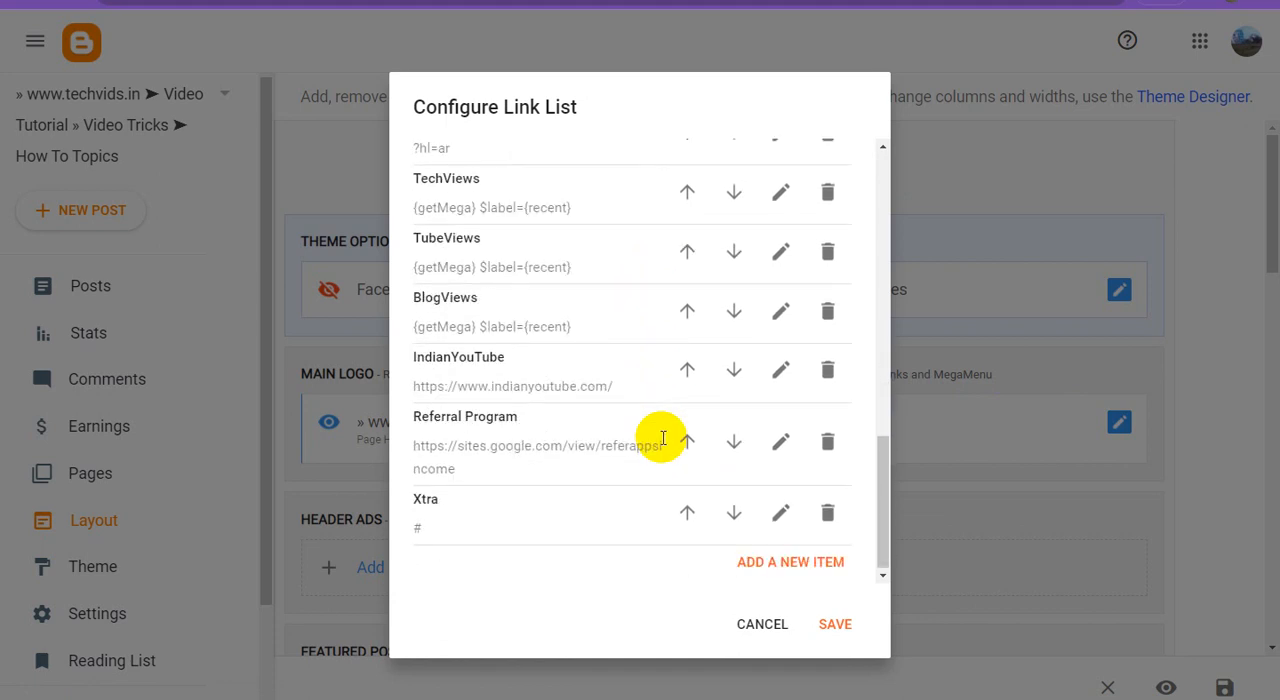
{"action": "left_click", "coordinate": [828, 514]}
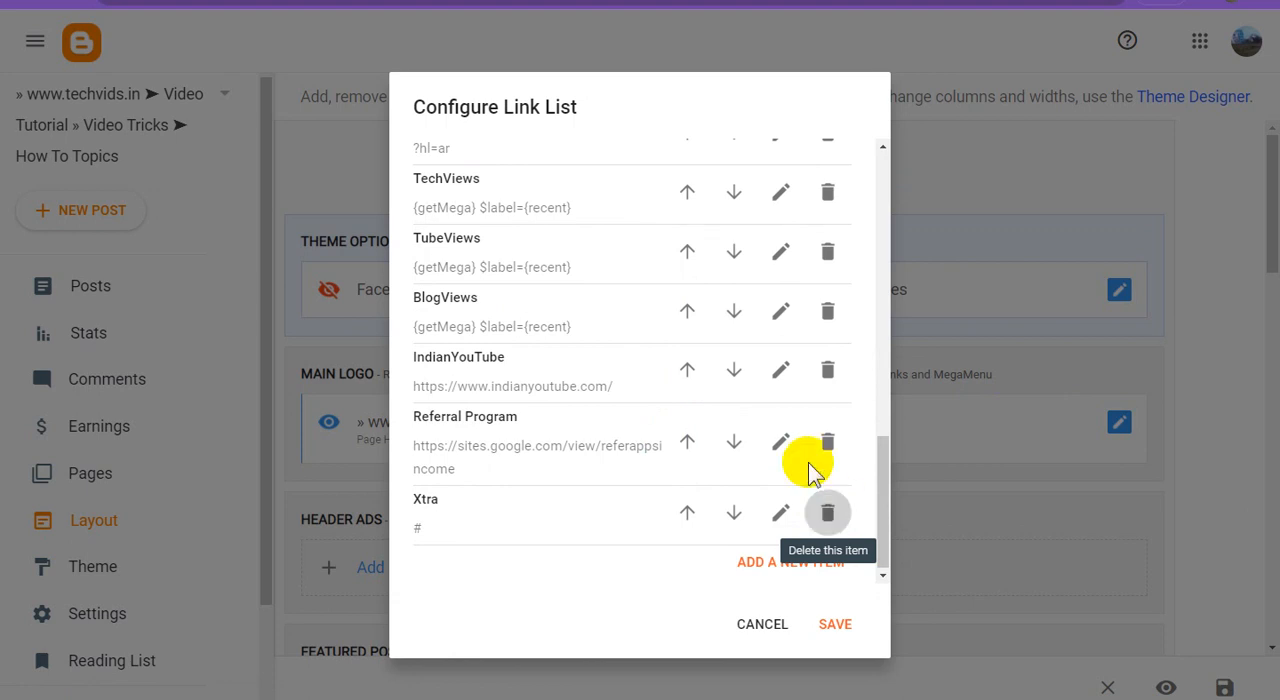
{"action": "left_click", "coordinate": [840, 628]}
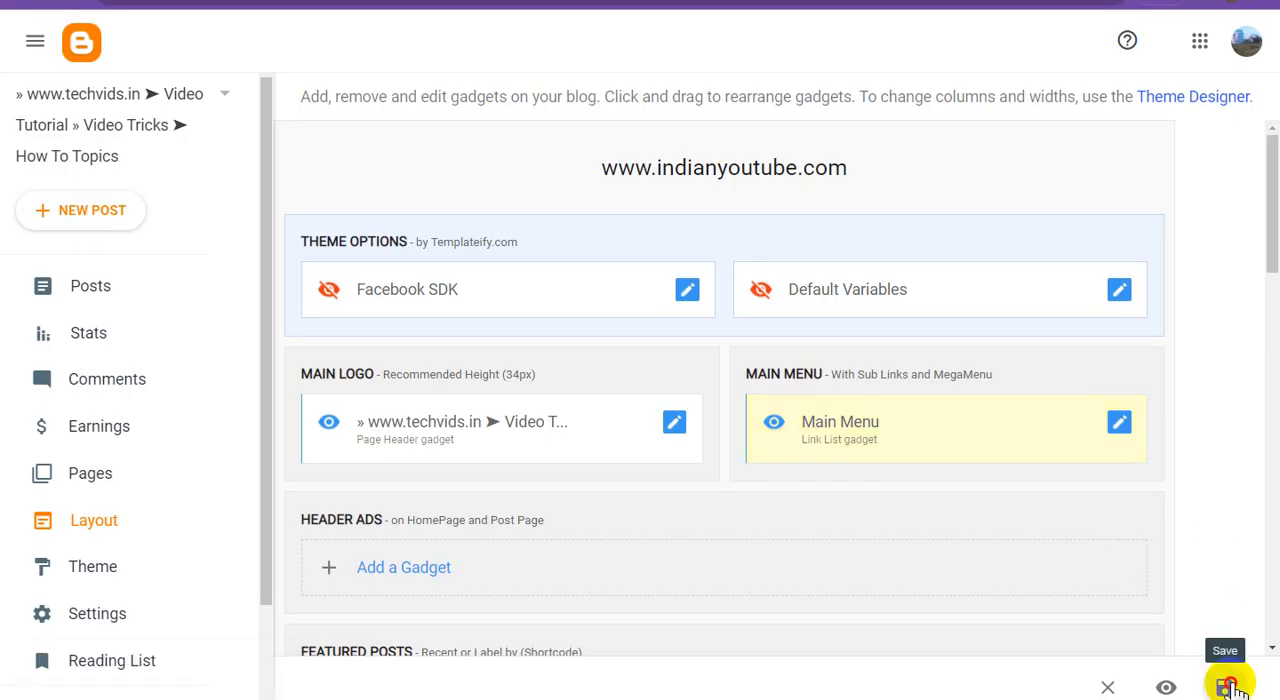
{"action": "left_click", "coordinate": [1226, 687]}
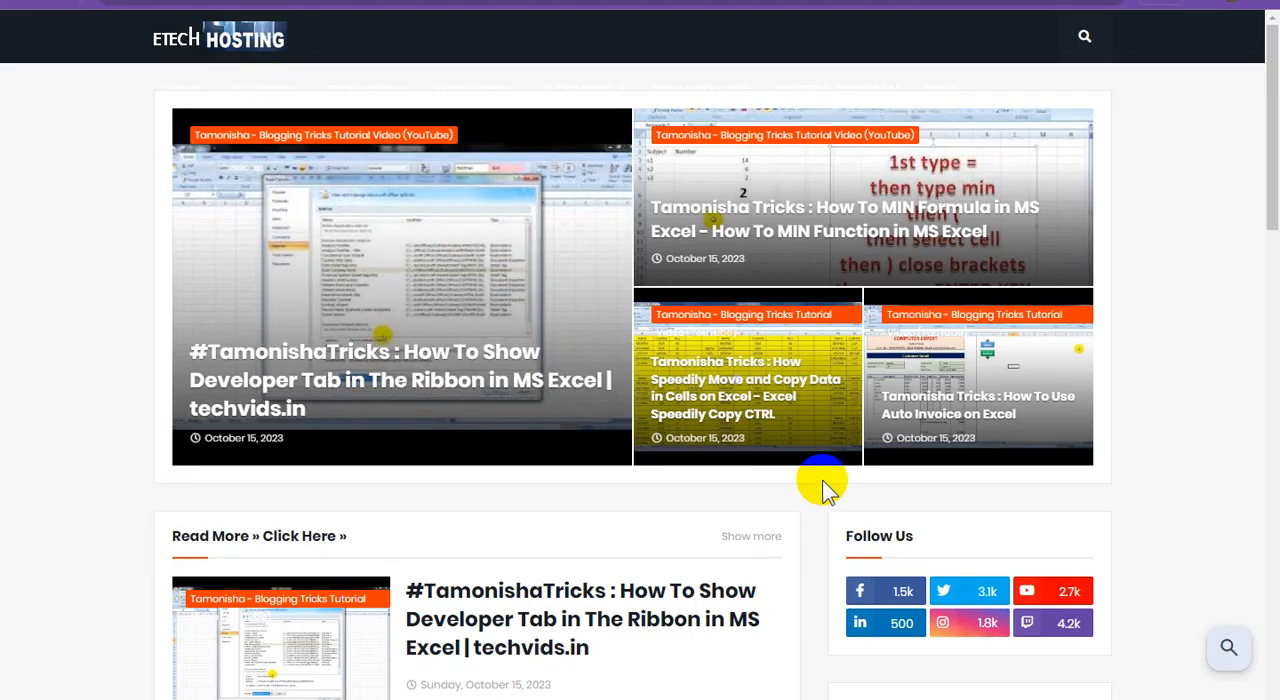
Reload the live blog and examine its header menu, posts, Most Popular, Categories and Post Tags sections, and footer.
{"action": "key", "text": "F5"}
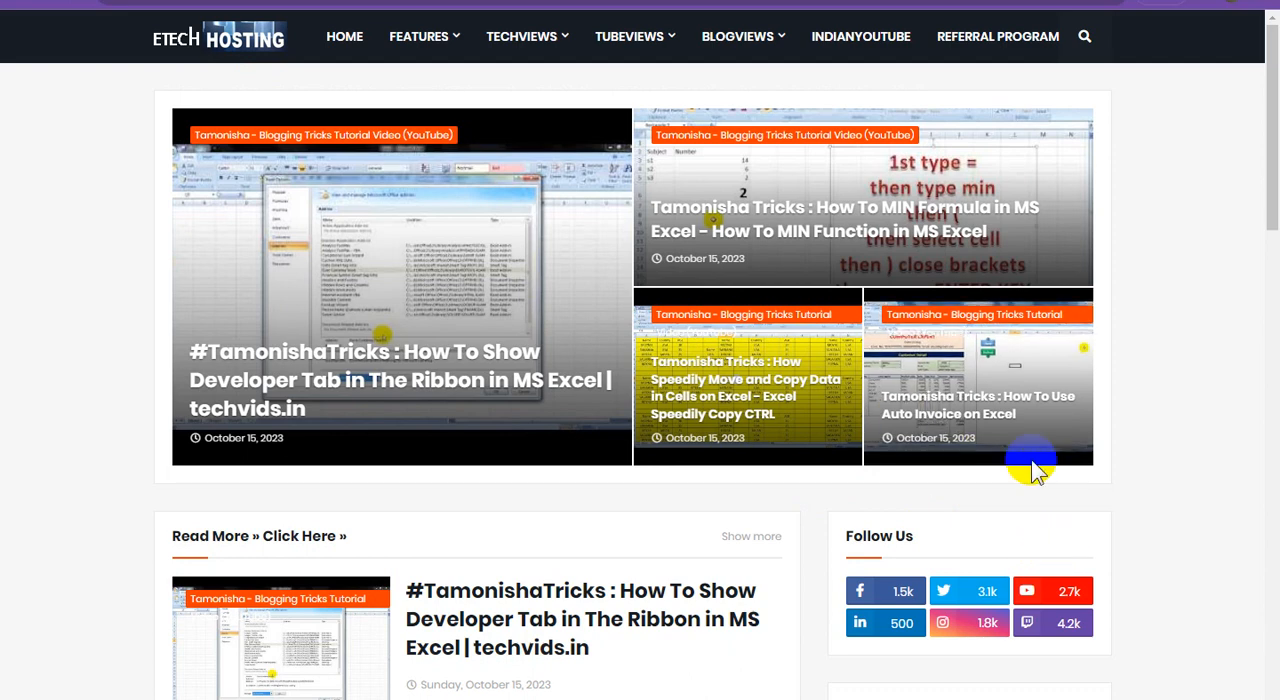
{"action": "scroll", "coordinate": [1074, 471], "scroll_direction": "down", "scroll_amount": 2}
{"action": "scroll", "coordinate": [1108, 497], "scroll_direction": "down", "scroll_amount": 1}
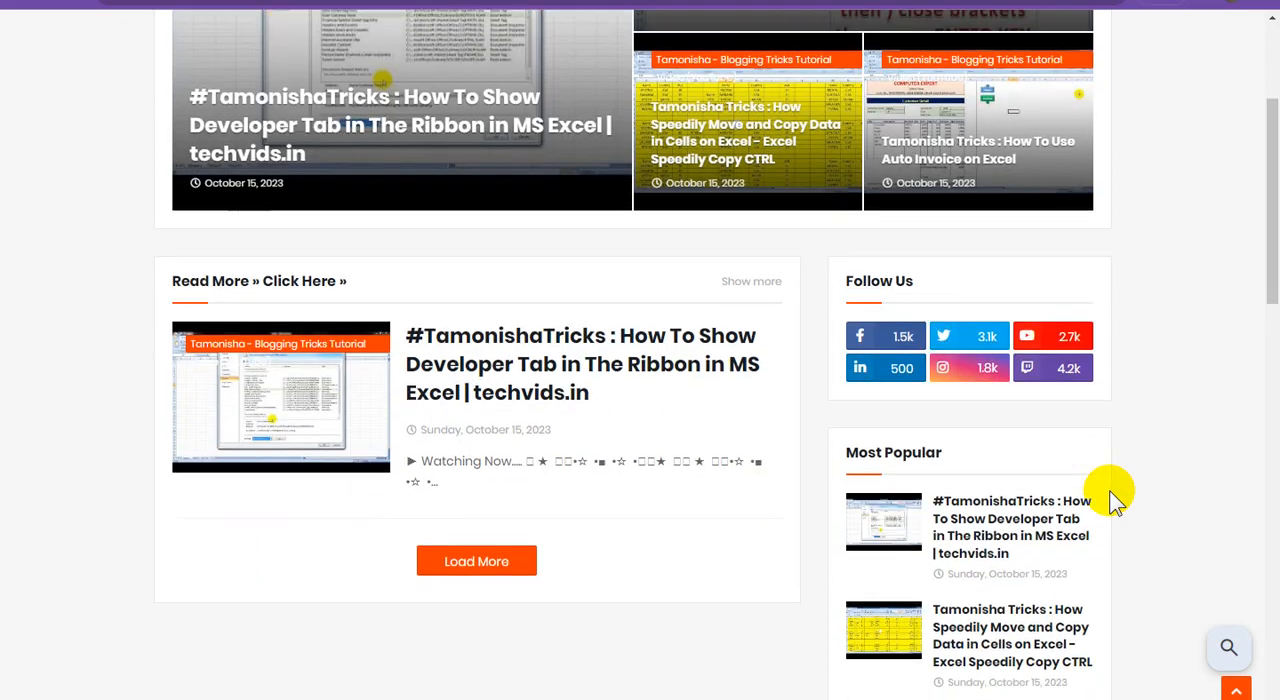
{"action": "scroll", "coordinate": [1110, 498], "scroll_direction": "up", "scroll_amount": 3}
{"action": "scroll", "coordinate": [1110, 497], "scroll_direction": "down", "scroll_amount": 1}
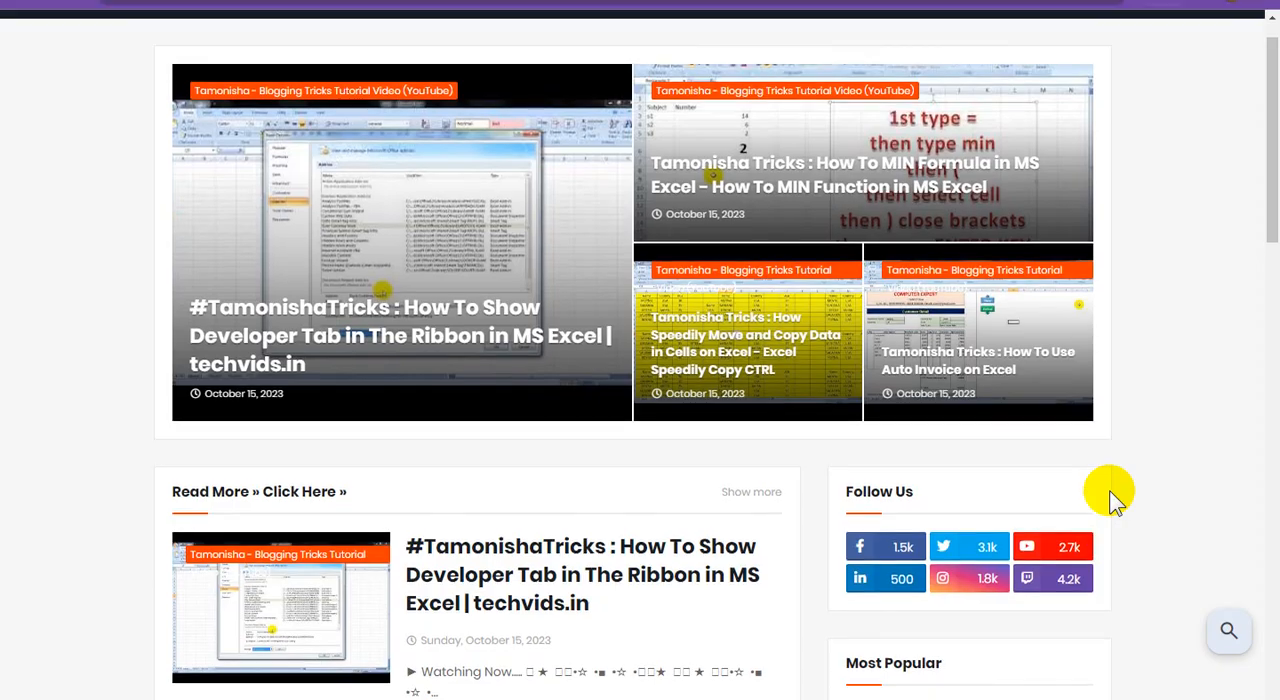
{"action": "scroll", "coordinate": [1110, 497], "scroll_direction": "up", "scroll_amount": 1}
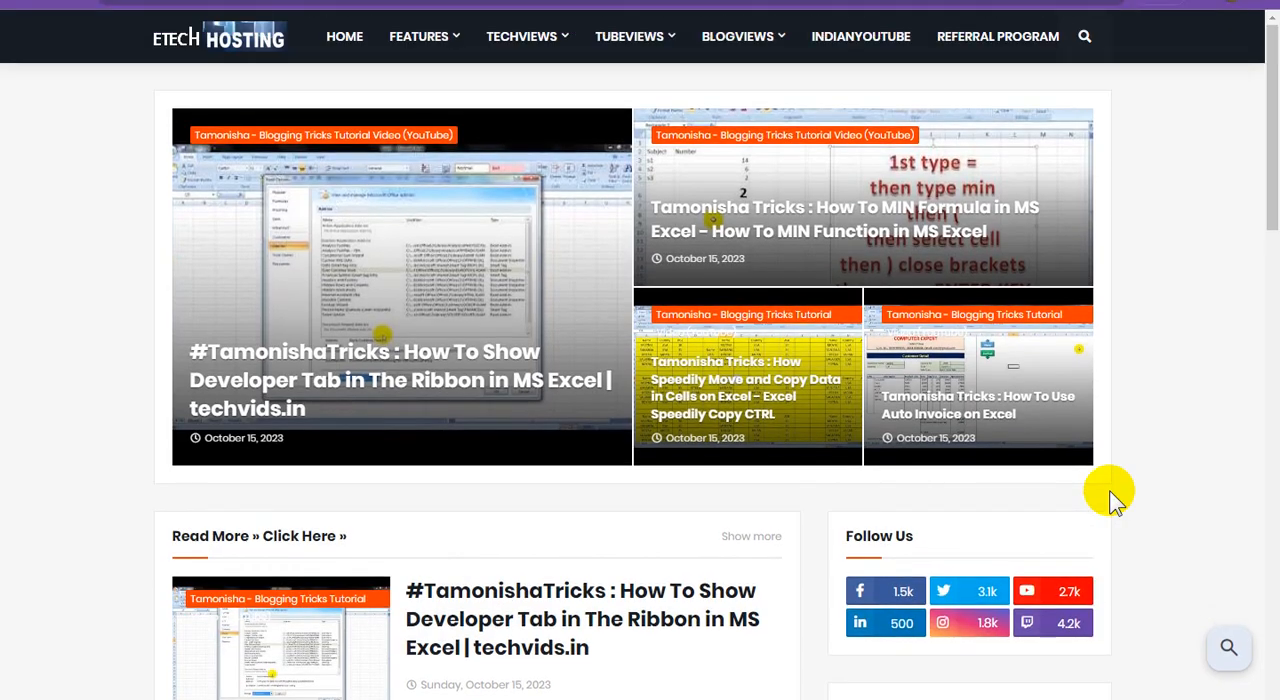
{"action": "scroll", "coordinate": [1110, 497], "scroll_direction": "down", "scroll_amount": 5}
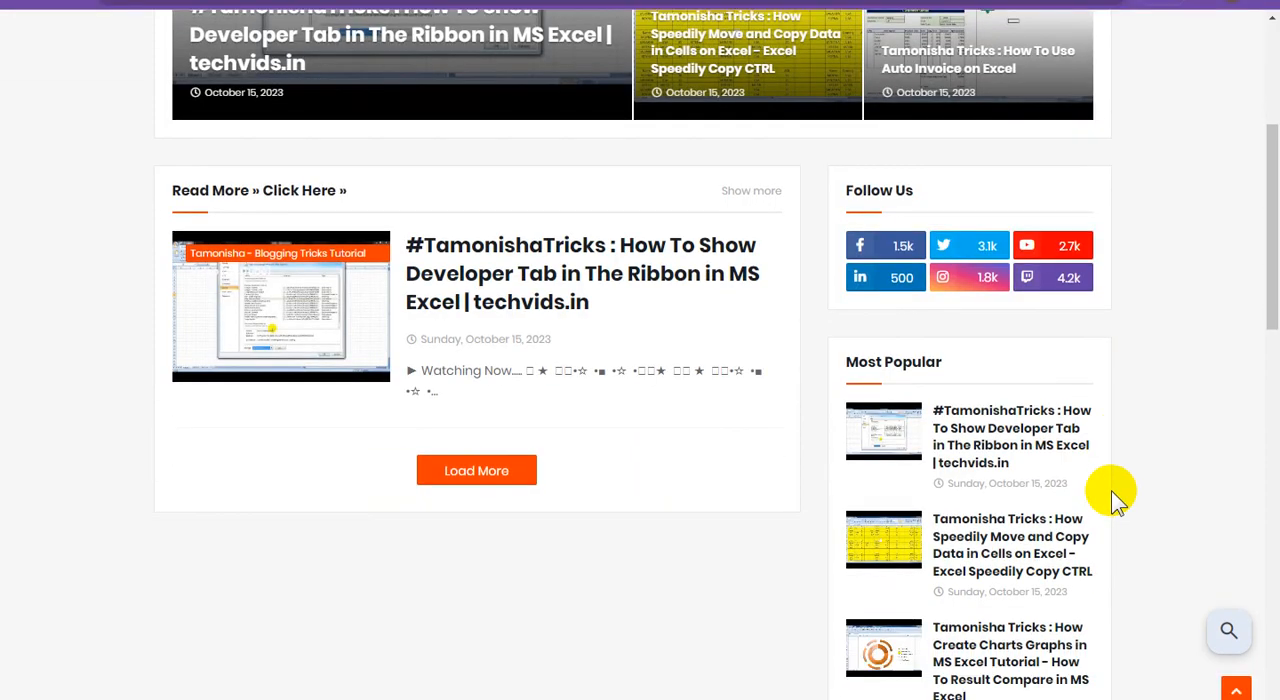
{"action": "scroll", "coordinate": [1114, 490], "scroll_direction": "down", "scroll_amount": 6}
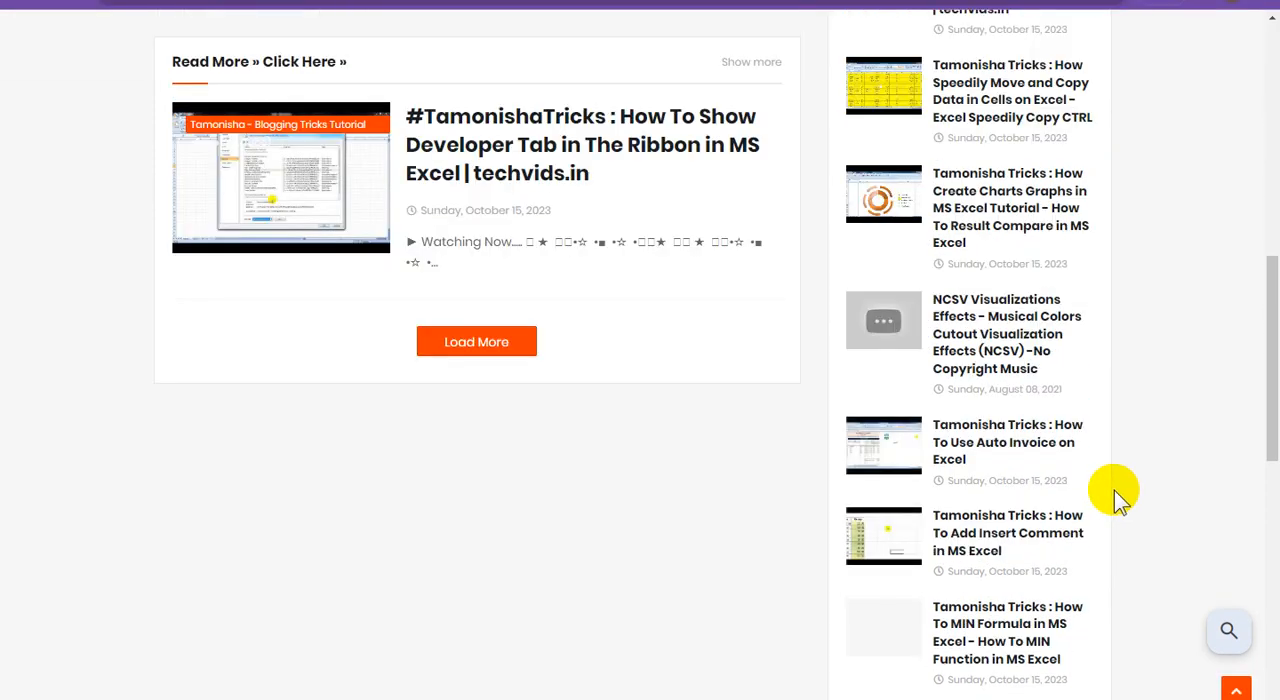
{"action": "scroll", "coordinate": [1114, 490], "scroll_direction": "down", "scroll_amount": 7}
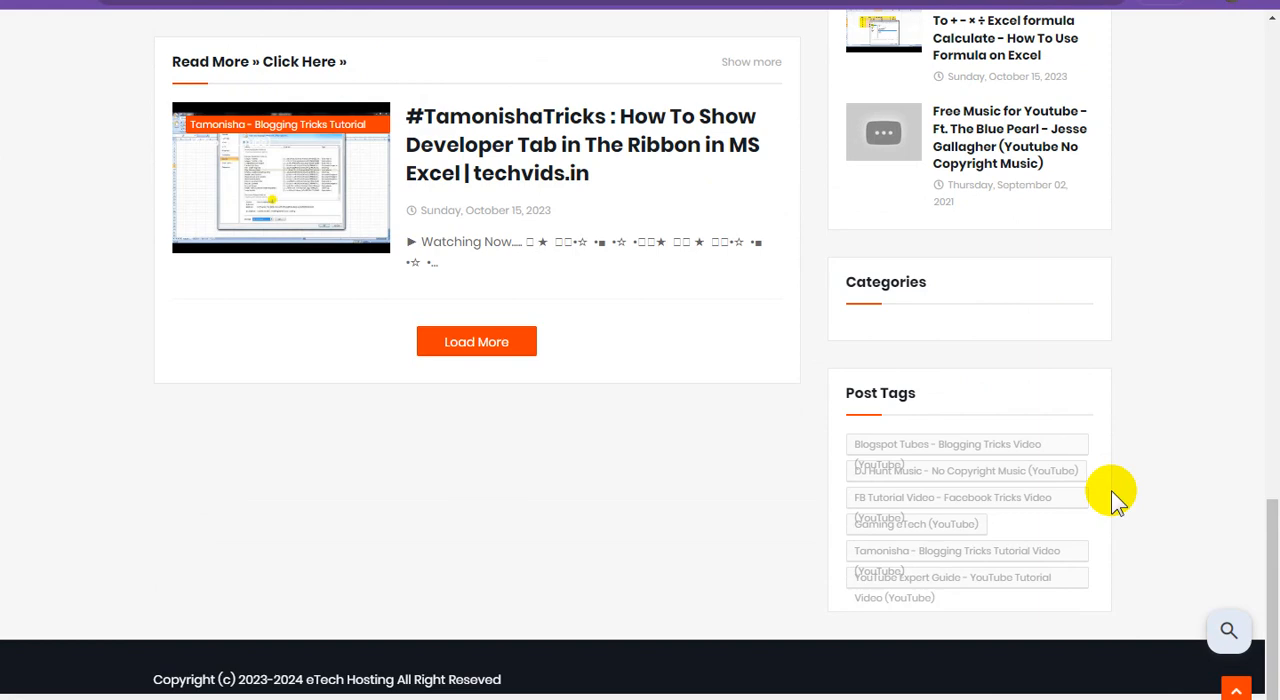
{"action": "scroll", "coordinate": [1111, 490], "scroll_direction": "up", "scroll_amount": 8}
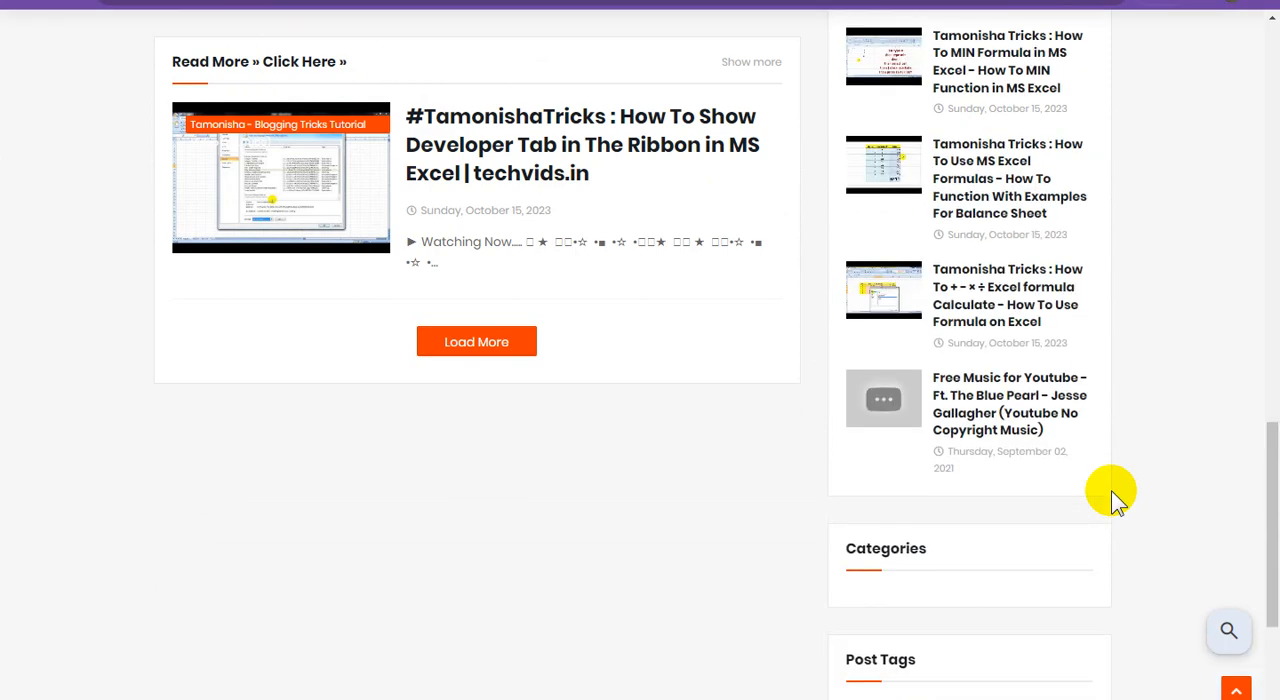
{"action": "scroll", "coordinate": [1117, 497], "scroll_direction": "up", "scroll_amount": 5}
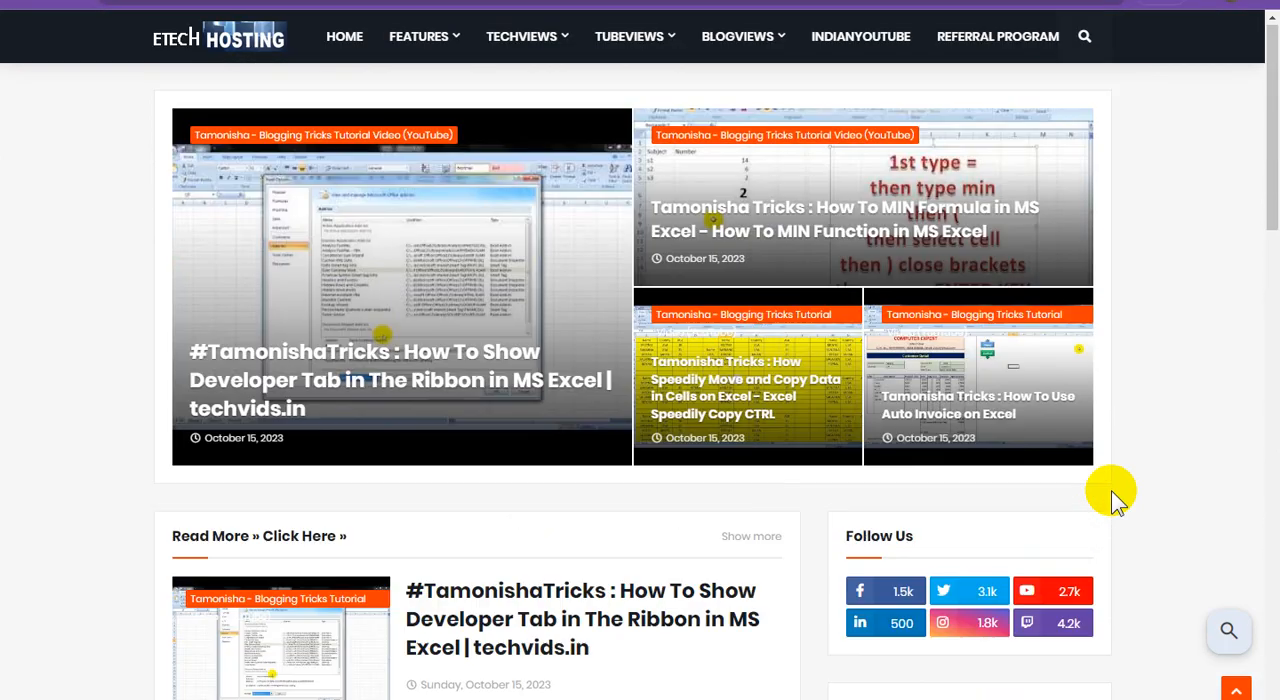